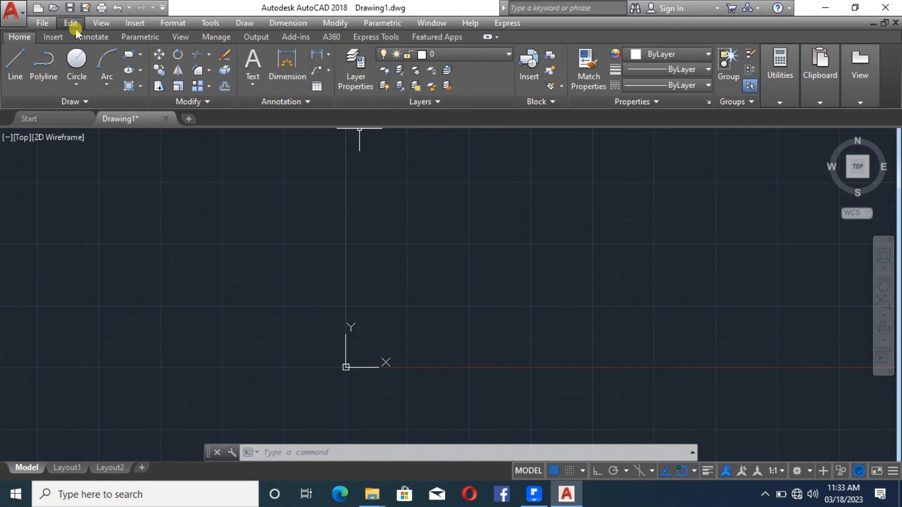
# Examine the Block Definition dialog without defining a block.
pyautogui.click(550, 55)
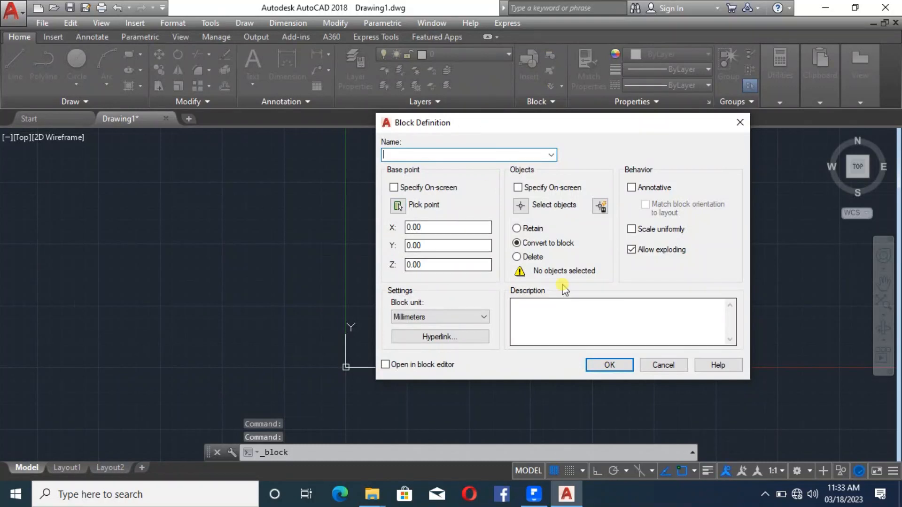
pyautogui.click(740, 122)
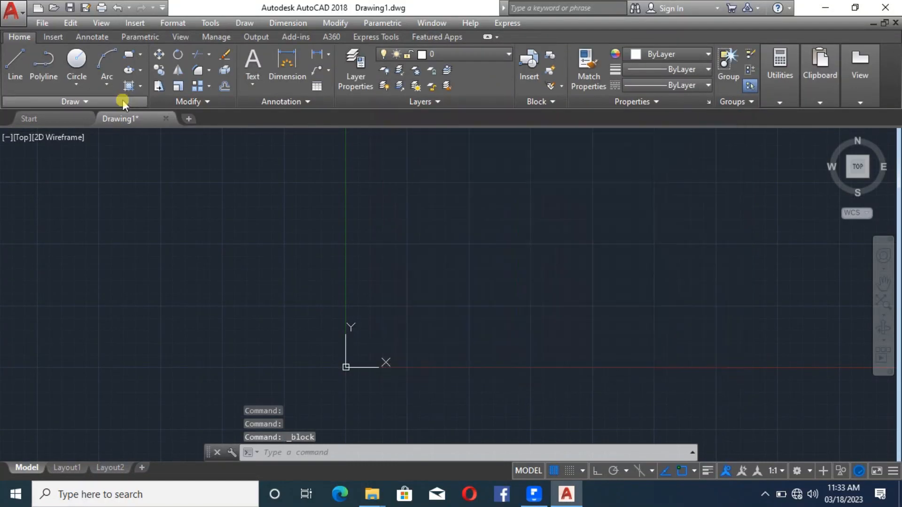
pyautogui.click(53, 36)
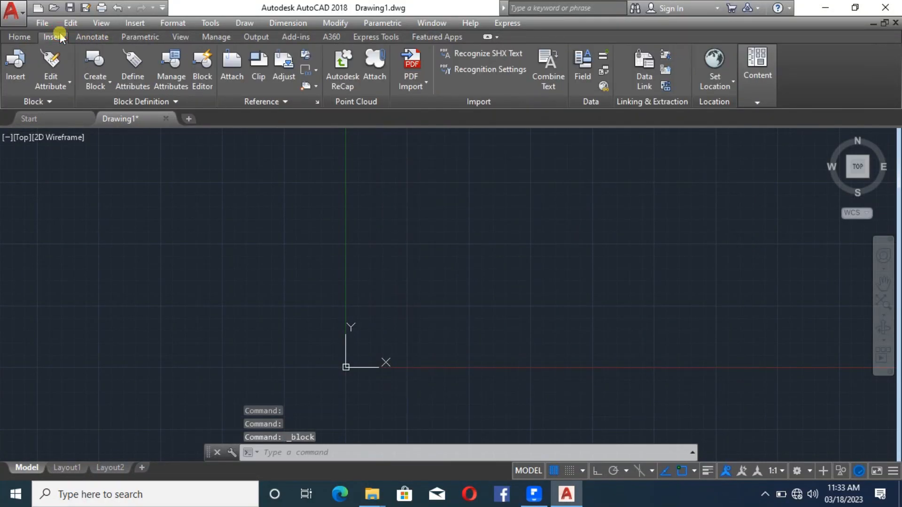
pyautogui.click(96, 73)
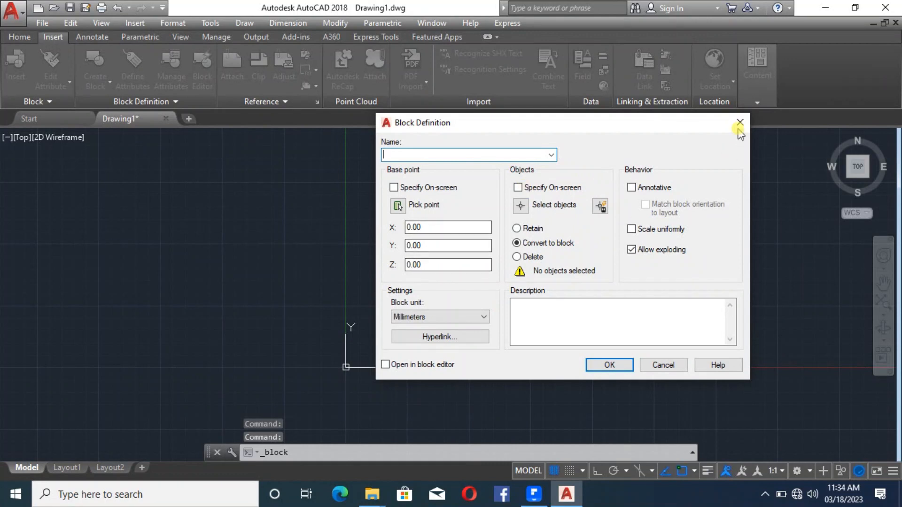
pyautogui.click(737, 119)
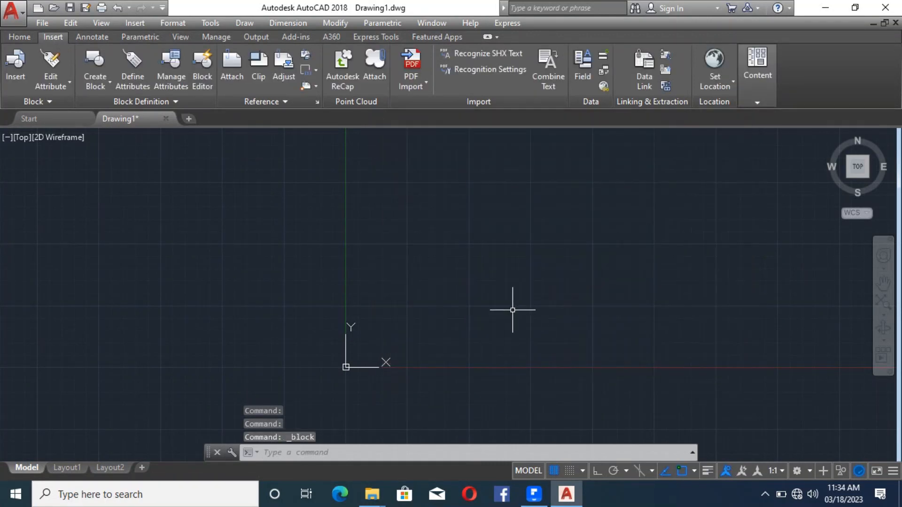
pyautogui.write('B')
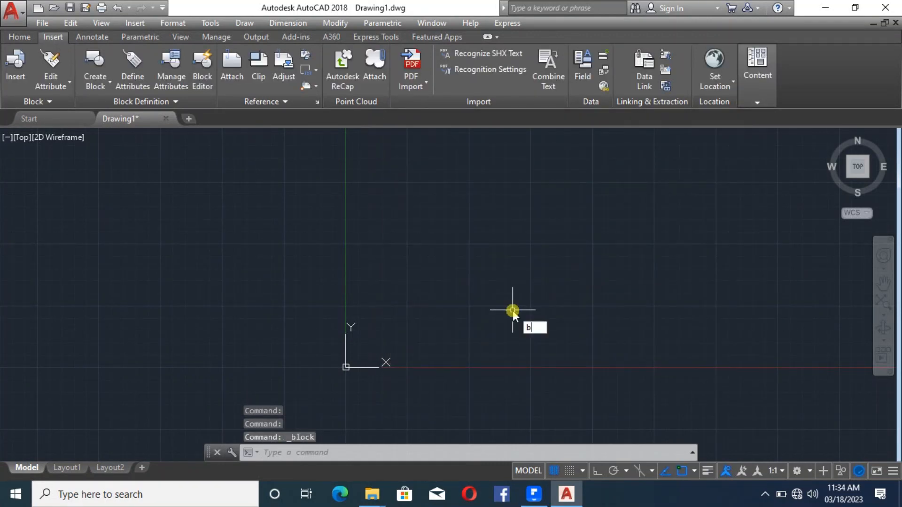
pyautogui.click(554, 341)
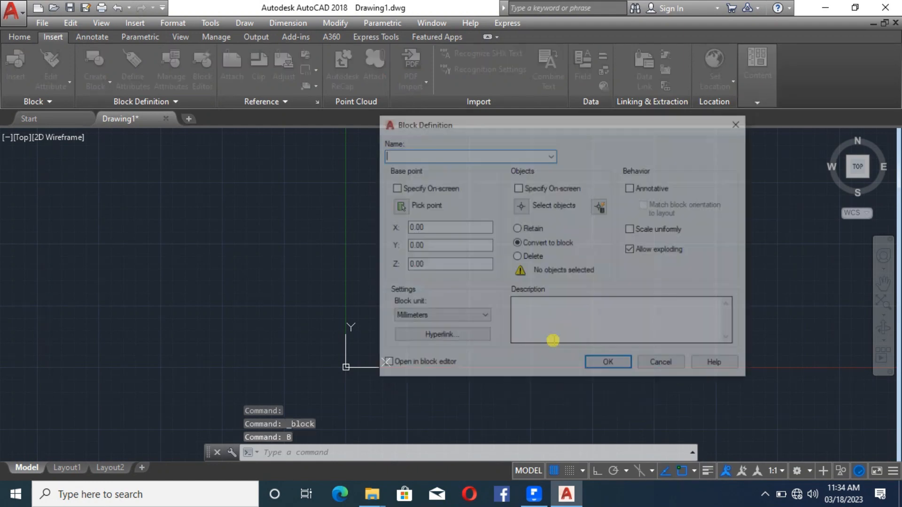
pyautogui.click(740, 123)
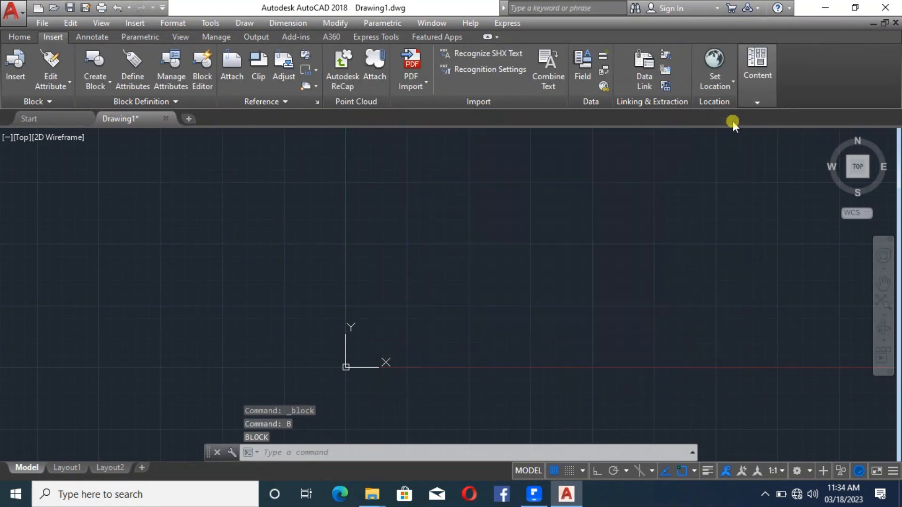
# Draw an upright rectangle in the upper middle of the drawing area as the box's first face.
pyautogui.click(18, 40)
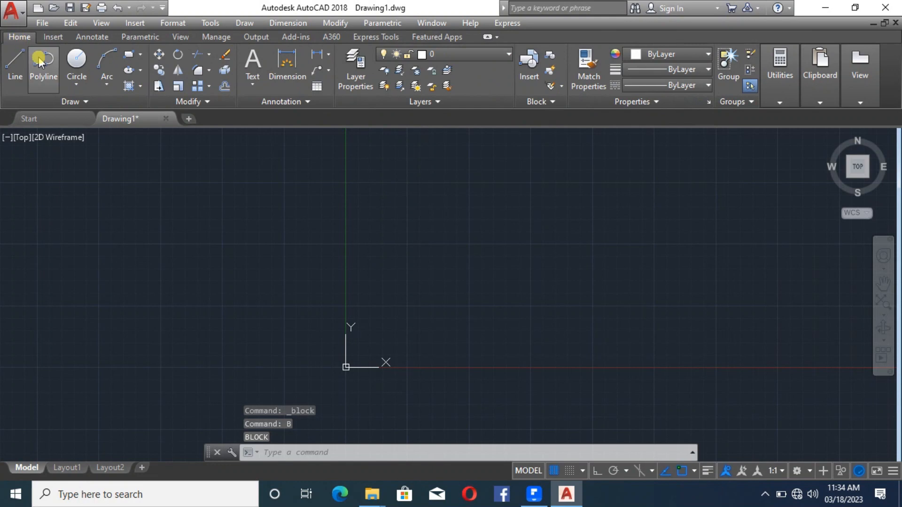
pyautogui.click(128, 57)
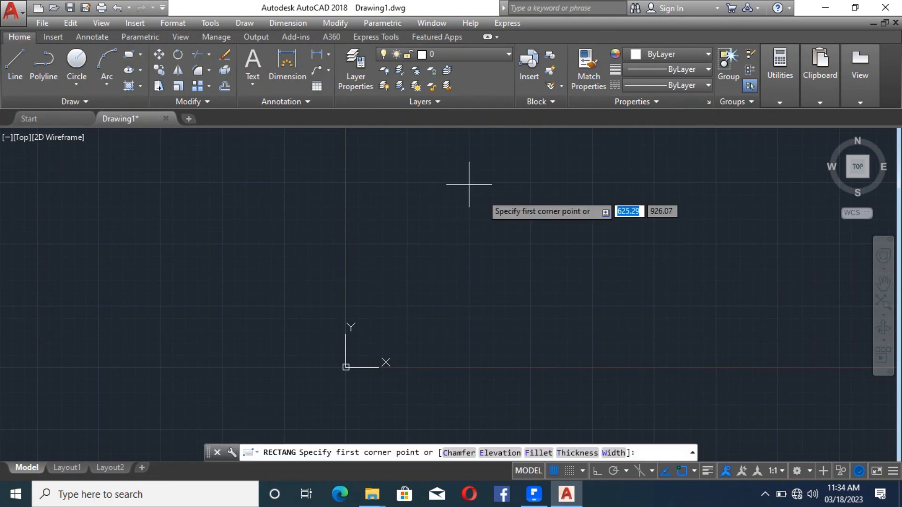
pyautogui.scroll(2, 527, 155)
pyautogui.click(408, 219)
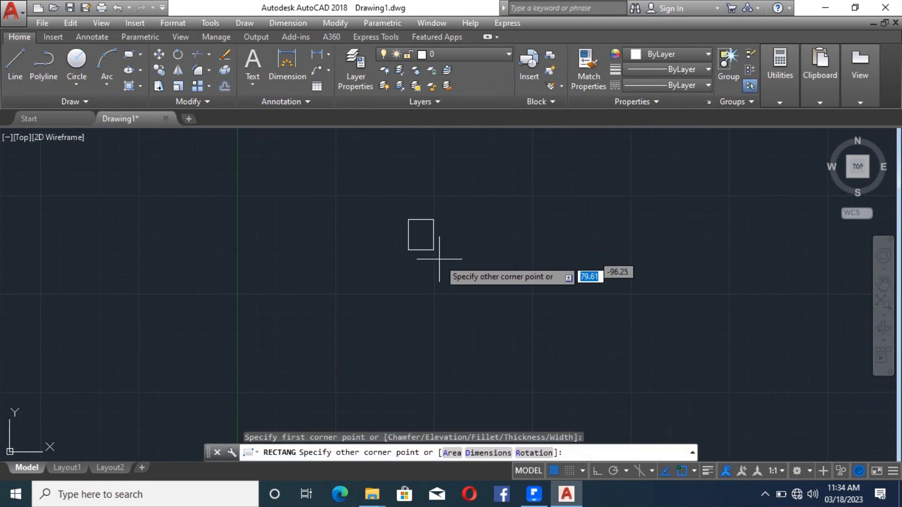
pyautogui.click(457, 290)
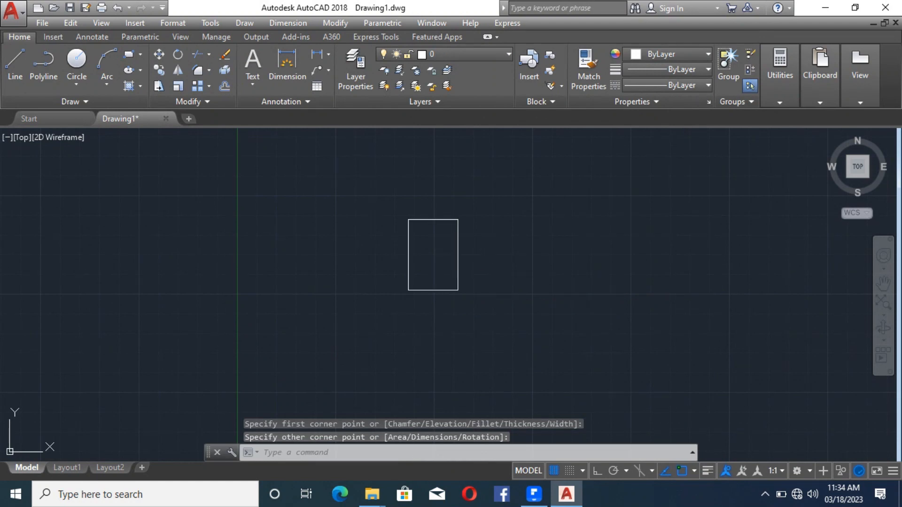
pyautogui.press('Return')
pyautogui.click(428, 238)
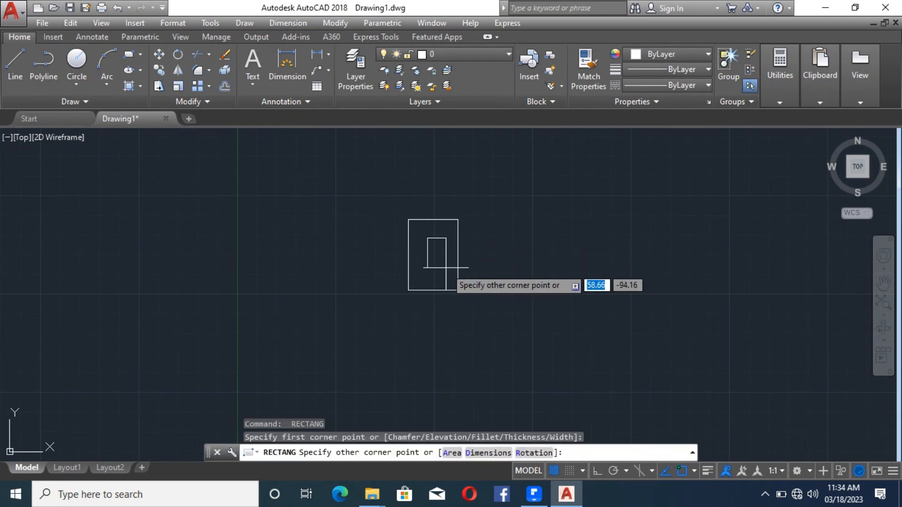
pyautogui.press('Escape')
# Draw a second, similarly sized rectangle offset down and to the right, overlapping the first one's lower-right corner.
pyautogui.press('Return')
pyautogui.click(439, 256)
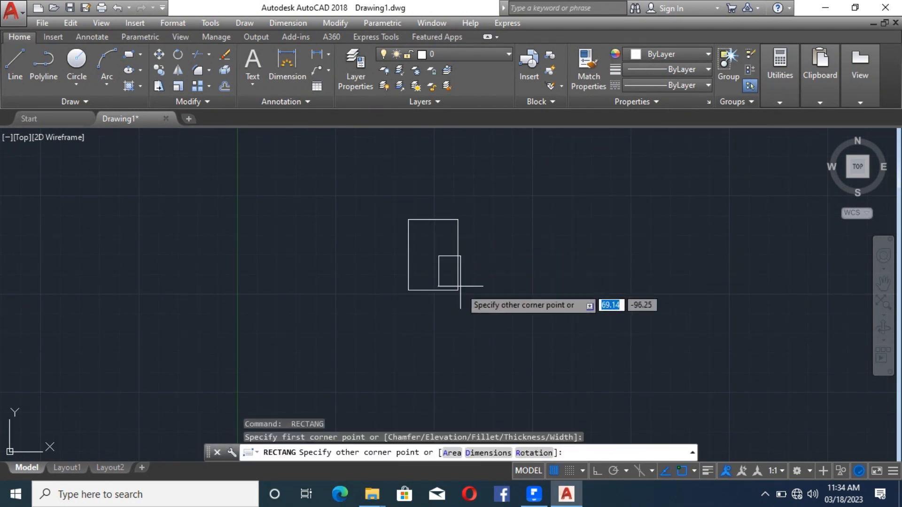
pyautogui.click(491, 322)
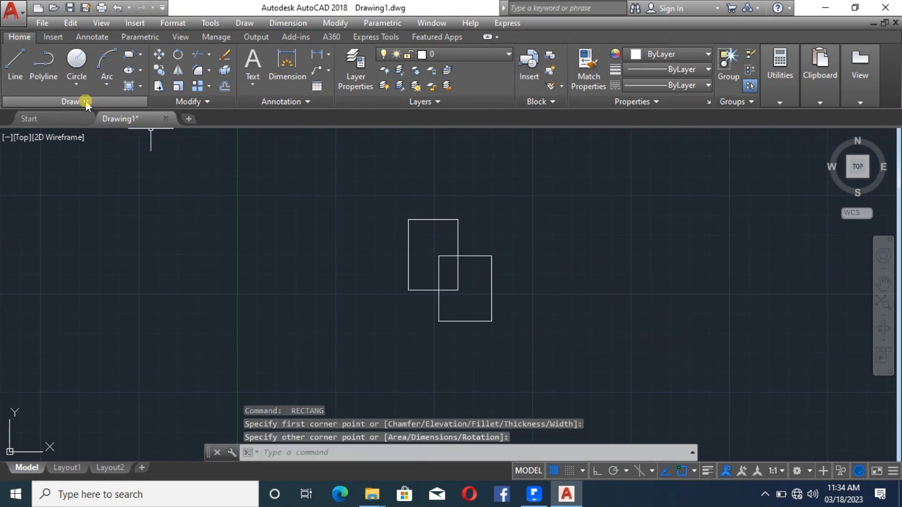
# Connect the lower-left and upper-left corners of the two rectangles with straight lines.
pyautogui.click(16, 63)
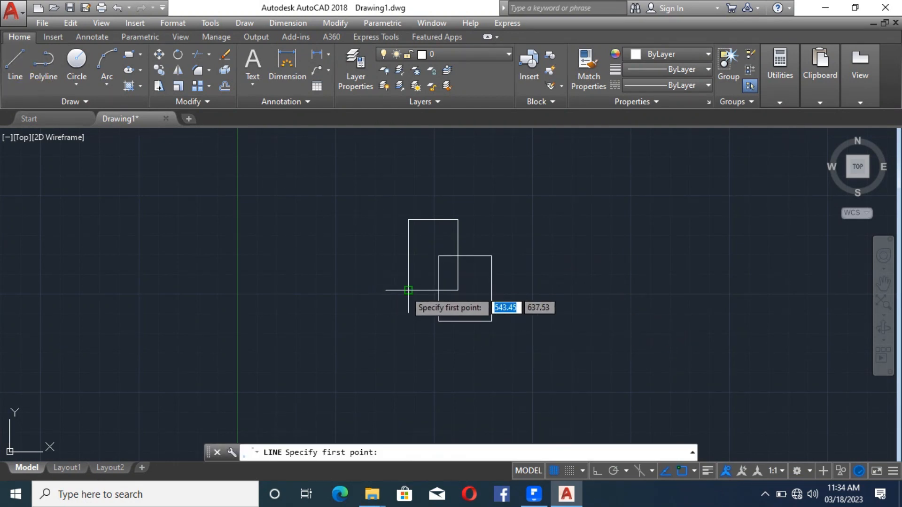
pyautogui.click(408, 290)
pyautogui.click(439, 321)
pyautogui.press('Return')
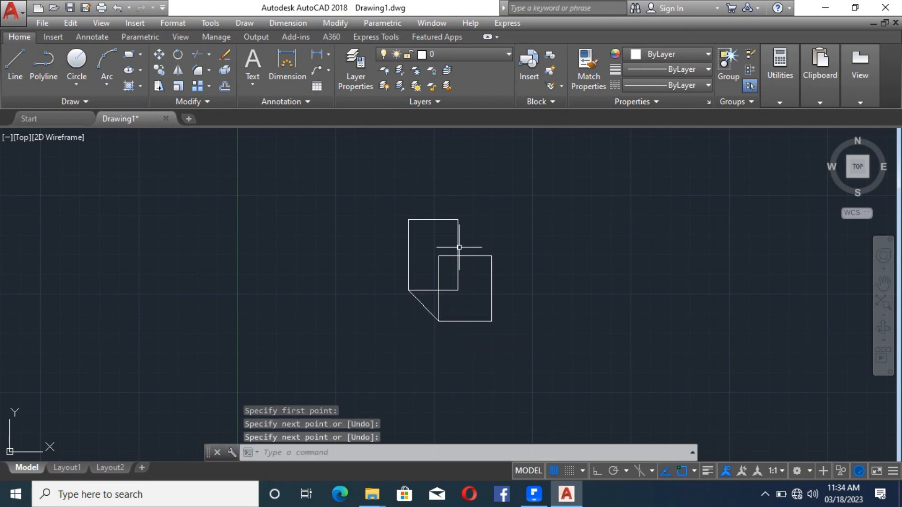
pyautogui.press('Return')
pyautogui.click(408, 219)
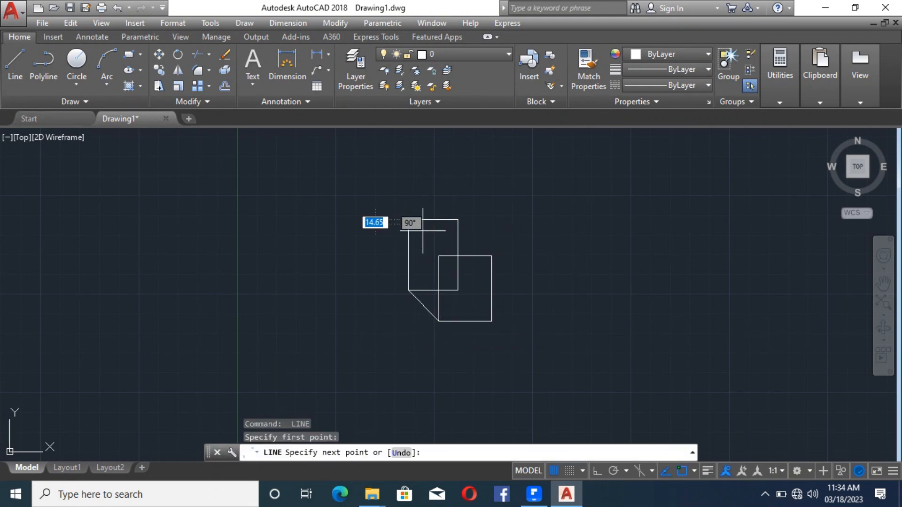
pyautogui.click(438, 256)
pyautogui.press('Return')
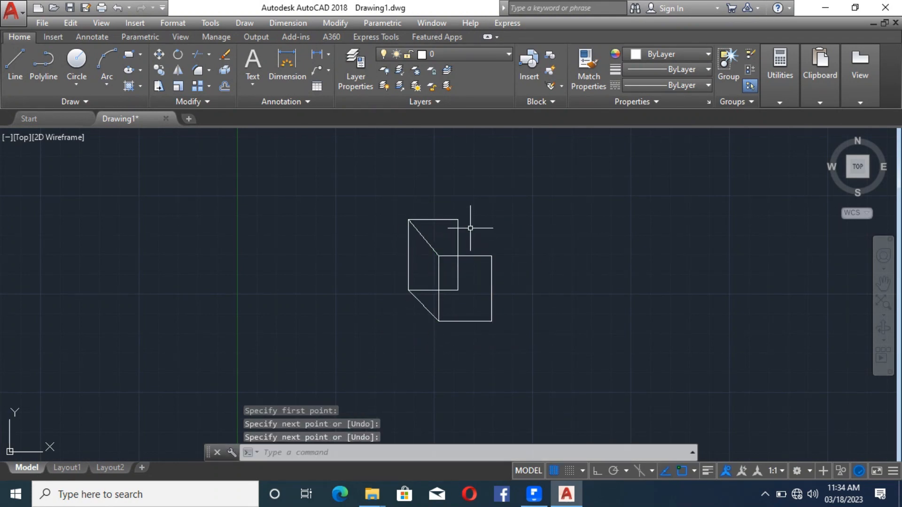
# Connect the upper-right and lower-right corners of the two rectangles with straight lines.
pyautogui.press('Return')
pyautogui.click(458, 219)
pyautogui.click(491, 256)
pyautogui.press('Return')
pyautogui.press('Return')
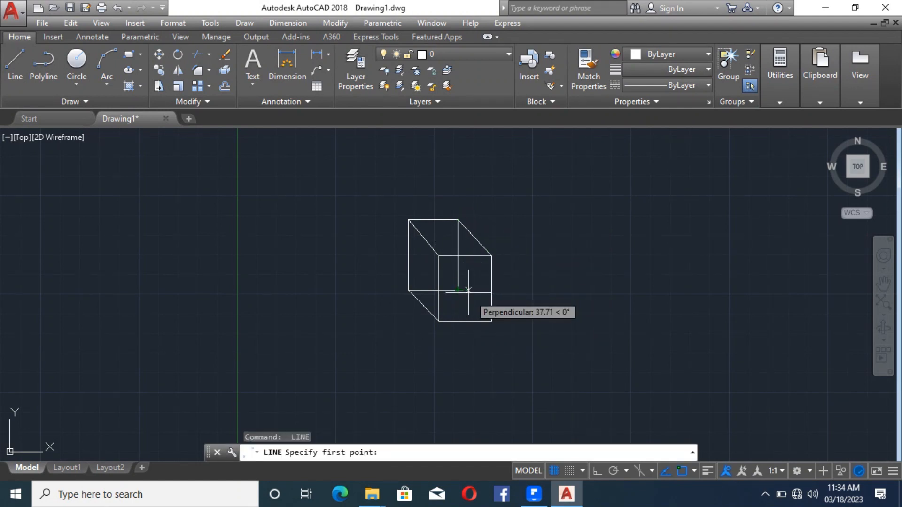
pyautogui.click(459, 289)
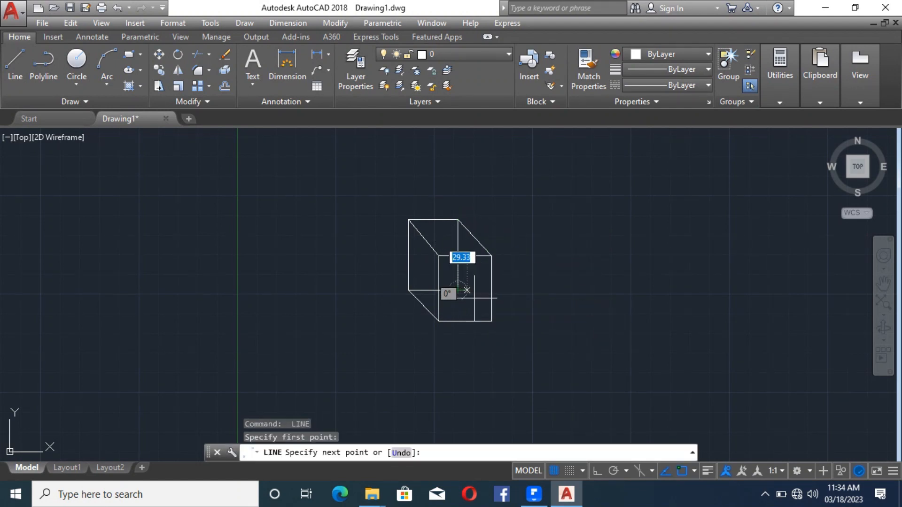
pyautogui.click(491, 321)
pyautogui.press('Escape')
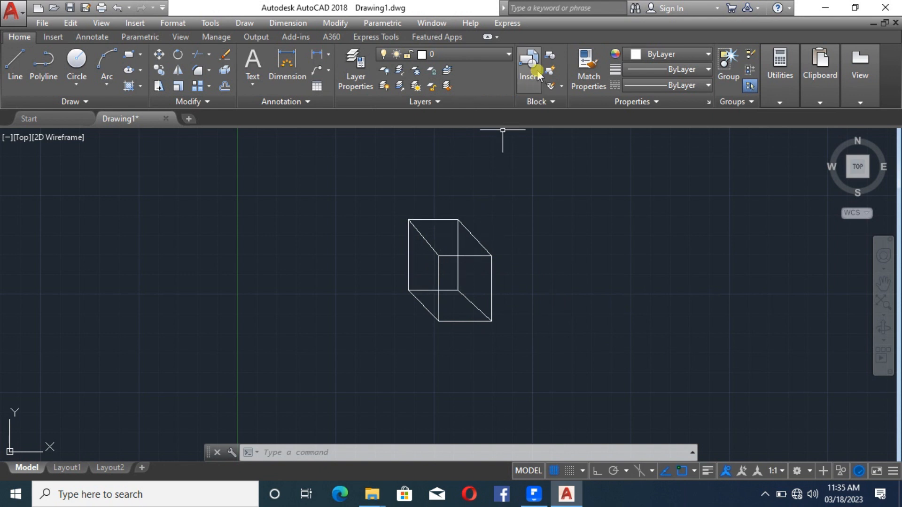
# Start a block definition named Box with its base point at the lower-left corner of the first rectangle.
pyautogui.click(550, 60)
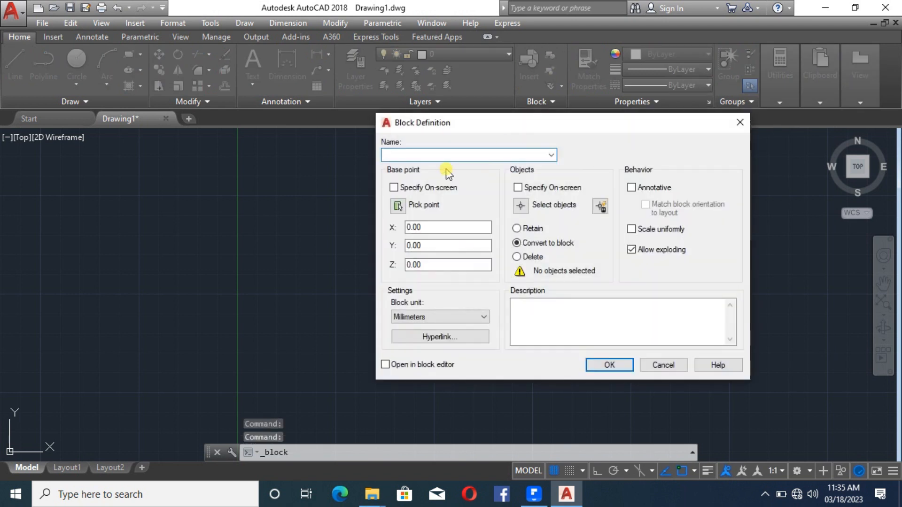
pyautogui.click(740, 123)
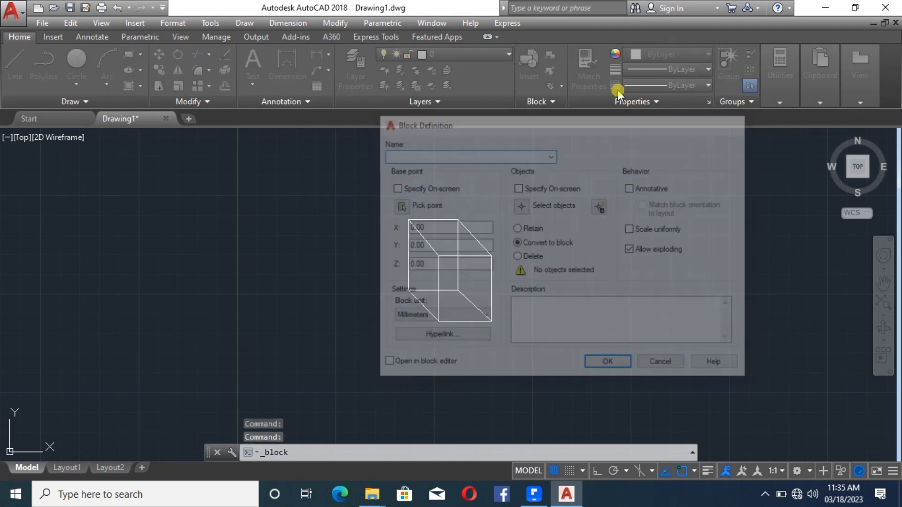
pyautogui.click(551, 56)
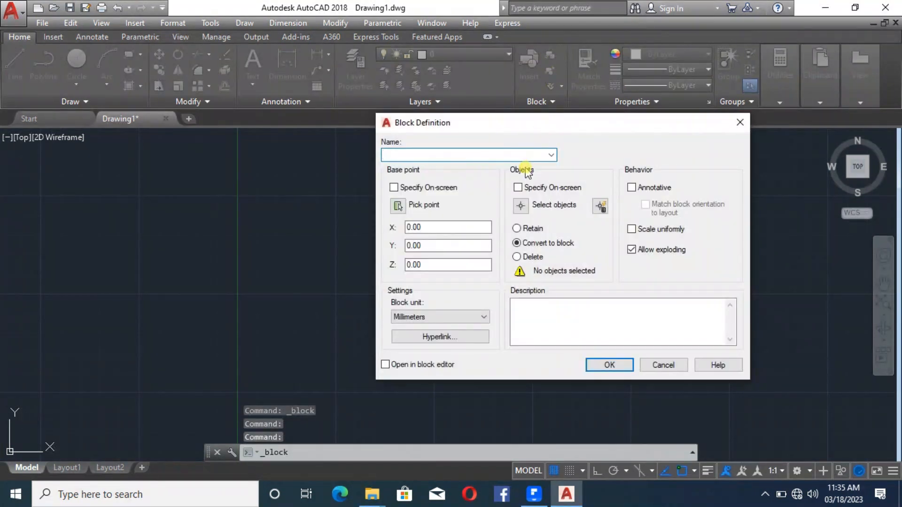
pyautogui.write('Box')
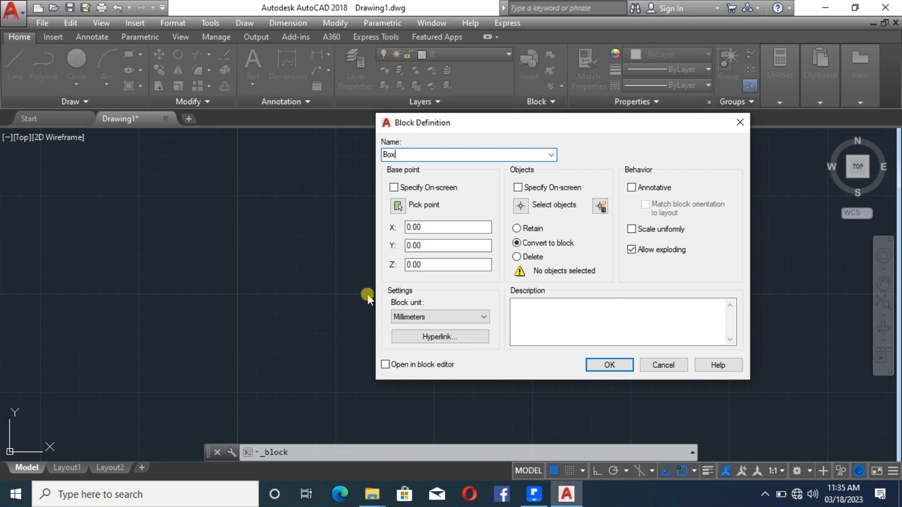
pyautogui.click(397, 205)
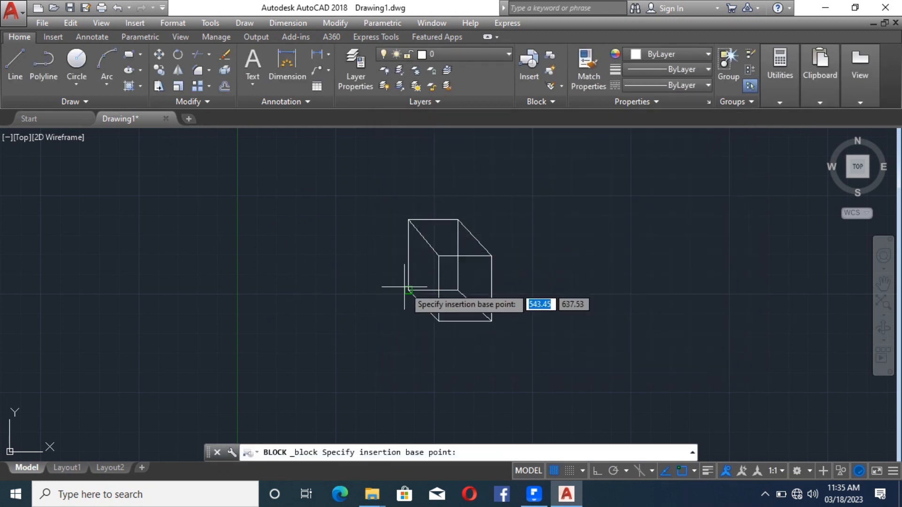
pyautogui.click(400, 284)
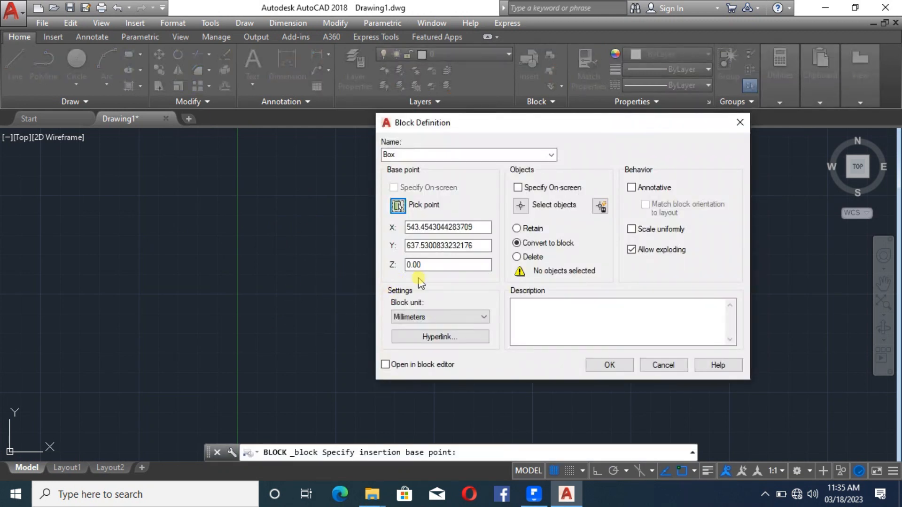
# Select both rectangles and the four connecting lines as the block's objects.
pyautogui.click(521, 207)
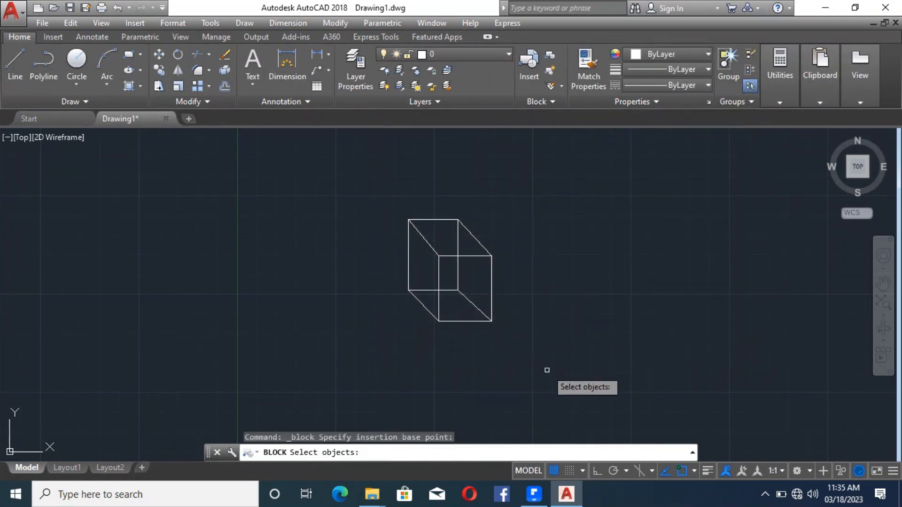
pyautogui.click(547, 371)
pyautogui.click(401, 203)
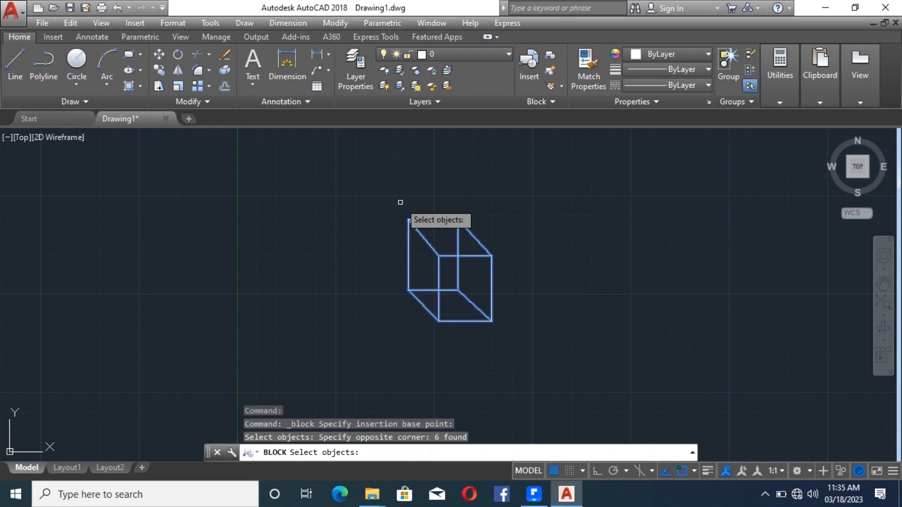
pyautogui.press('Return')
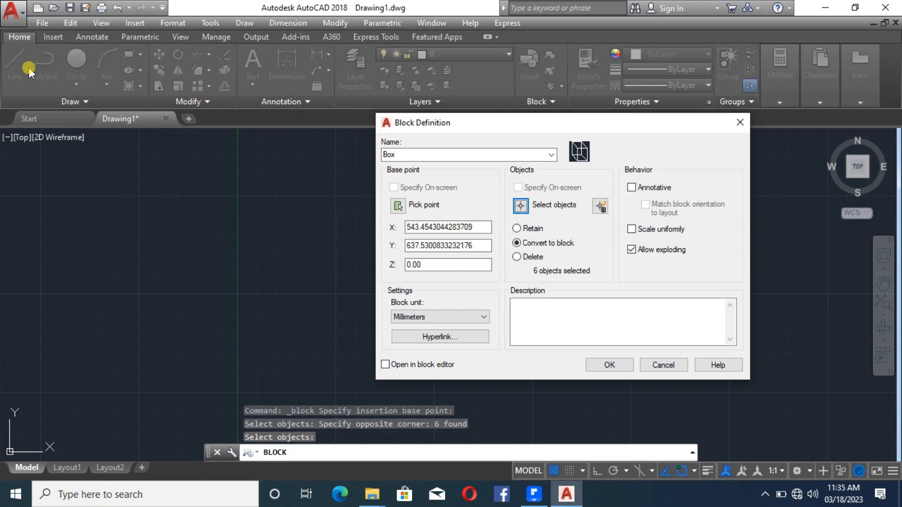
# Disallow exploding for the block and choose Millimeters as its block unit.
pyautogui.click(663, 251)
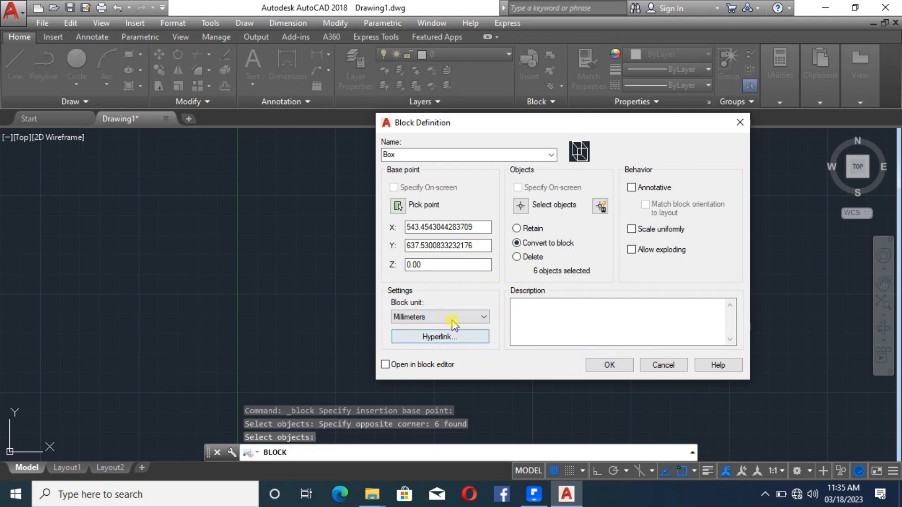
pyautogui.click(467, 318)
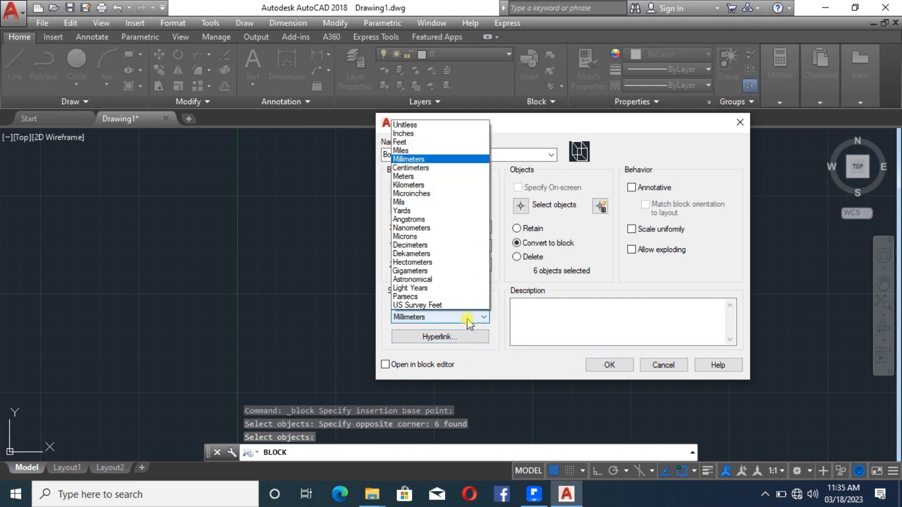
pyautogui.click(432, 159)
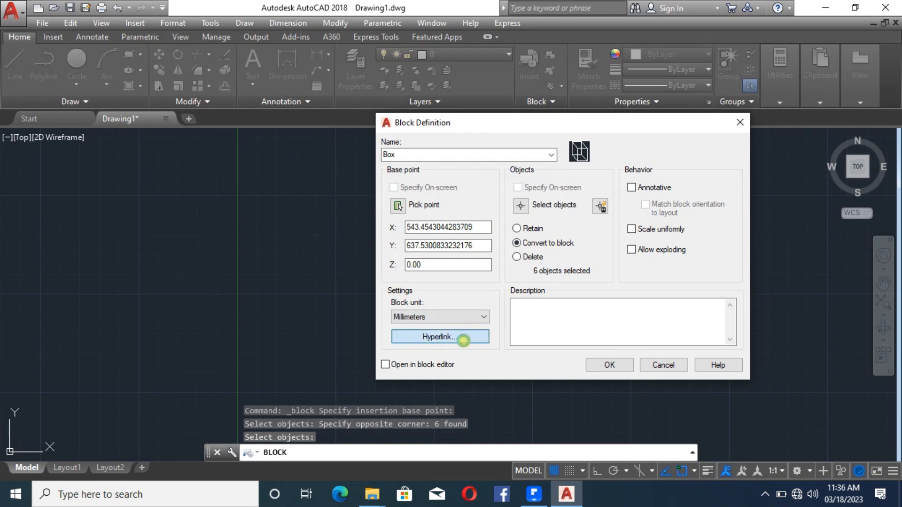
# Create the Box block from the current settings, leaving its hyperlink and description empty.
pyautogui.click(462, 339)
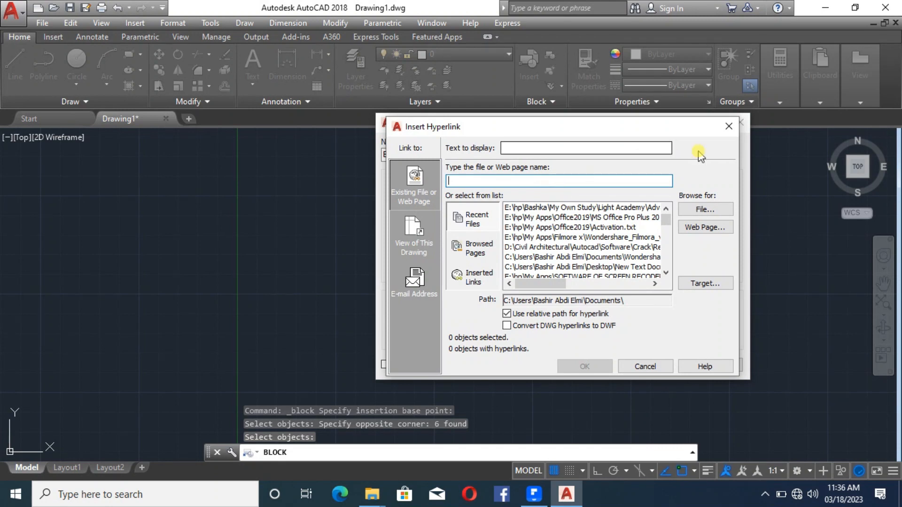
pyautogui.click(644, 367)
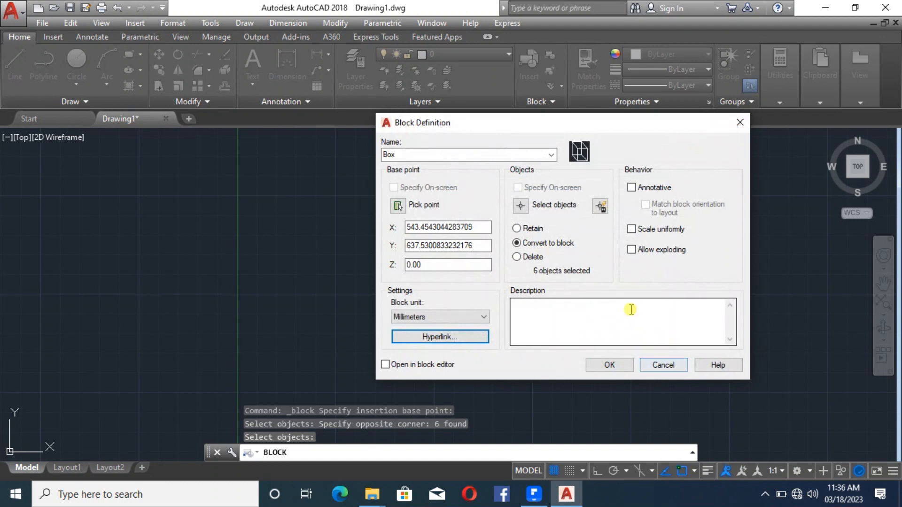
pyautogui.click(543, 315)
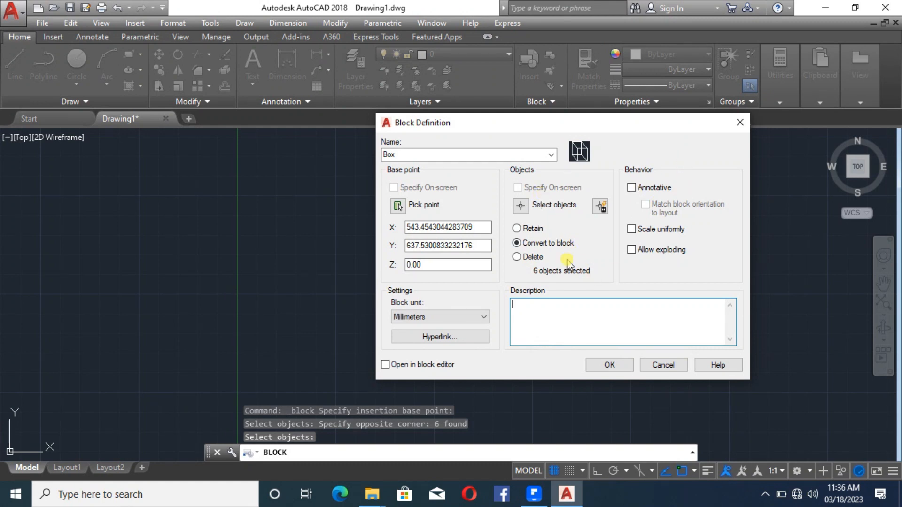
pyautogui.click(597, 360)
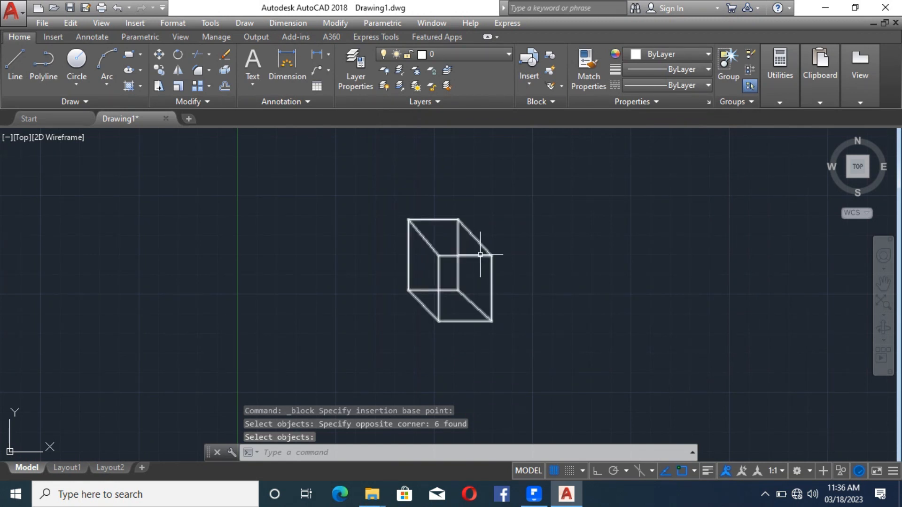
# Delete the original box drawing that was converted to a block reference.
pyautogui.moveTo(480, 256)
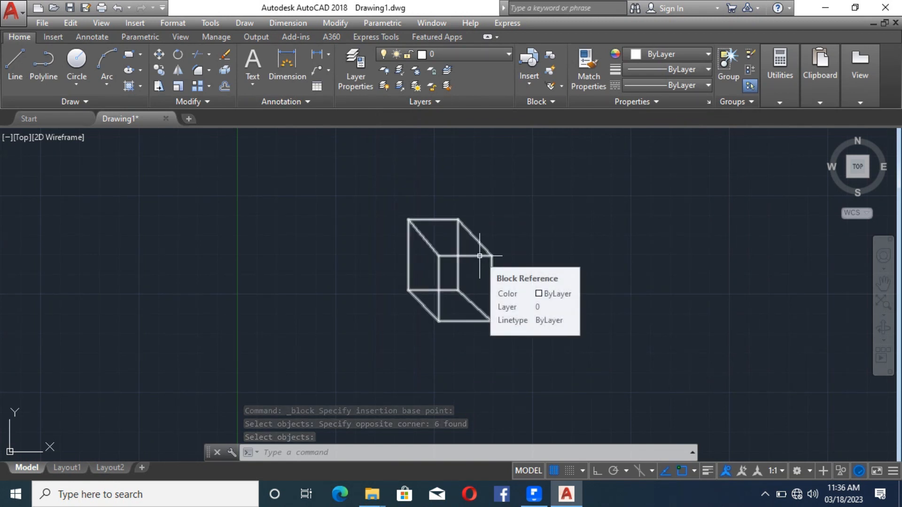
pyautogui.click(457, 284)
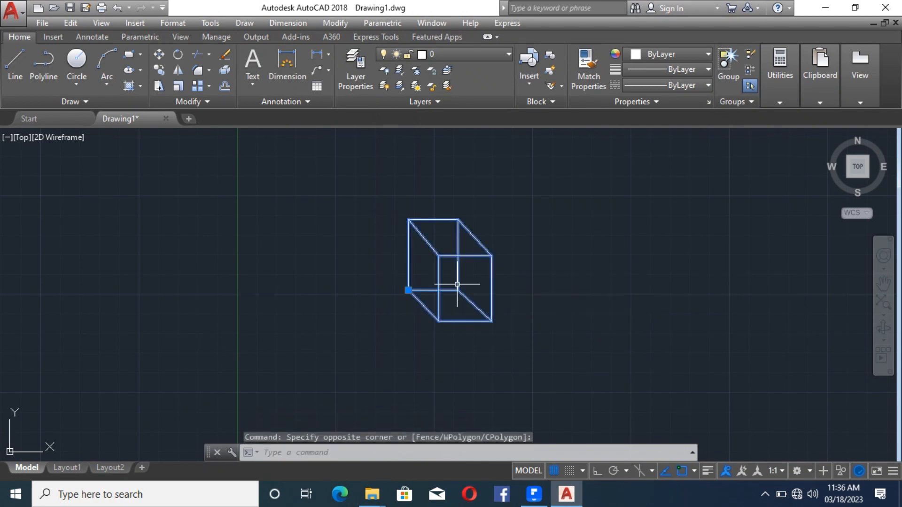
pyautogui.press('Delete')
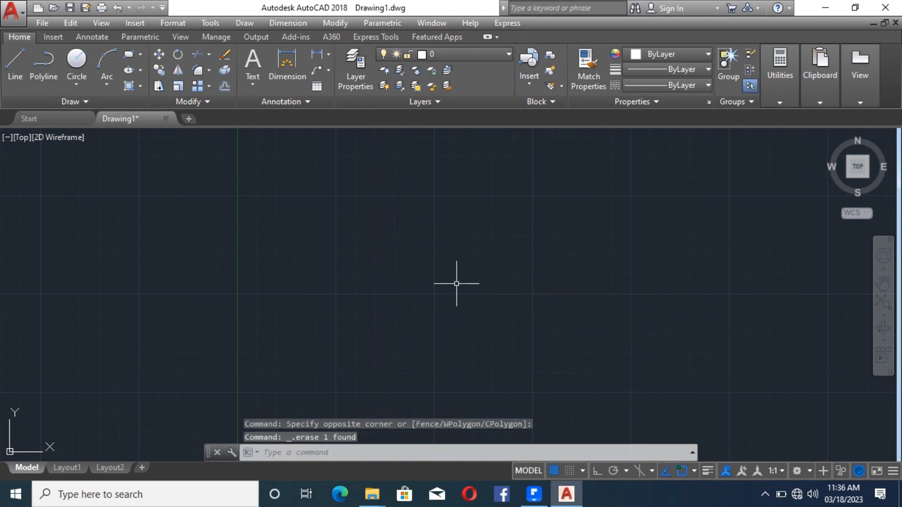
# Insert the Box block into the empty drawing just to the right of the vertical axis line.
pyautogui.click(532, 86)
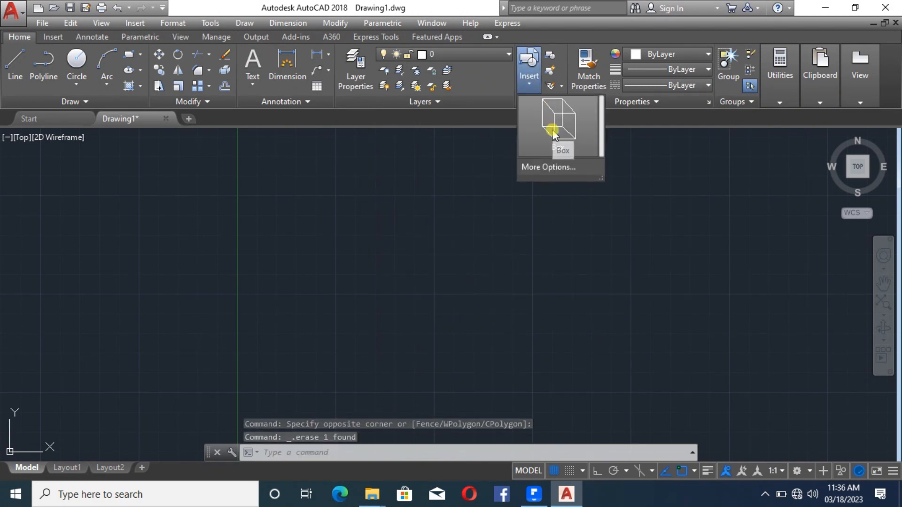
pyautogui.click(563, 140)
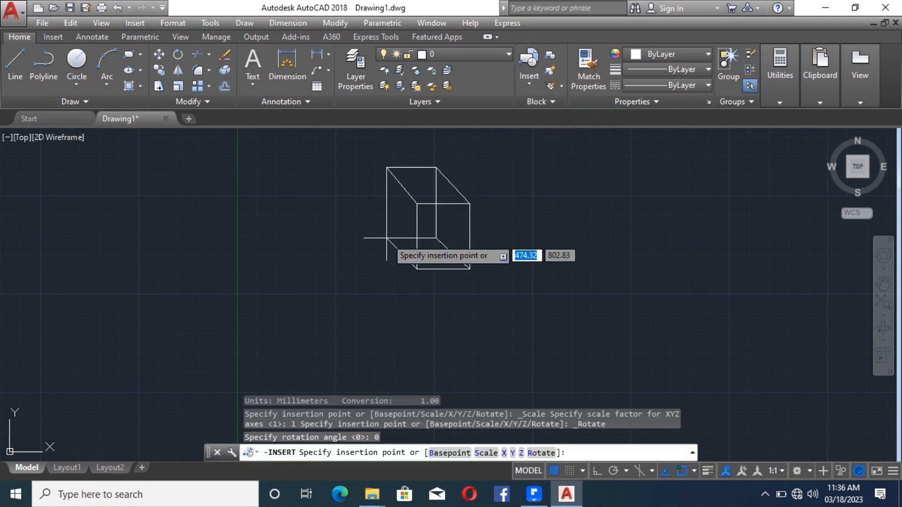
pyautogui.click(298, 252)
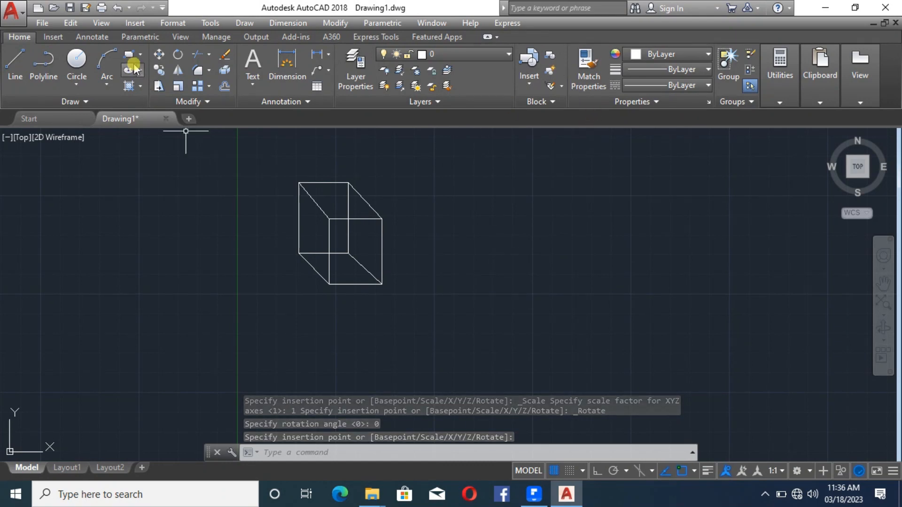
# Draw an upright rectangle in the empty area to the right of the inserted box.
pyautogui.click(130, 58)
pyautogui.click(474, 172)
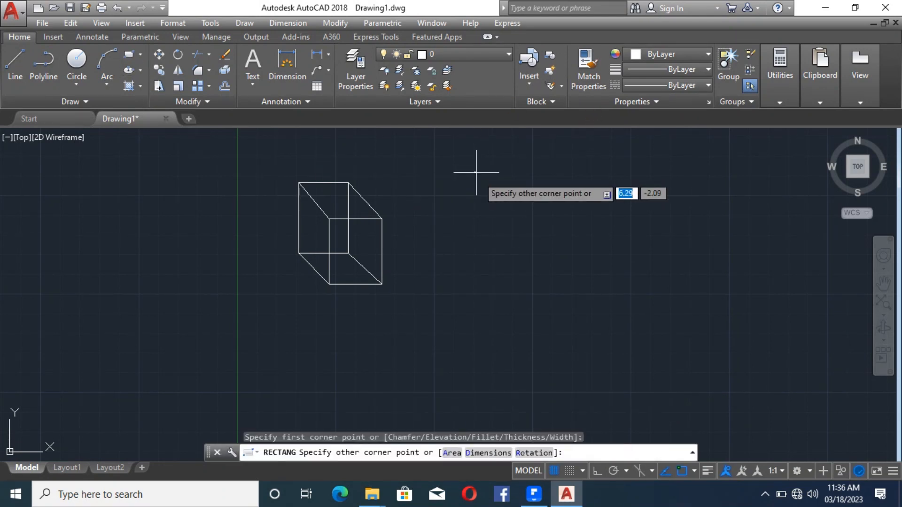
pyautogui.click(539, 282)
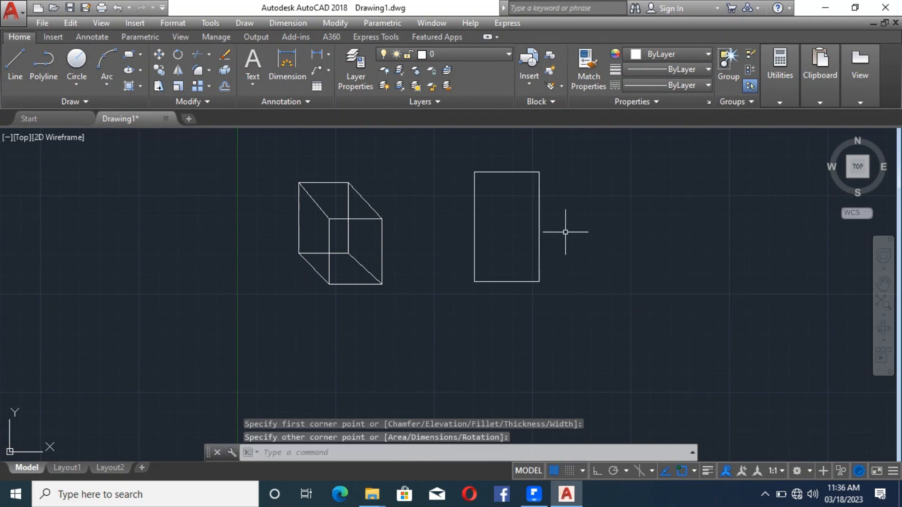
# Draw a circle with a radius of about 95 centred on the rectangle's upper-left corner.
pyautogui.click(75, 75)
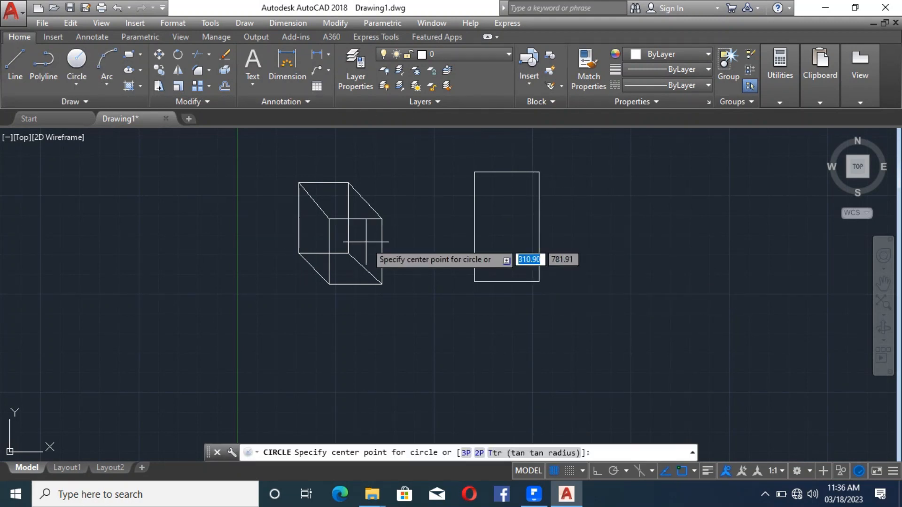
pyautogui.click(474, 173)
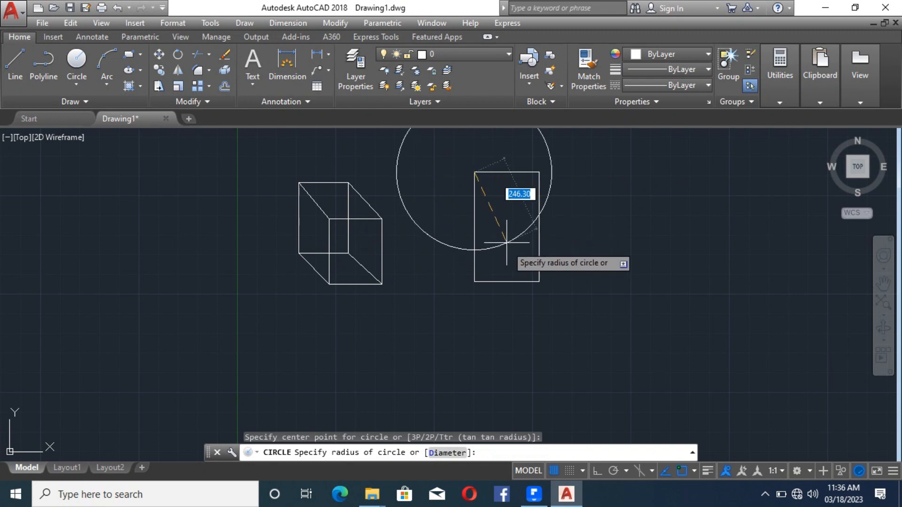
pyautogui.click(494, 193)
# Start a block definition named 1 with its base point at the rectangle's upper-left corner.
pyautogui.scroll(-3, 559, 319)
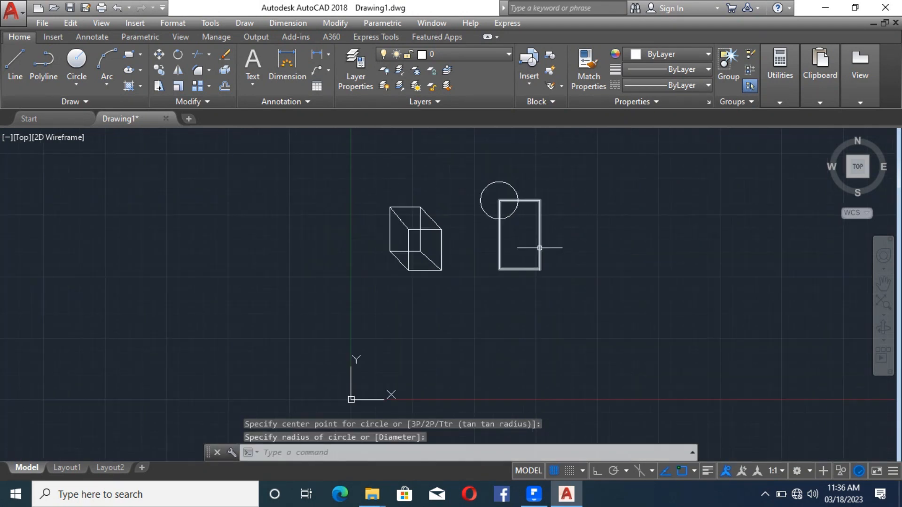
pyautogui.scroll(5, 539, 241)
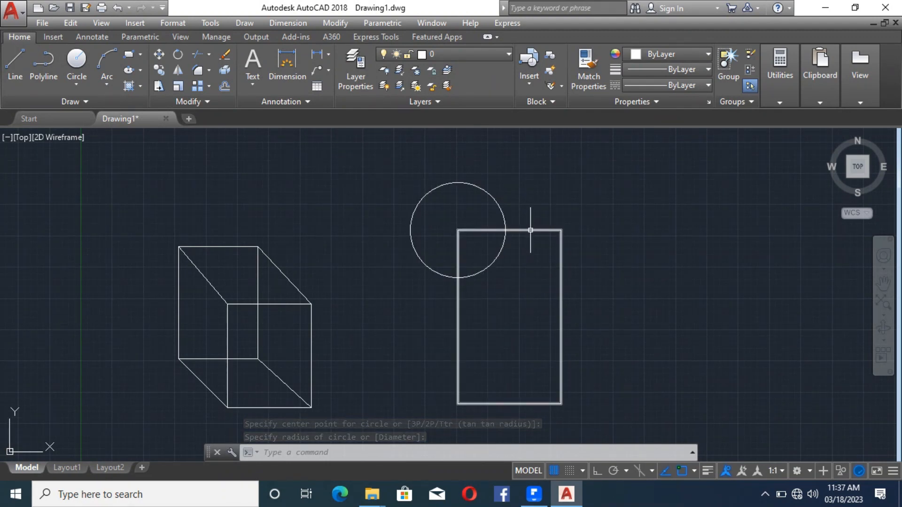
pyautogui.click(550, 55)
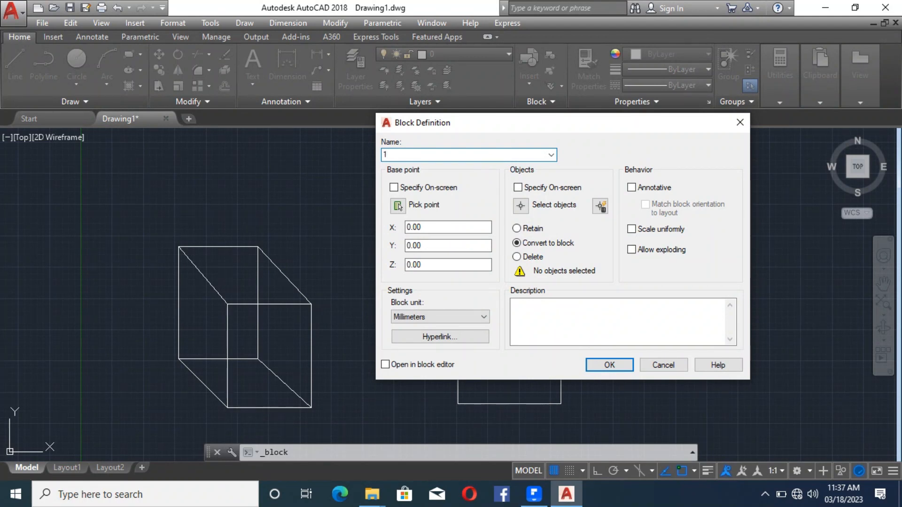
pyautogui.click(397, 205)
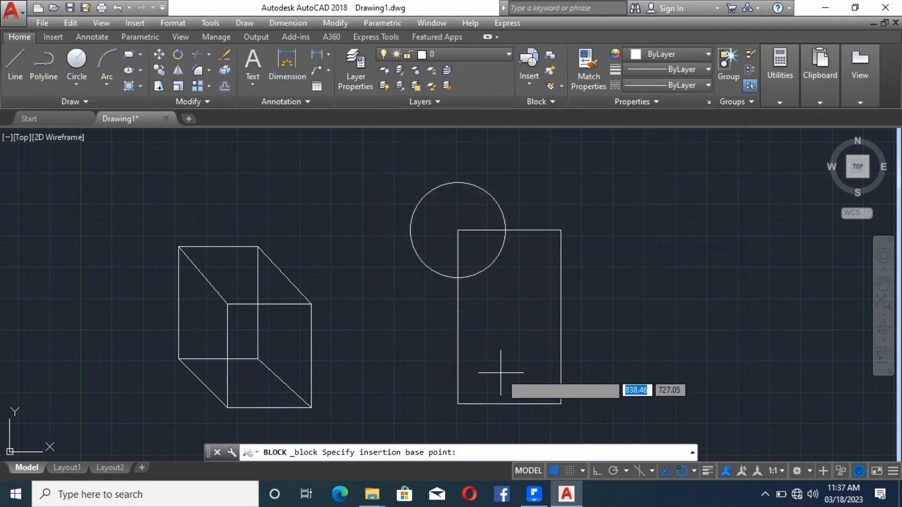
pyautogui.click(458, 230)
# Create block 1 from the circle and rectangle, using the Retain option for the source objects.
pyautogui.click(520, 205)
pyautogui.click(596, 305)
pyautogui.click(441, 227)
pyautogui.rightClick(441, 228)
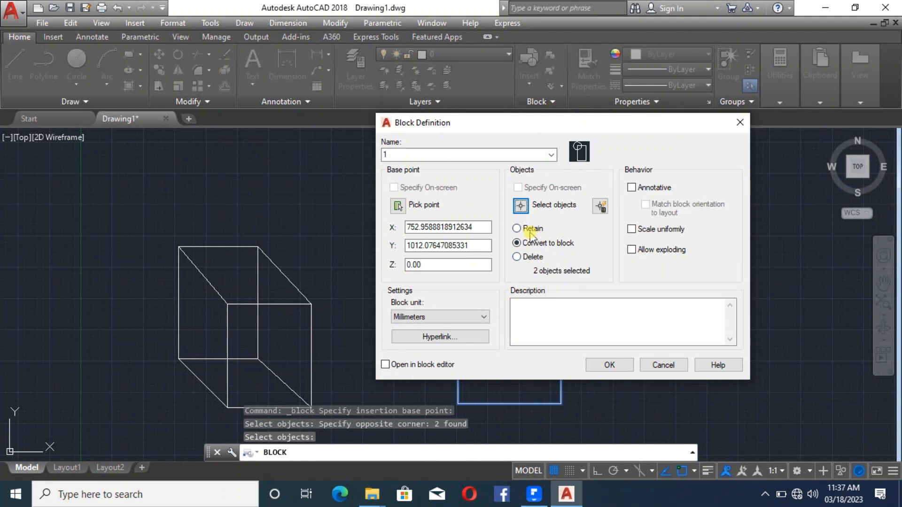
pyautogui.moveTo(475, 125); pyautogui.dragTo(578, 135)
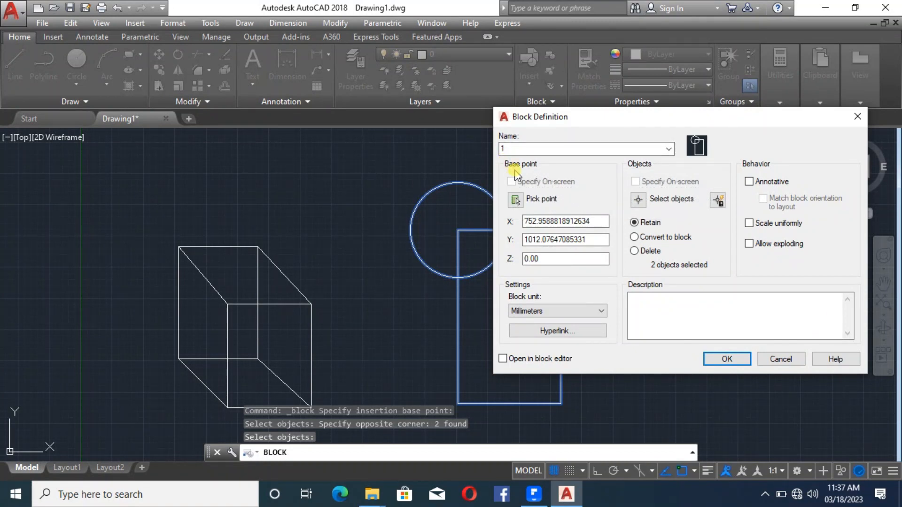
pyautogui.click(719, 360)
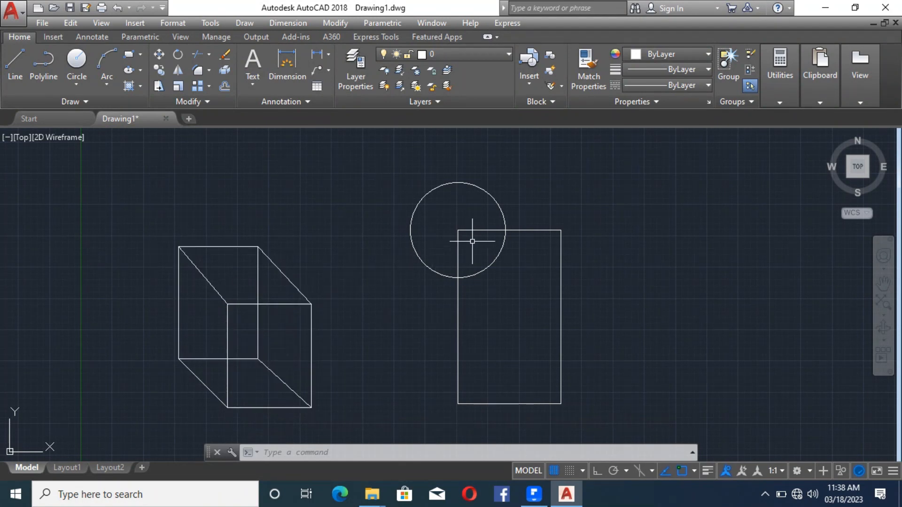
# Check the retained circle and rectangle, and delete both from the drawing.
pyautogui.moveTo(544, 228)
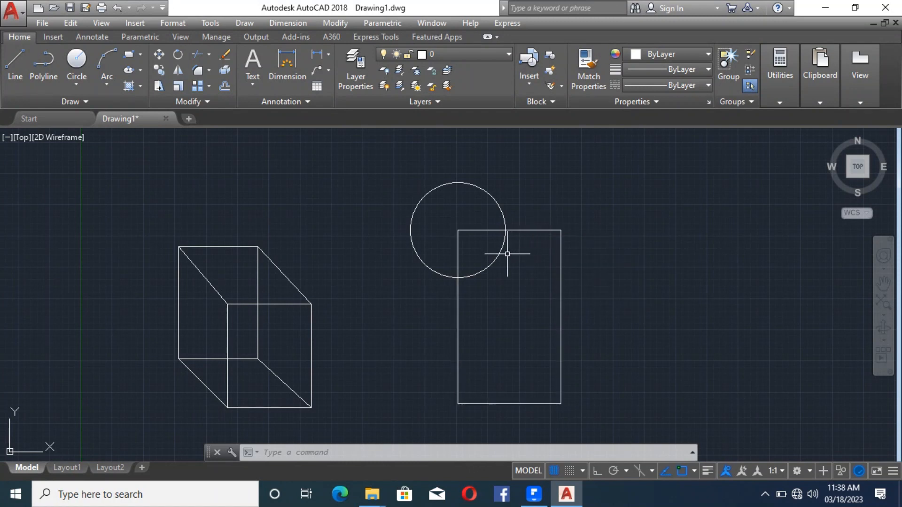
pyautogui.moveTo(501, 250)
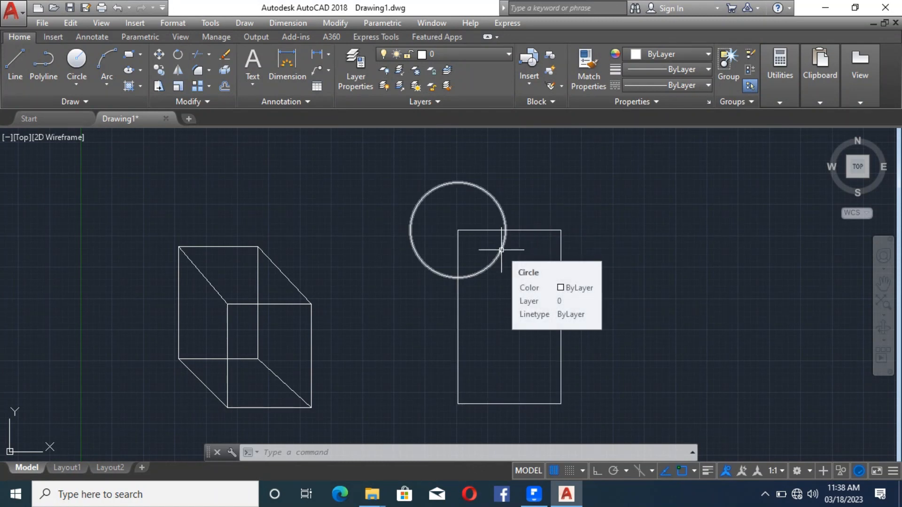
pyautogui.click(619, 319)
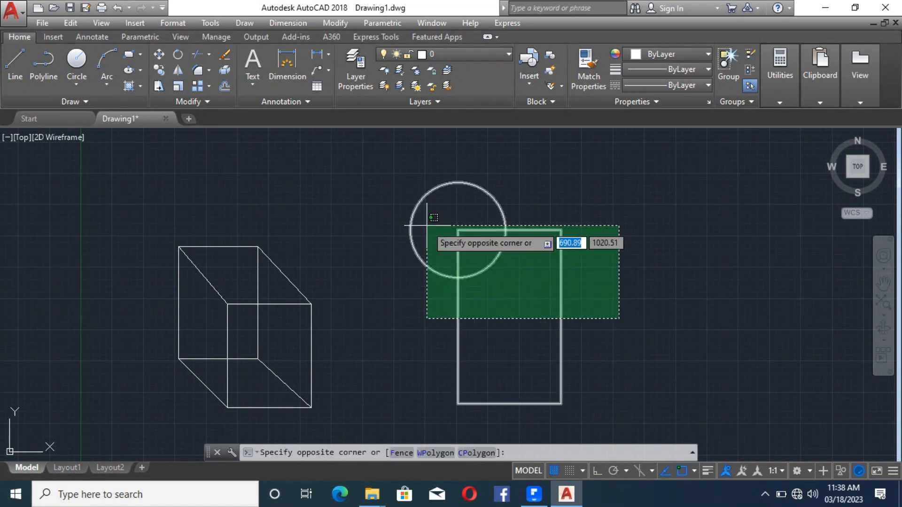
pyautogui.click(427, 225)
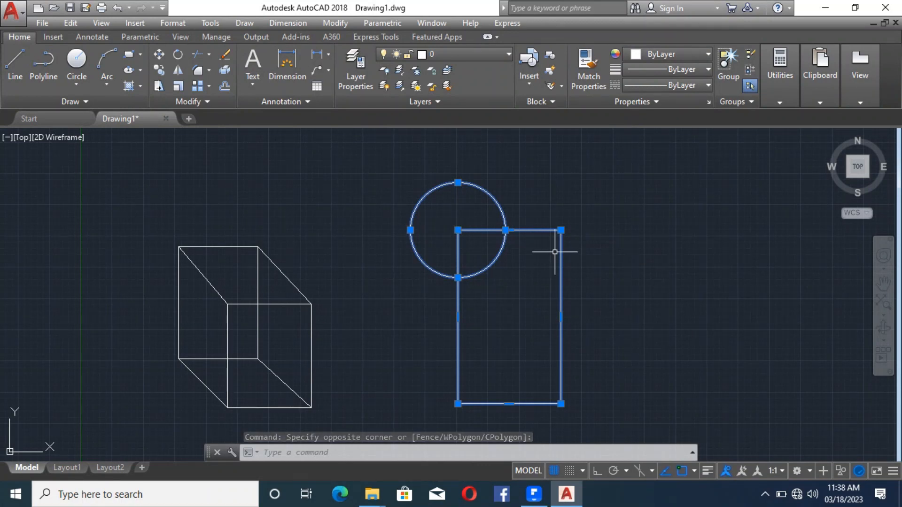
pyautogui.press('Delete')
# Insert block 1 in the empty area to the right of the box.
pyautogui.click(529, 75)
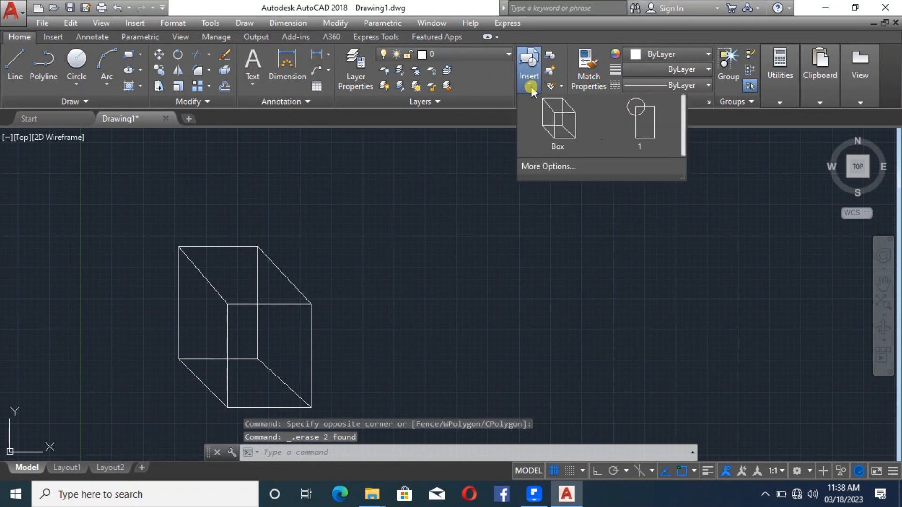
pyautogui.click(627, 140)
pyautogui.click(465, 224)
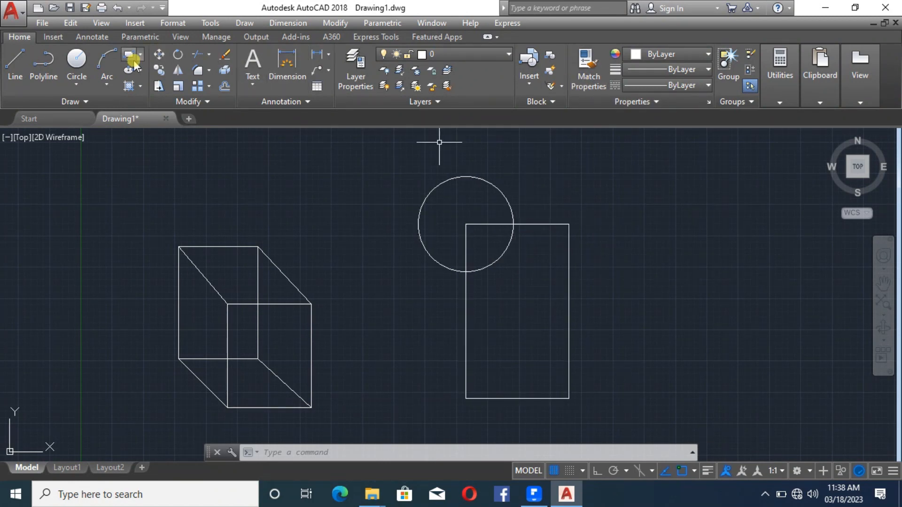
# Draw a circle with a radius of about 142 to the right of the inserted block 1.
pyautogui.click(76, 59)
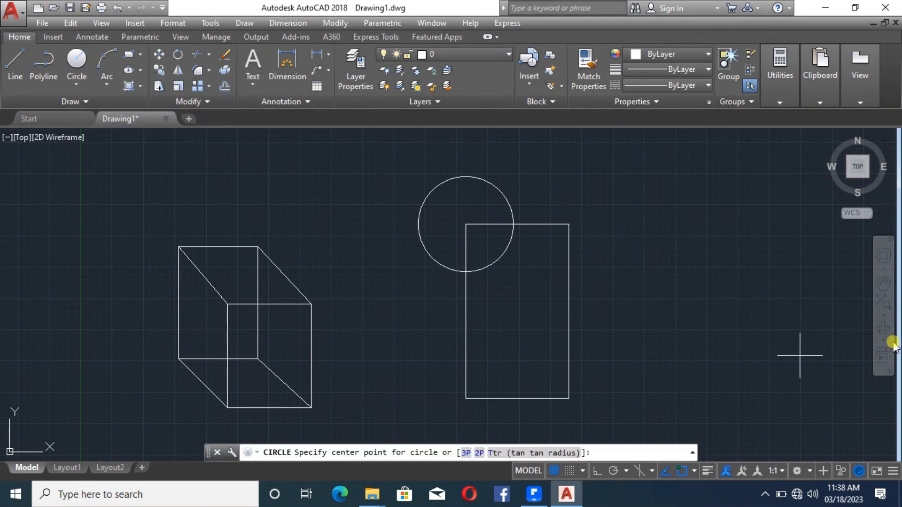
pyautogui.click(659, 257)
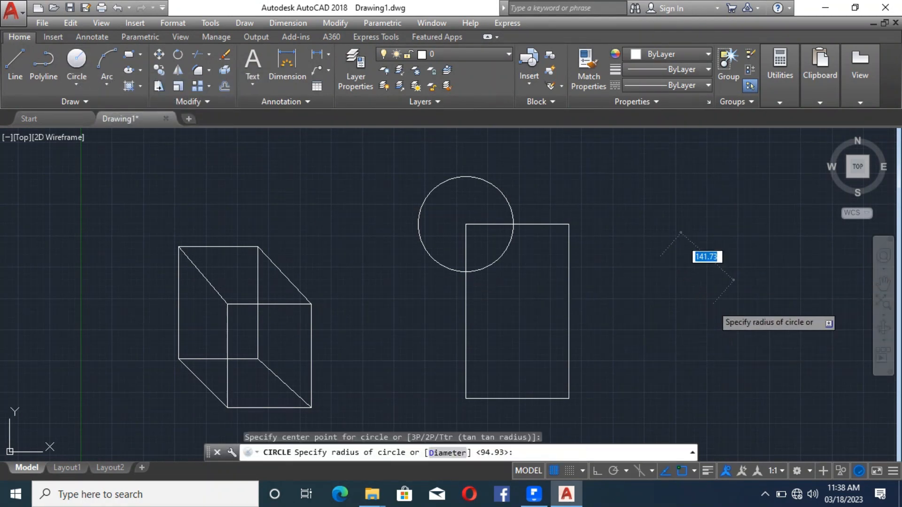
pyautogui.click(648, 187)
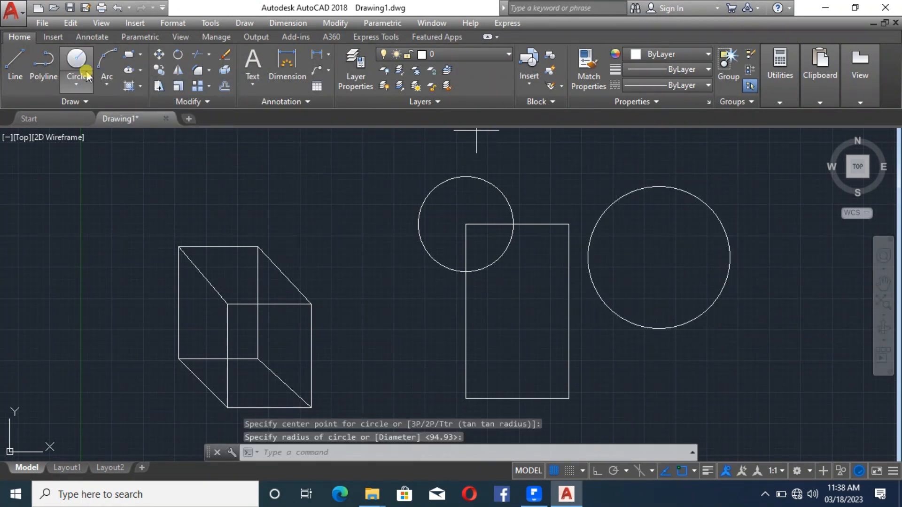
# Draw a smaller concentric circle inside the large circle on the right, sharing its centre.
pyautogui.click(76, 60)
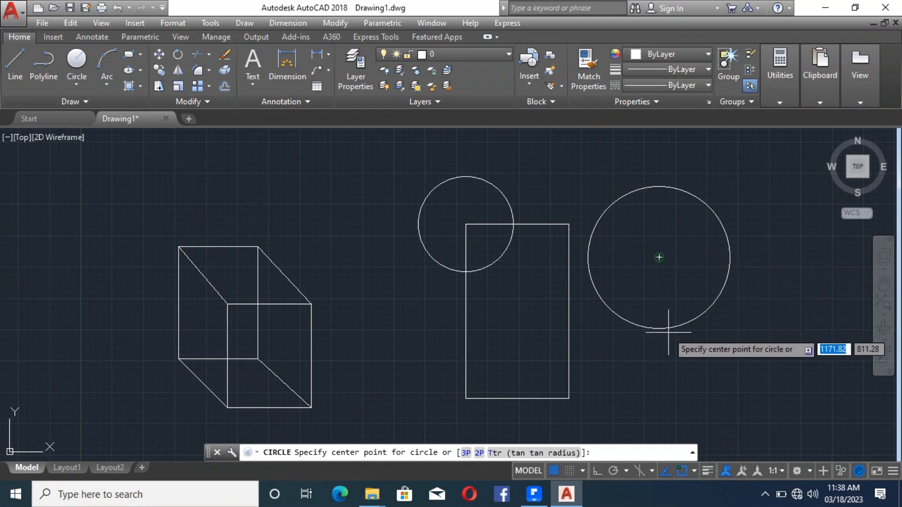
pyautogui.click(658, 257)
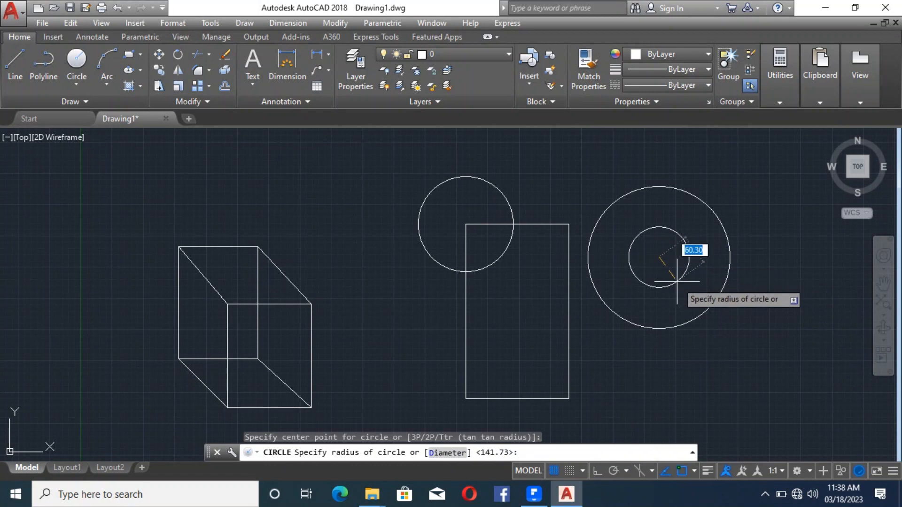
pyautogui.click(691, 251)
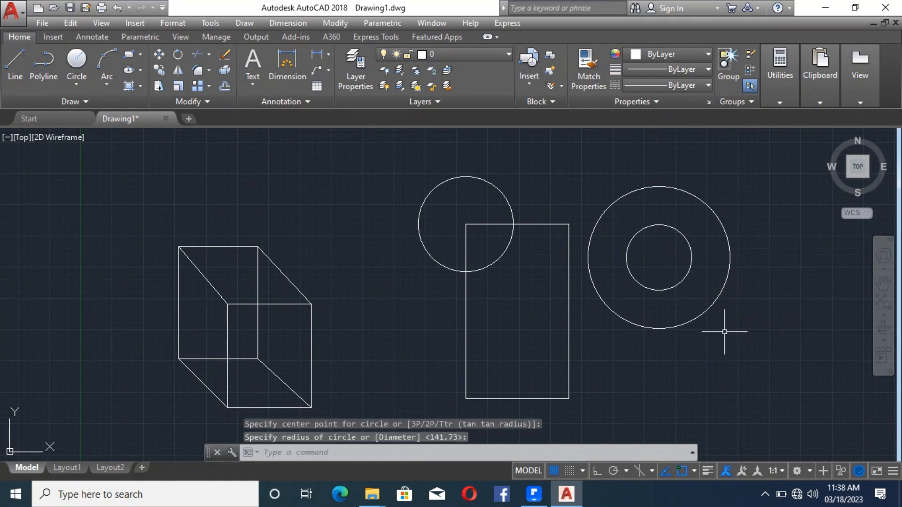
# Start a block definition named 2 and pick the concentric circles' shared centre as its base point.
pyautogui.click(550, 60)
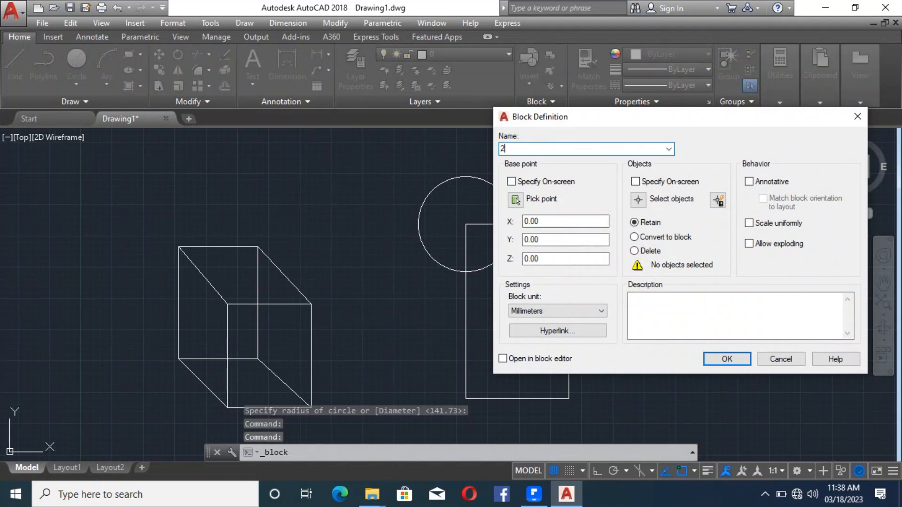
pyautogui.click(668, 149)
pyautogui.click(668, 149)
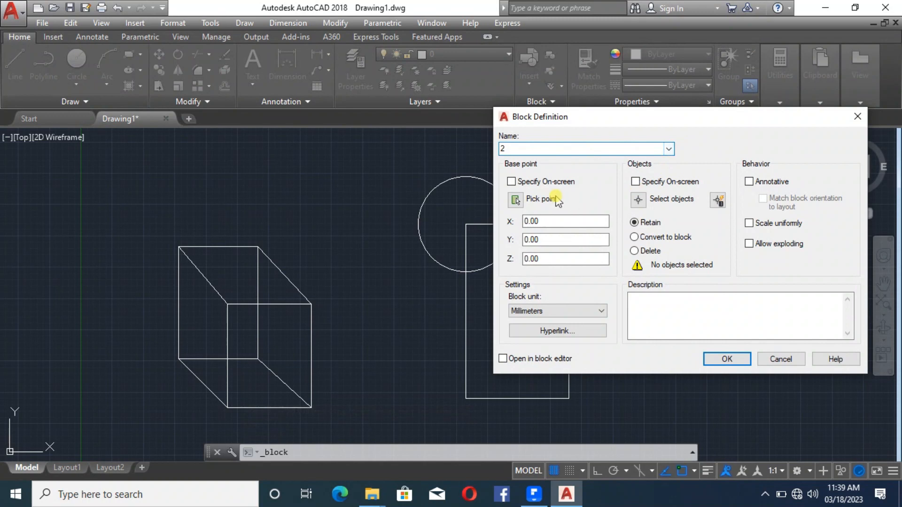
pyautogui.click(527, 199)
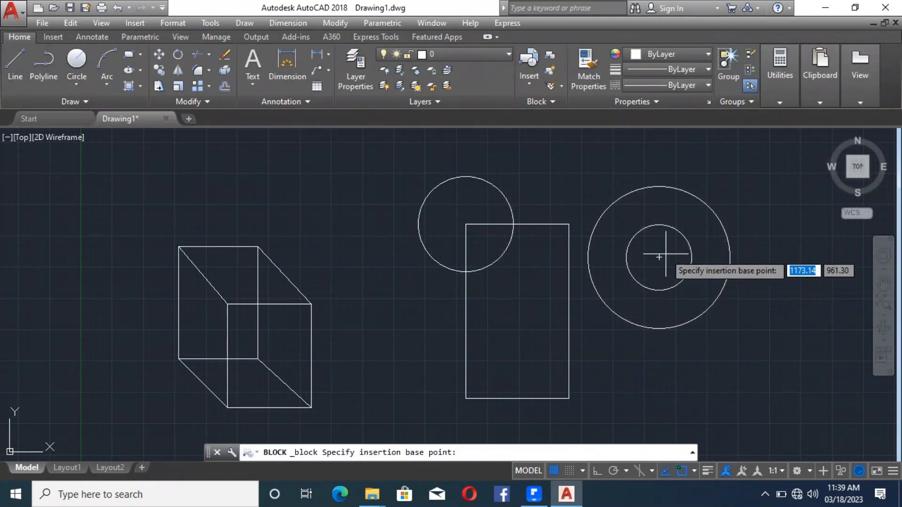
pyautogui.click(663, 256)
# Select both concentric circles for block 2, choose Delete for the source objects and confirm the definition.
pyautogui.click(640, 201)
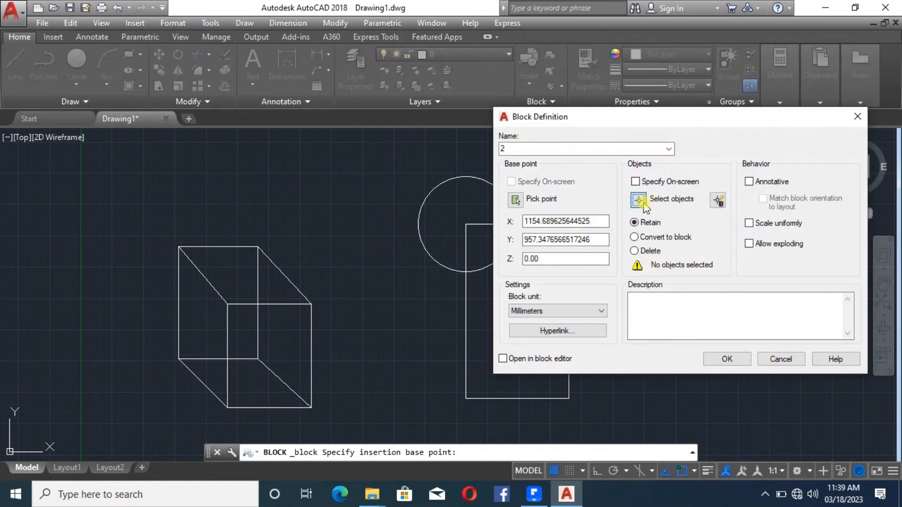
pyautogui.click(739, 345)
pyautogui.click(680, 269)
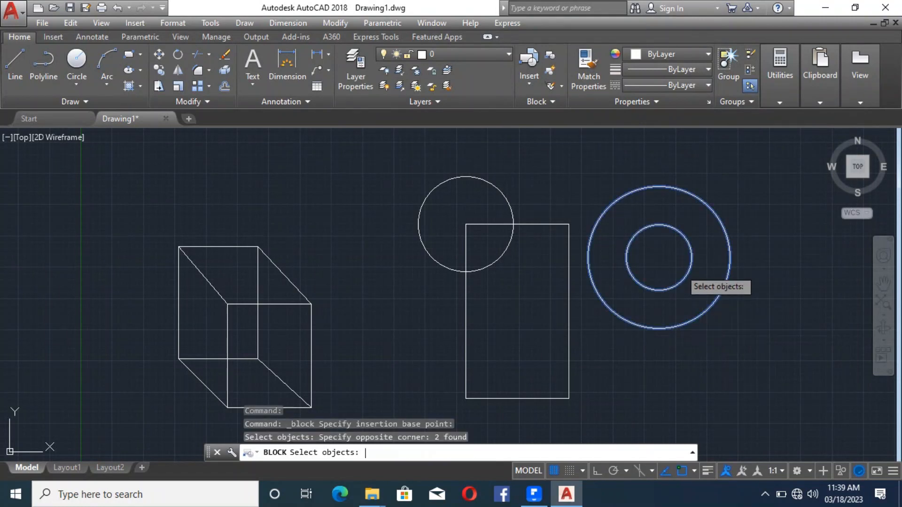
pyautogui.press('Return')
pyautogui.click(634, 251)
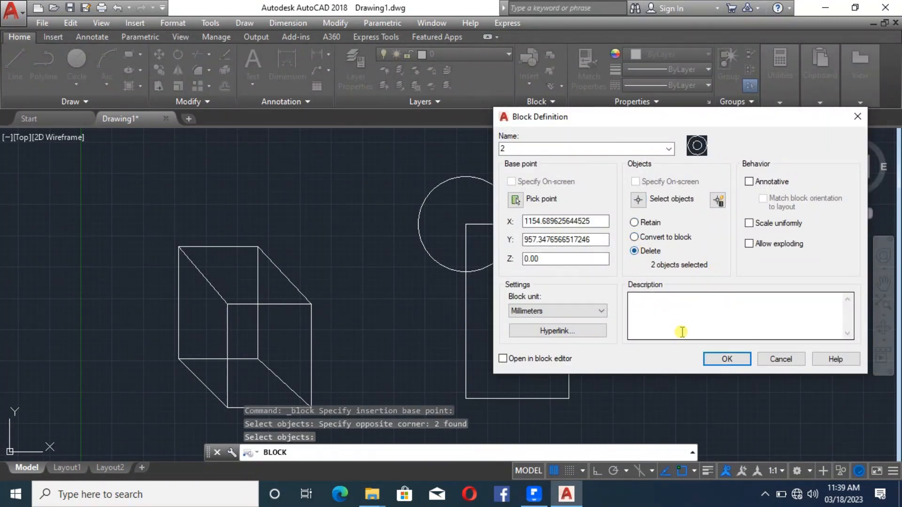
pyautogui.click(726, 360)
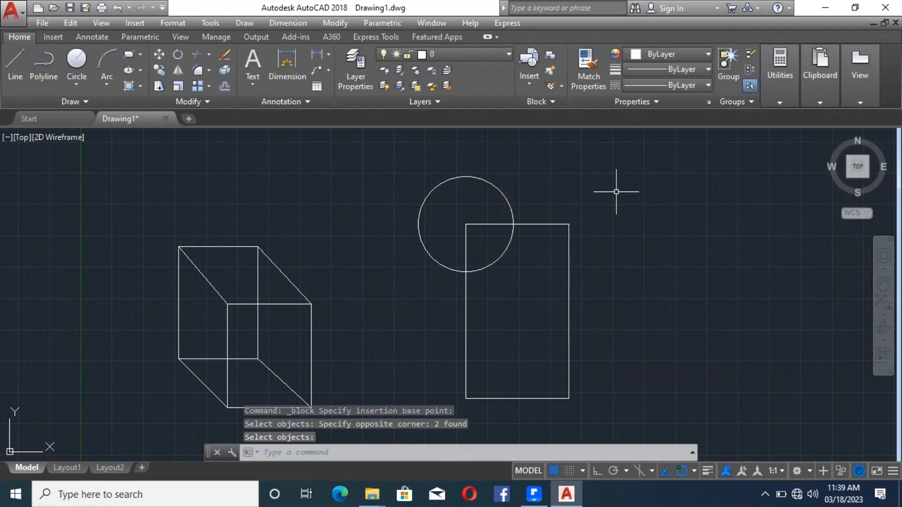
# Draw a 5-sided polygon inscribed in a circle in the empty area to the right of block 1.
pyautogui.scroll(-4, 423, 216)
pyautogui.scroll(2, 462, 227)
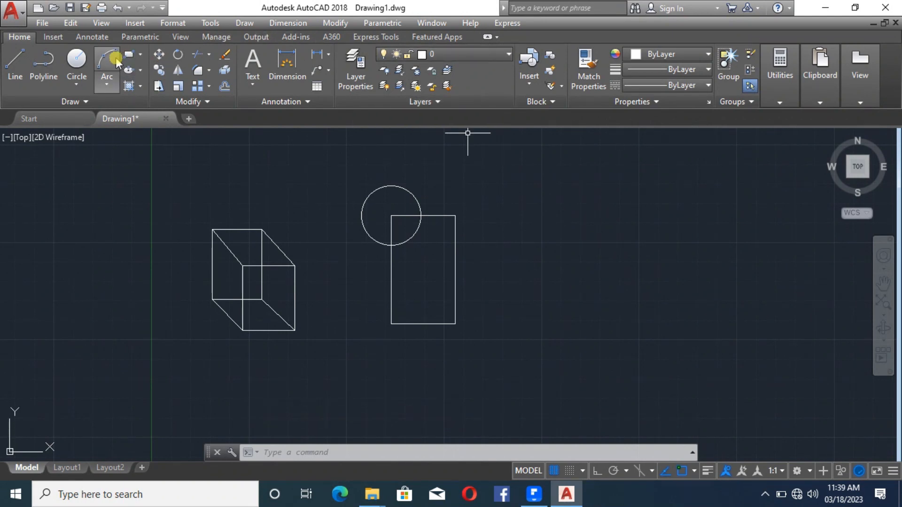
pyautogui.click(143, 55)
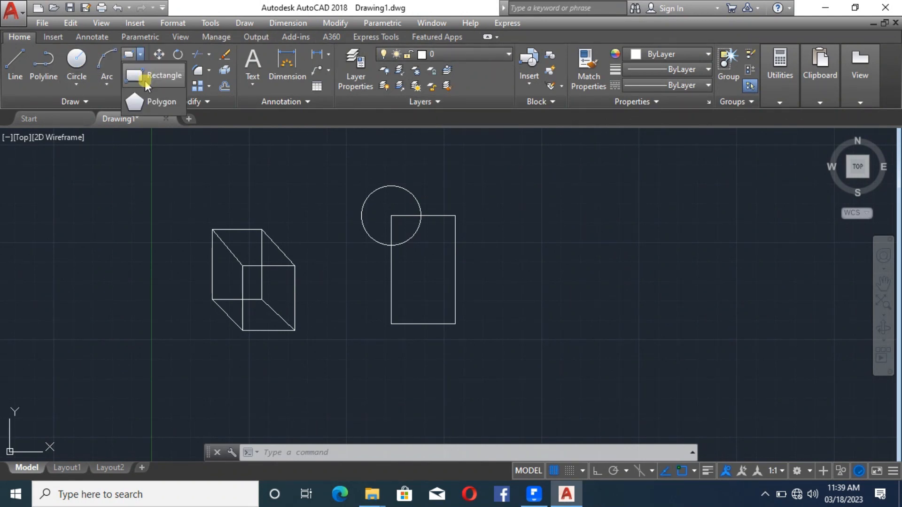
pyautogui.click(141, 100)
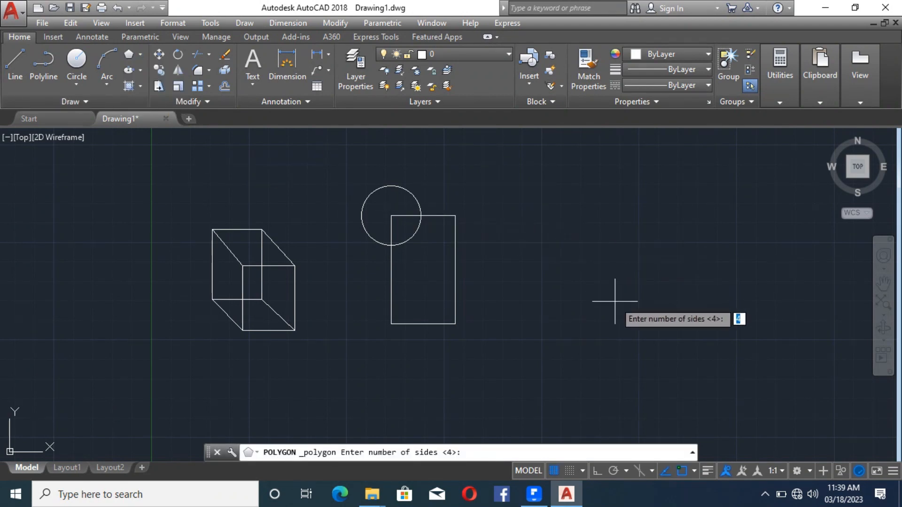
pyautogui.write('5')
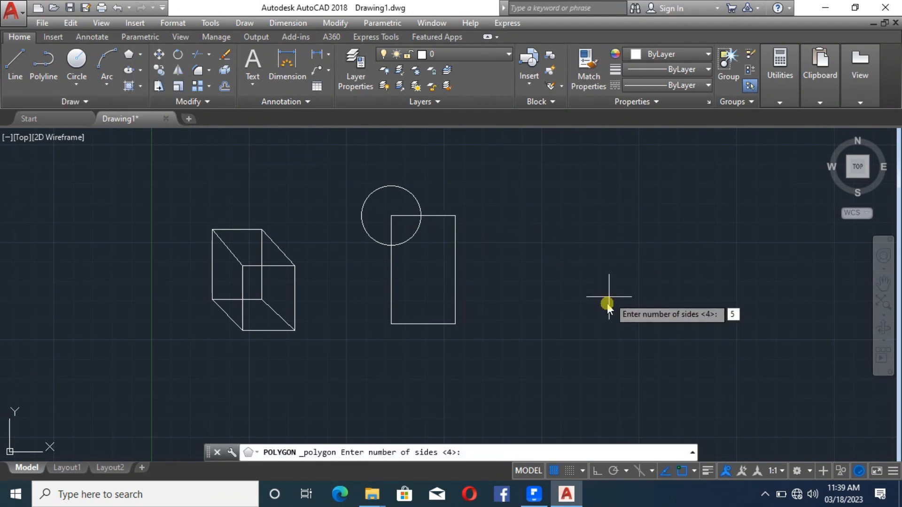
pyautogui.press('Return')
pyautogui.click(595, 224)
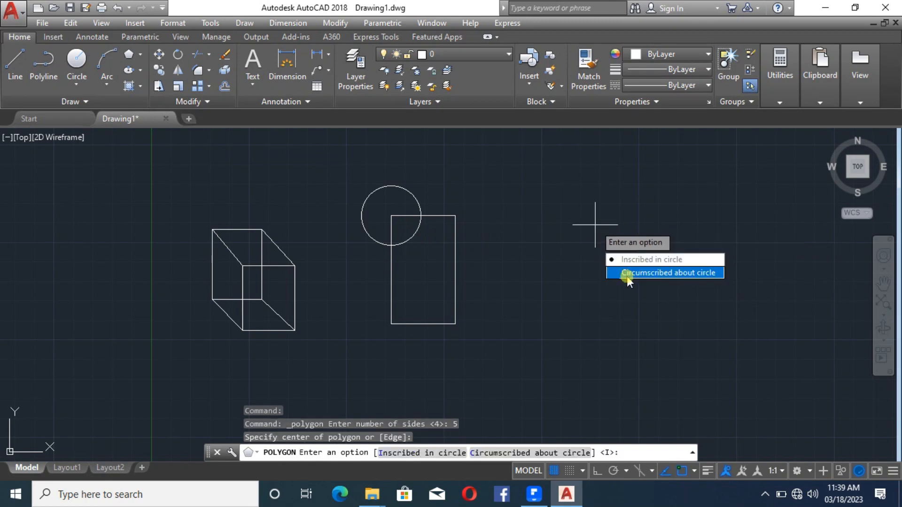
pyautogui.click(624, 258)
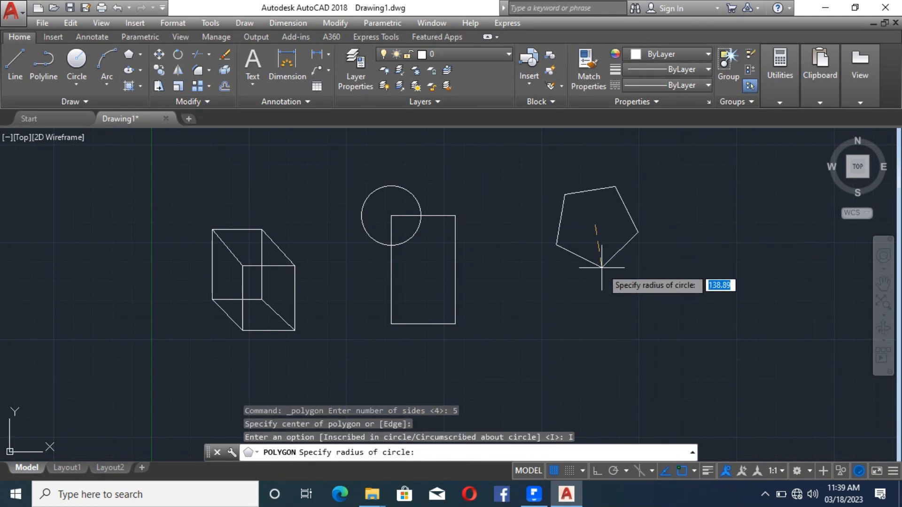
pyautogui.click(603, 283)
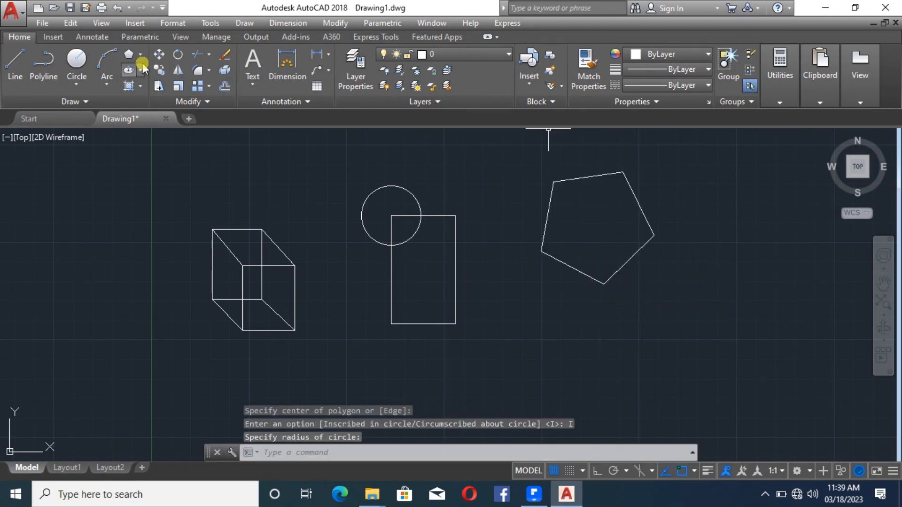
# Draw a circle with a radius of about 100 inside the pentagon, centred near its middle.
pyautogui.click(76, 59)
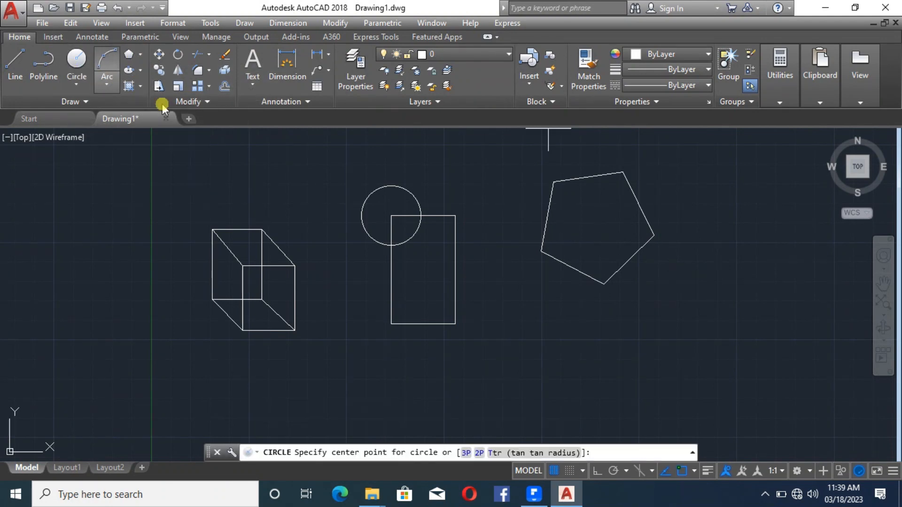
pyautogui.click(596, 220)
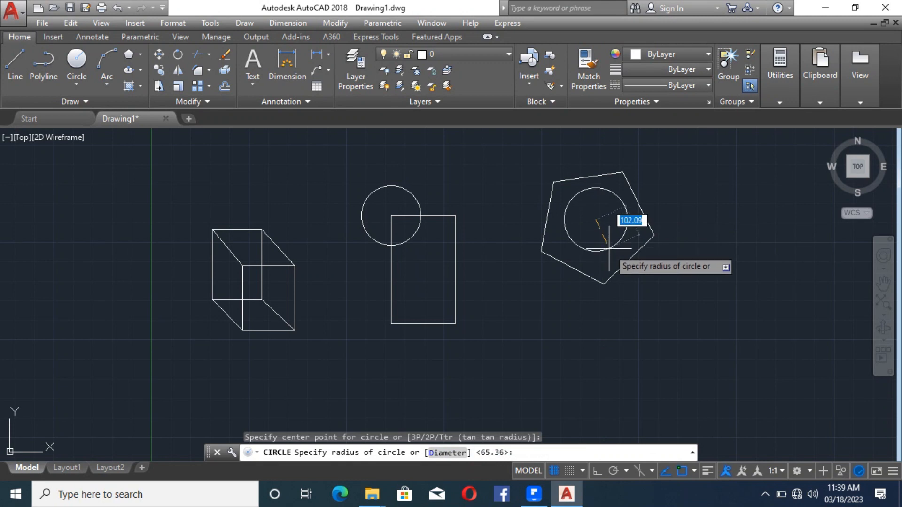
pyautogui.click(608, 246)
# Start a block definition named 3 with the pentagon's lowest vertex as its base point.
pyautogui.click(686, 288)
pyautogui.click(537, 168)
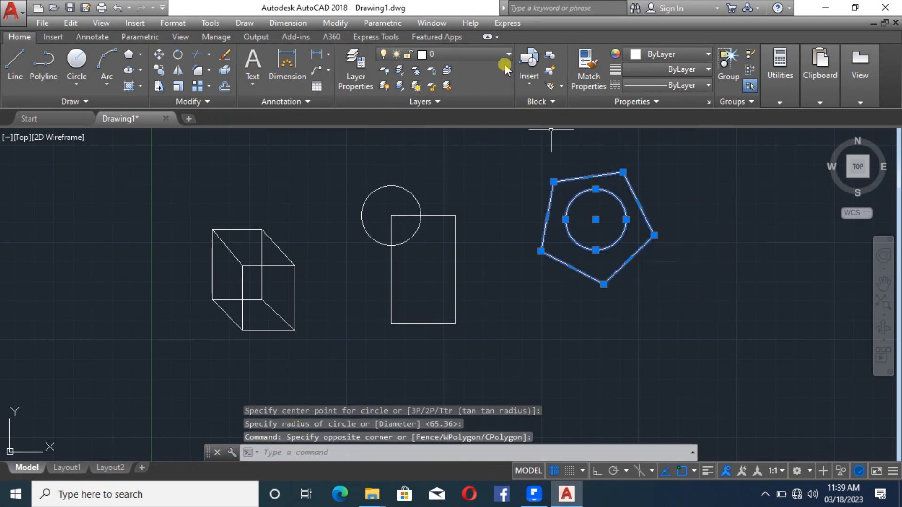
pyautogui.click(549, 67)
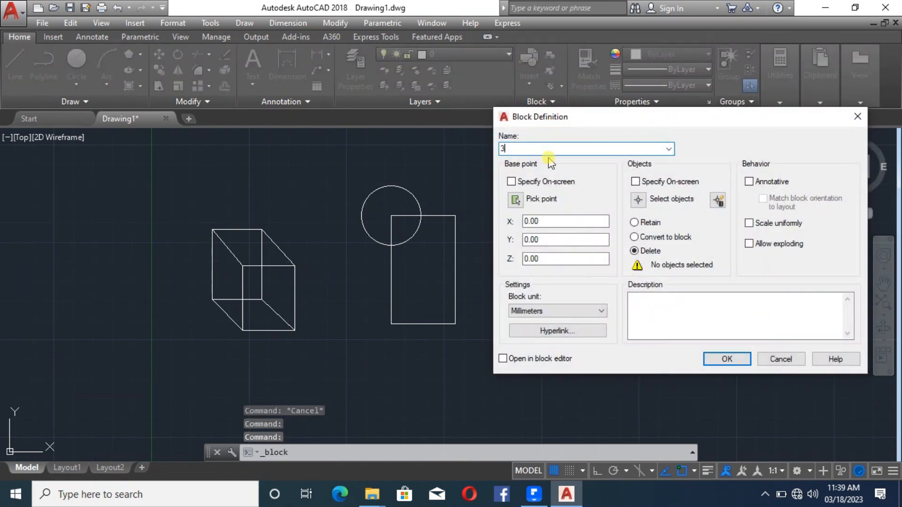
pyautogui.click(516, 200)
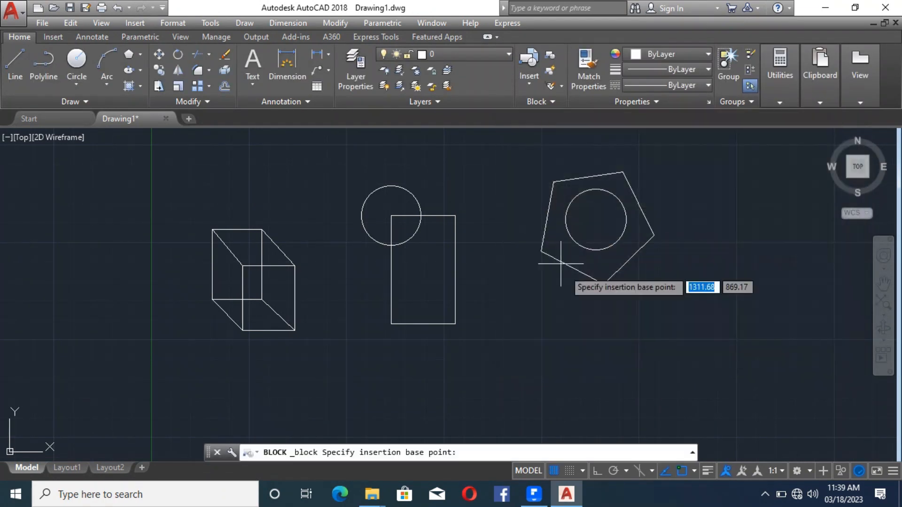
pyautogui.click(604, 284)
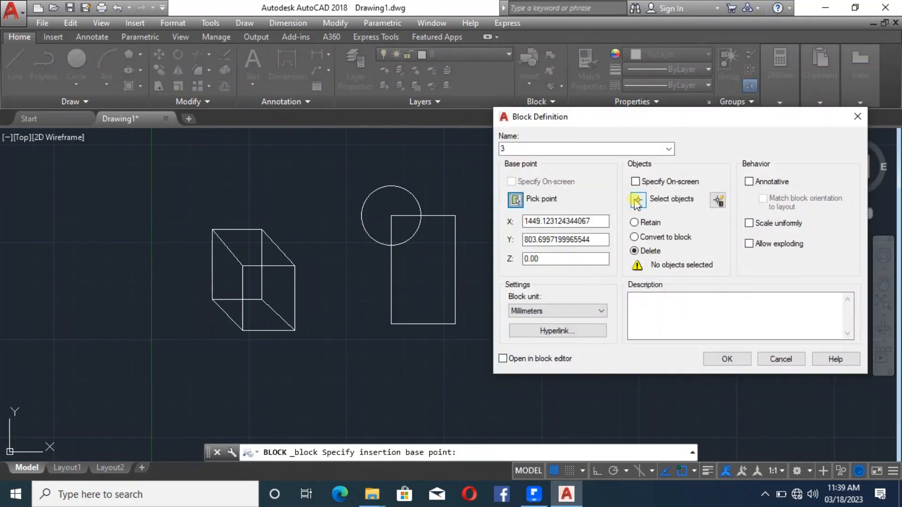
# Define block 3 from the pentagon and its inner circle, using Convert to block and Scale uniformly.
pyautogui.click(636, 201)
pyautogui.click(646, 300)
pyautogui.click(610, 236)
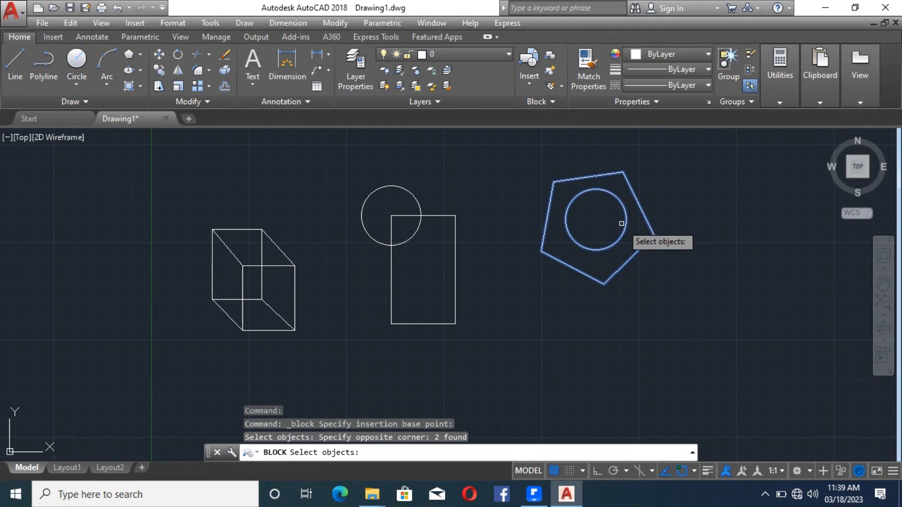
pyautogui.press('Return')
pyautogui.click(648, 252)
pyautogui.click(652, 237)
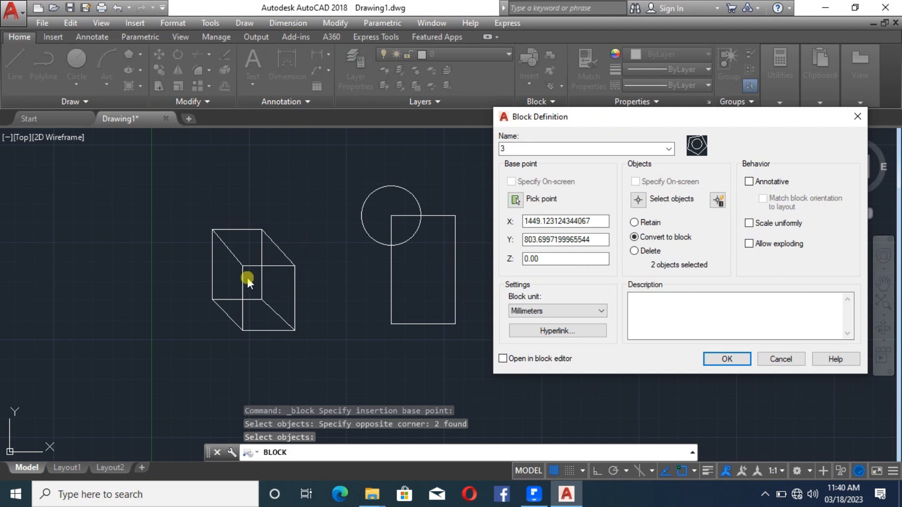
pyautogui.click(748, 224)
pyautogui.click(725, 360)
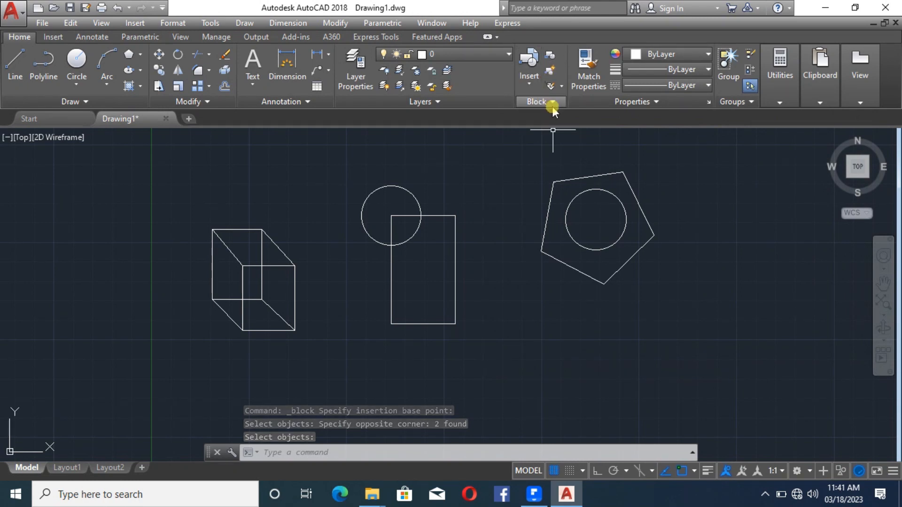
# Insert a copy of block 3 to the right of the existing pentagon block.
pyautogui.click(534, 90)
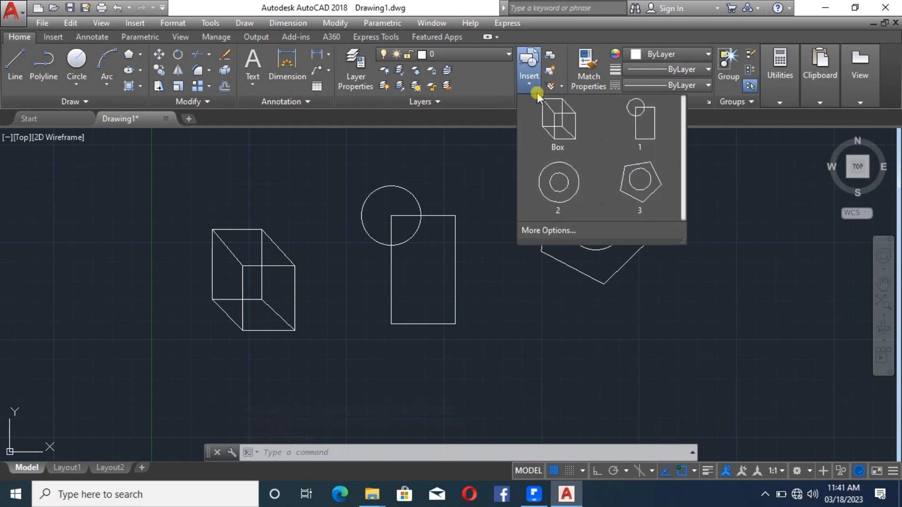
pyautogui.click(639, 188)
pyautogui.scroll(-2, 371, 228)
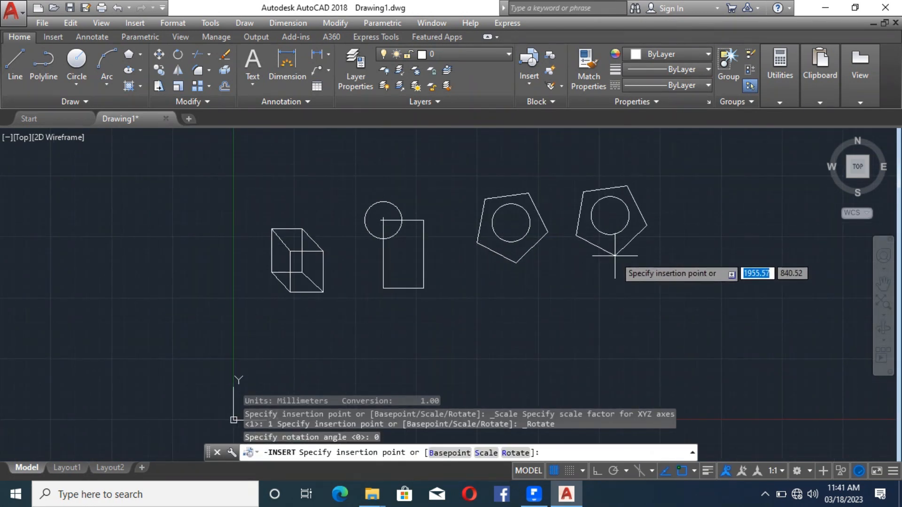
pyautogui.click(614, 256)
# Delete both pentagon blocks from the drawing, leaving only the box and block 1.
pyautogui.scroll(2, 545, 247)
pyautogui.click(544, 251)
pyautogui.click(512, 227)
pyautogui.press('Delete')
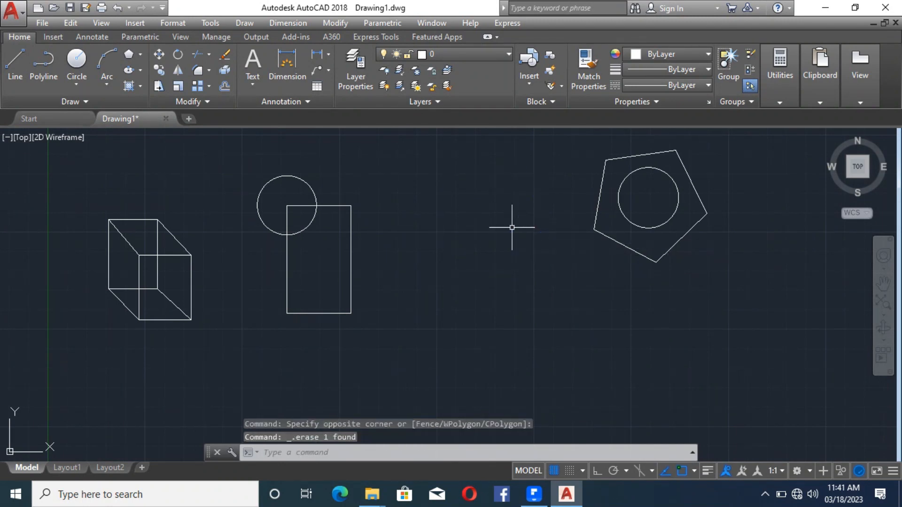
pyautogui.click(702, 259)
pyautogui.click(676, 239)
pyautogui.press('Delete')
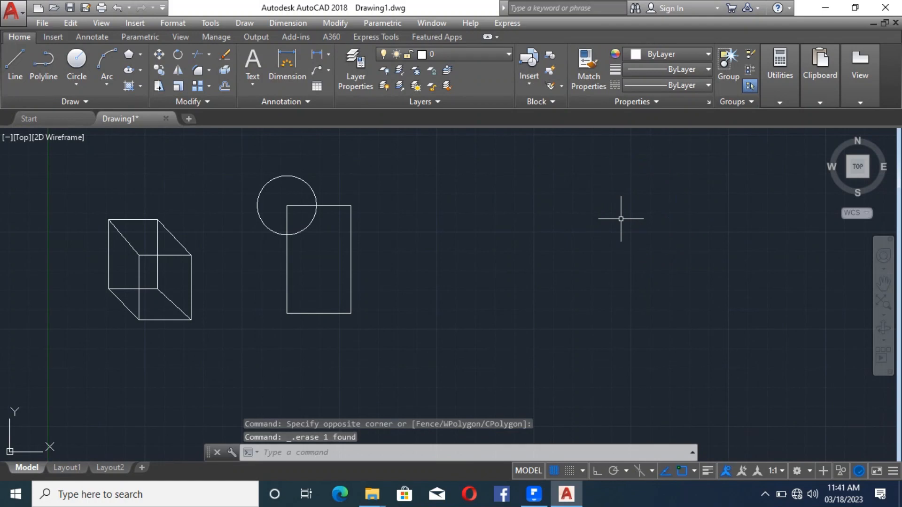
# Open the full Insert settings and choose block 3 as the block to insert.
pyautogui.click(529, 85)
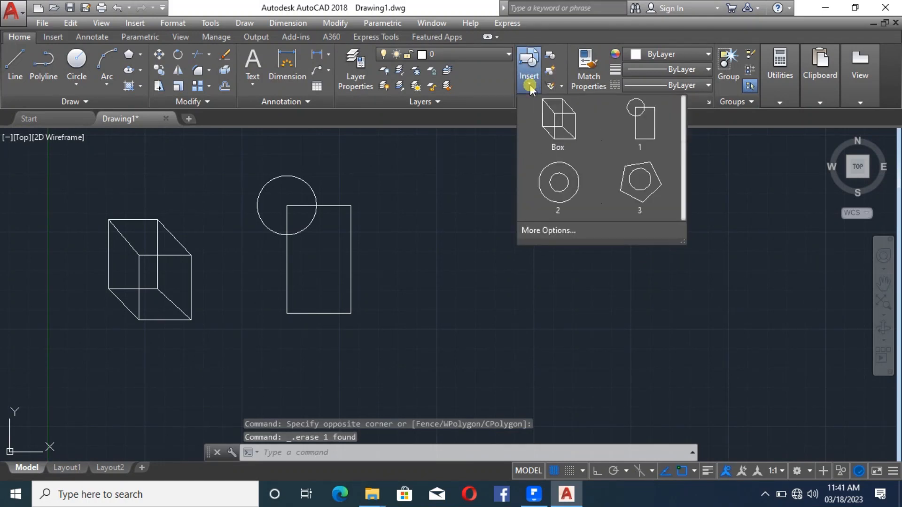
pyautogui.click(570, 231)
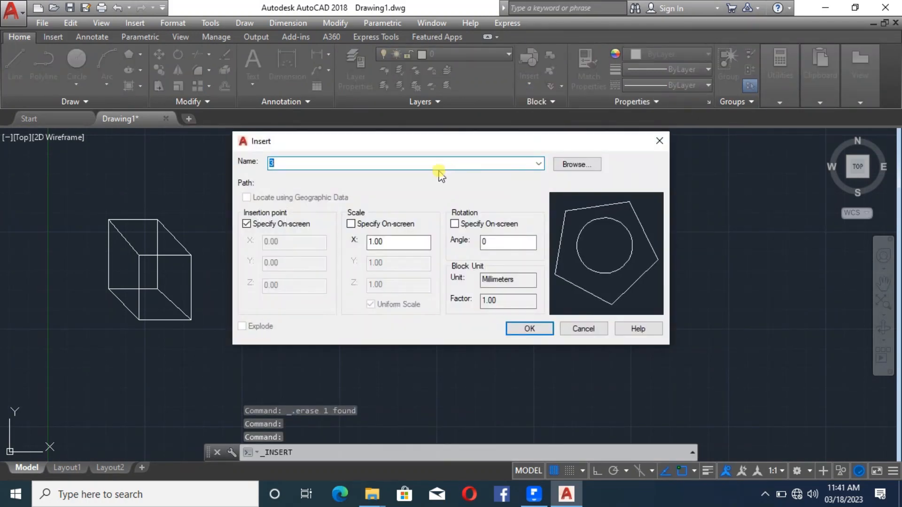
pyautogui.click(538, 163)
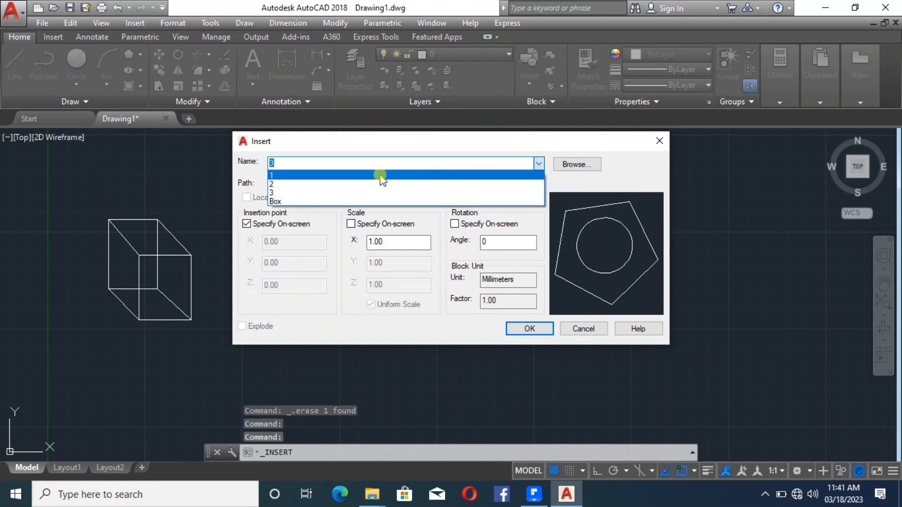
pyautogui.click(339, 193)
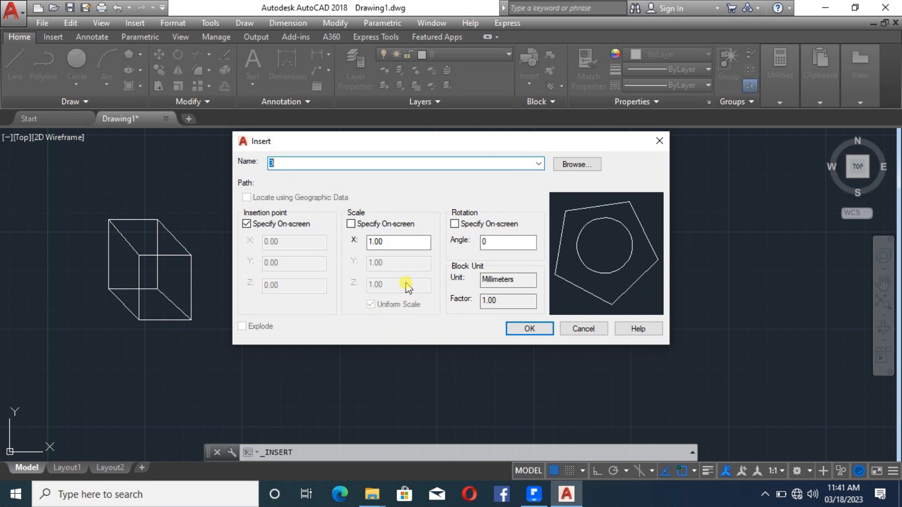
# Set the uniform scale to 2 and place block 3 in the empty area to the right of block 1.
pyautogui.click(373, 242)
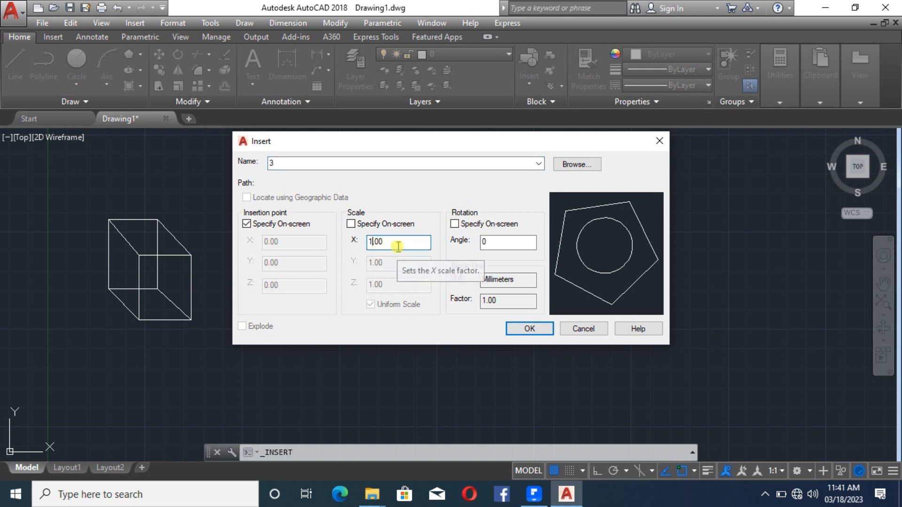
pyautogui.press('BackSpace')
pyautogui.write('2')
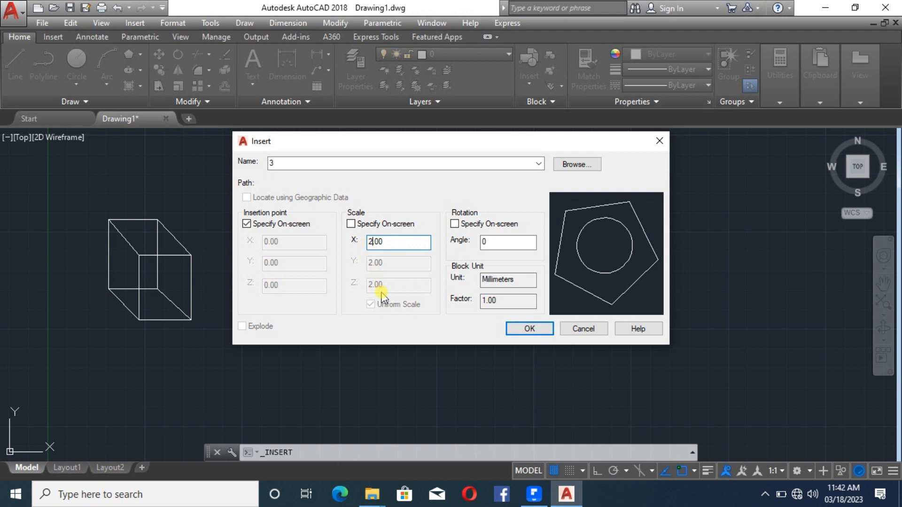
pyautogui.press('BackSpace')
pyautogui.write('3')
pyautogui.press('BackSpace')
pyautogui.write('2')
pyautogui.click(527, 328)
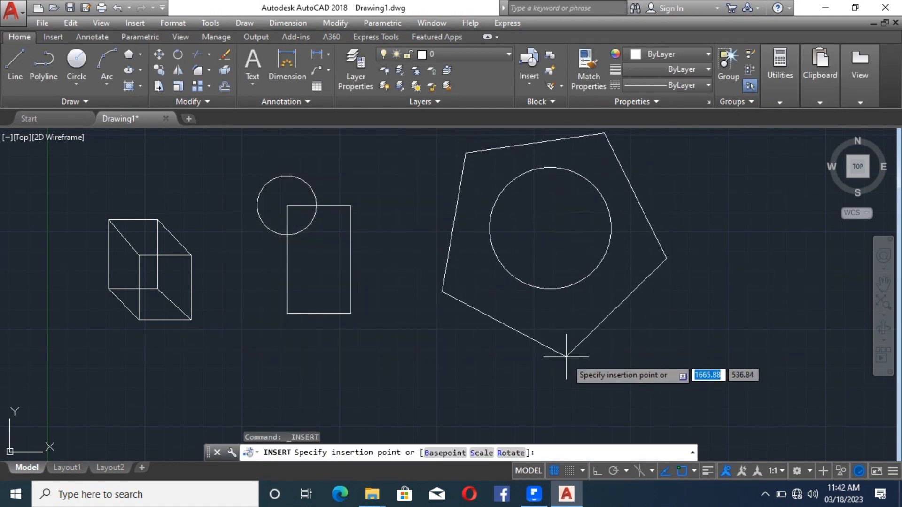
pyautogui.click(569, 356)
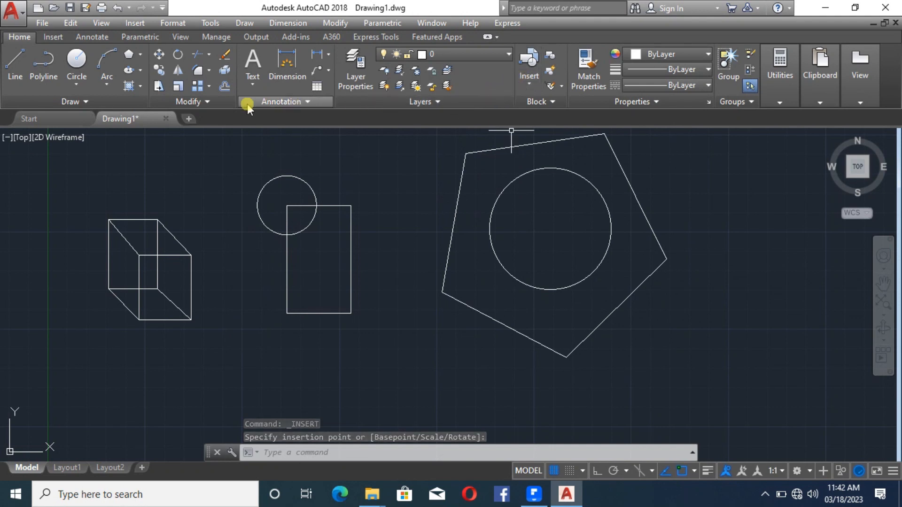
# Draw an 8-sided polygon inscribed in a circle of radius about 396 to the right of the pentagon block.
pyautogui.click(129, 55)
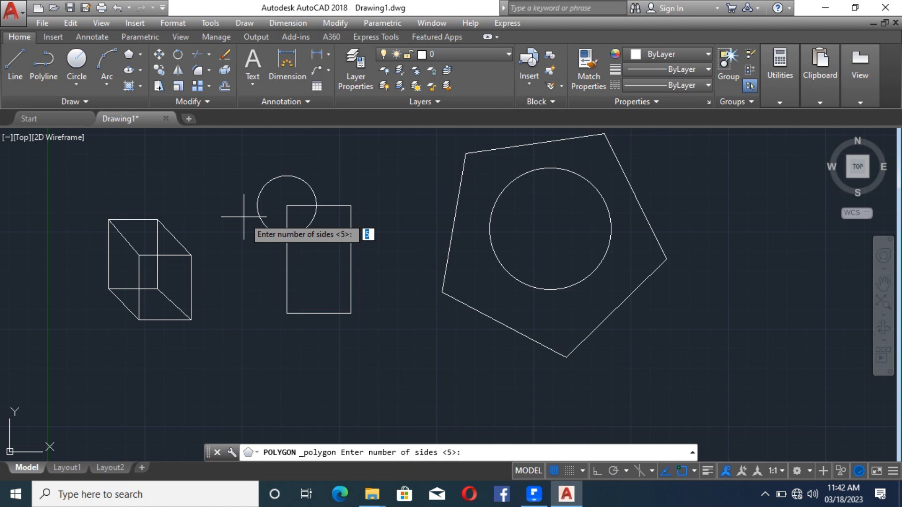
pyautogui.press('Return')
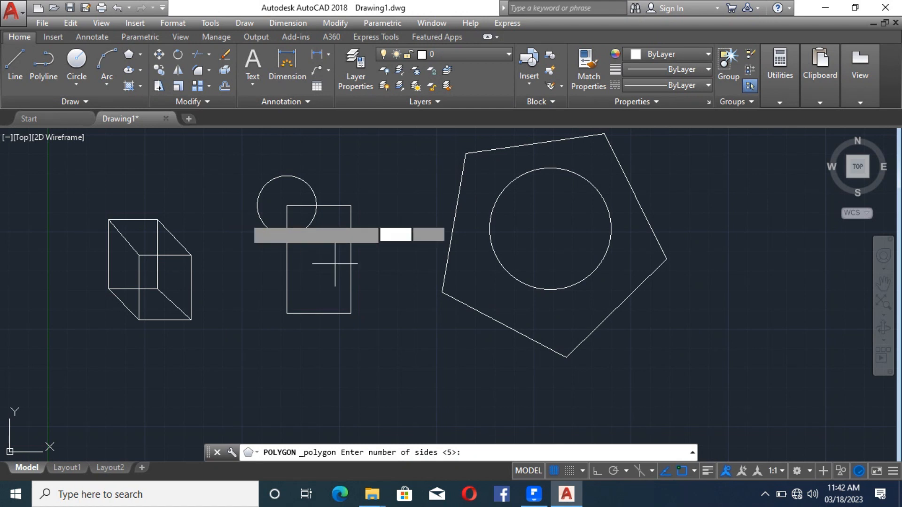
pyautogui.scroll(-4, 540, 246)
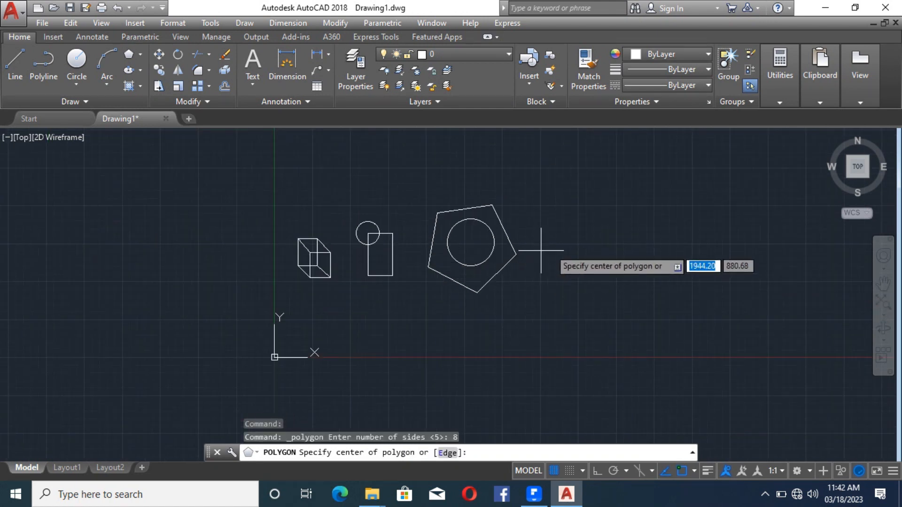
pyautogui.click(597, 247)
pyautogui.press('Return')
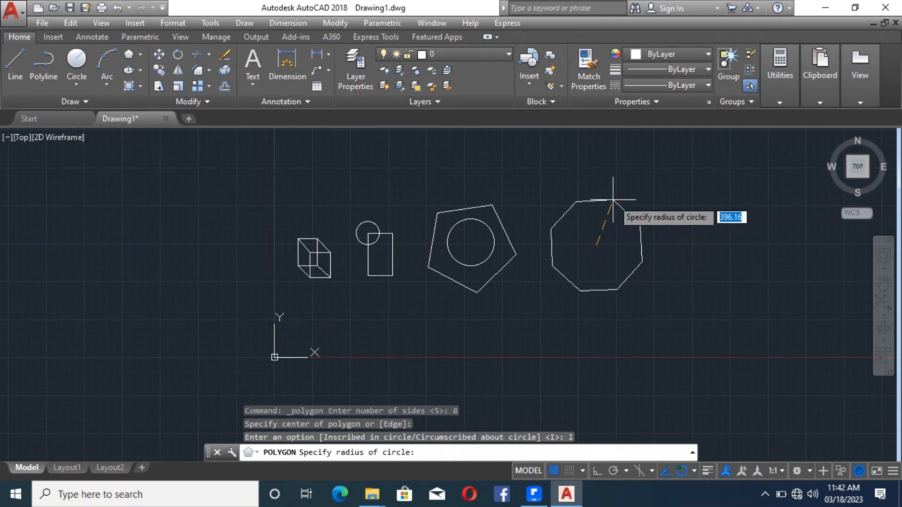
pyautogui.click(613, 199)
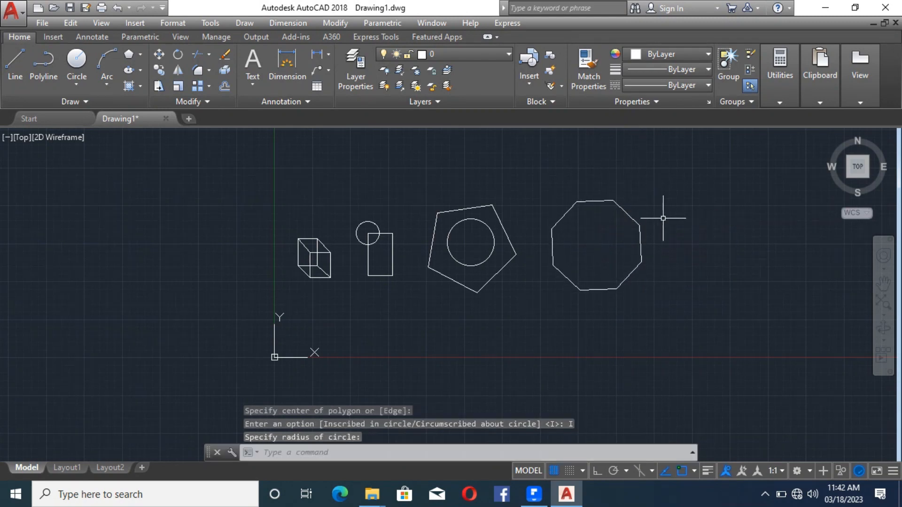
# Draw a smaller 8-sided polygon, inscribed in a circle, around the centre of the large octagon.
pyautogui.click(131, 55)
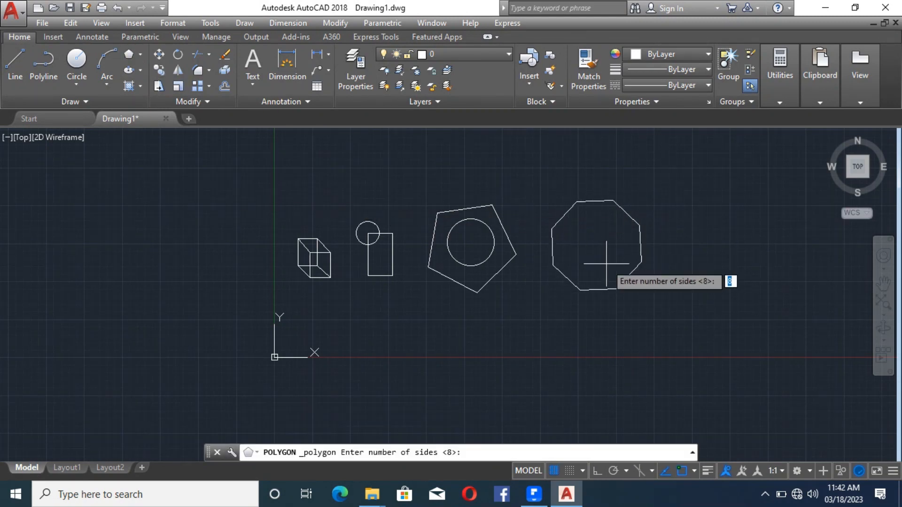
pyautogui.press('Return')
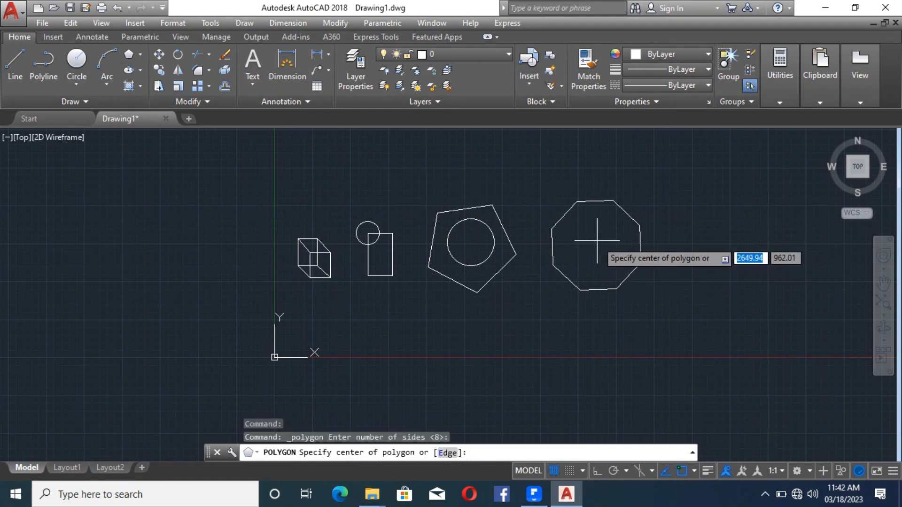
pyautogui.click(598, 240)
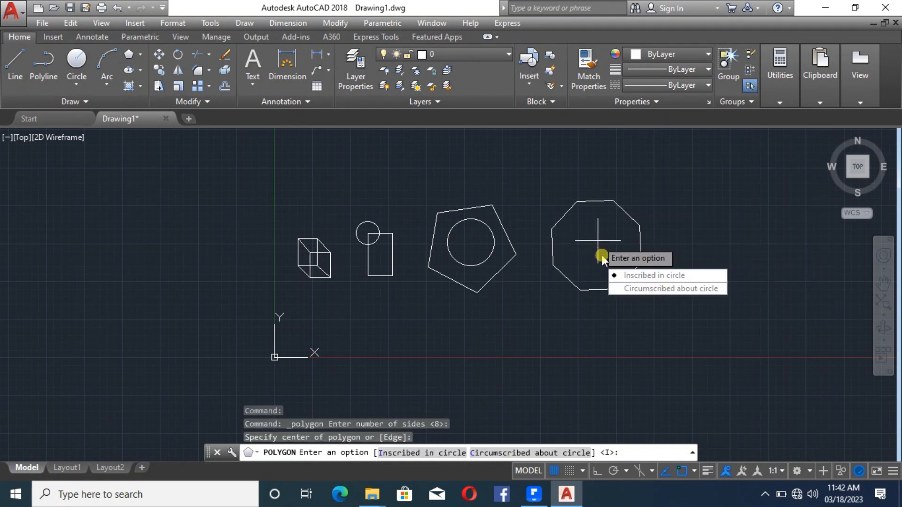
pyautogui.click(622, 277)
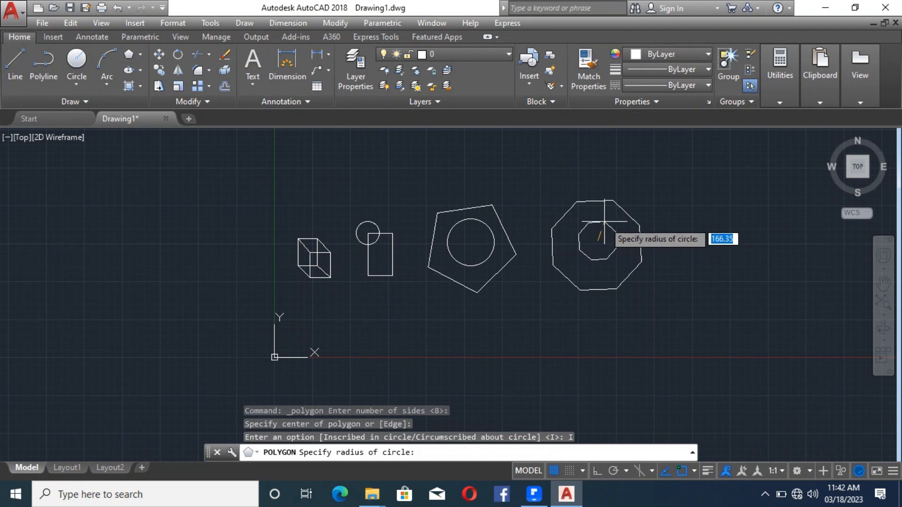
pyautogui.click(609, 217)
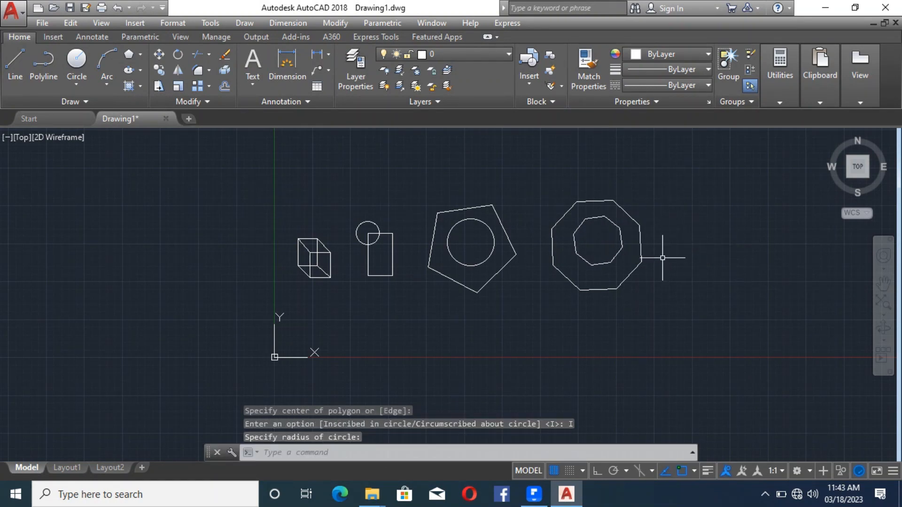
# Start a block definition named 4 with its base point at the lower right-hand vertex of the outer octagon.
pyautogui.click(550, 56)
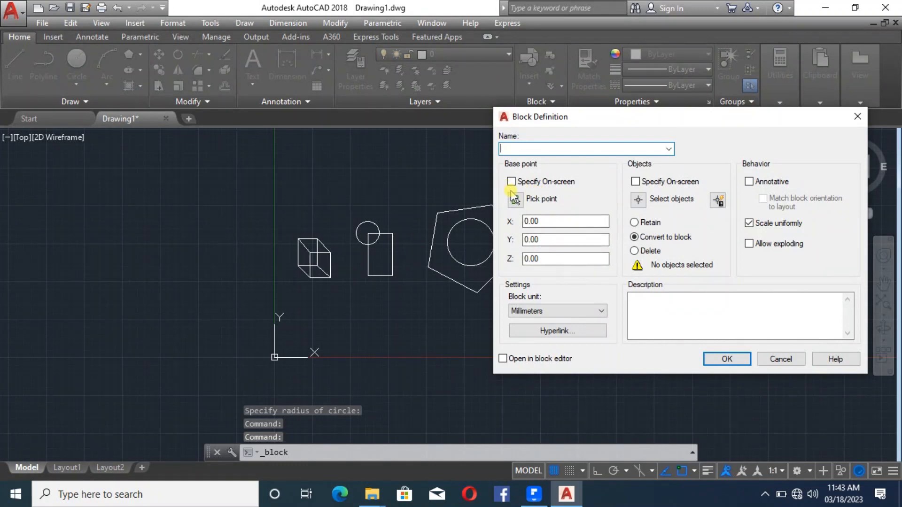
pyautogui.click(668, 149)
pyautogui.click(669, 150)
pyautogui.write('a')
pyautogui.click(516, 199)
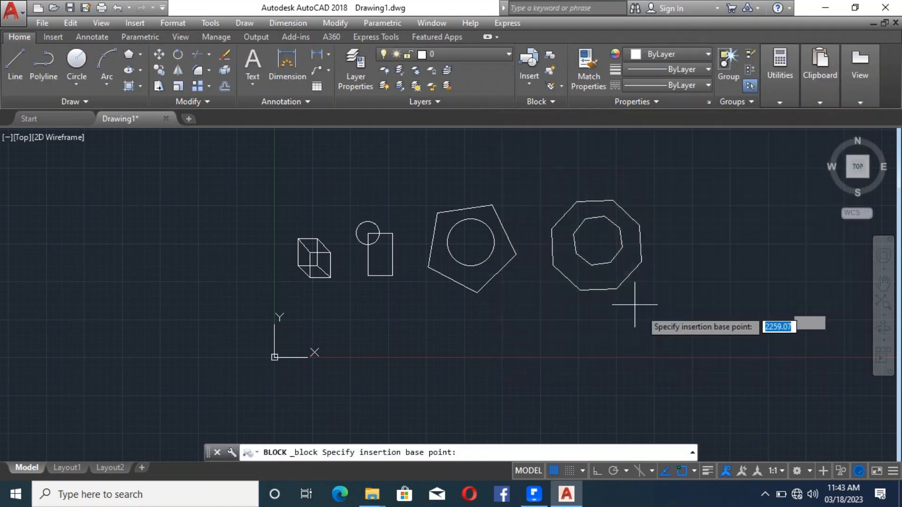
pyautogui.click(640, 258)
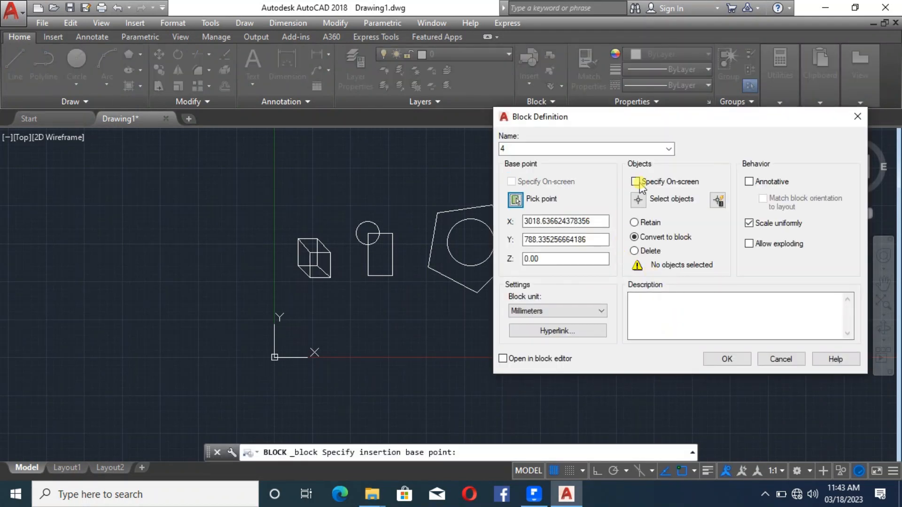
# Select both octagons as the objects for block 4.
pyautogui.click(638, 200)
pyautogui.click(669, 311)
pyautogui.click(613, 245)
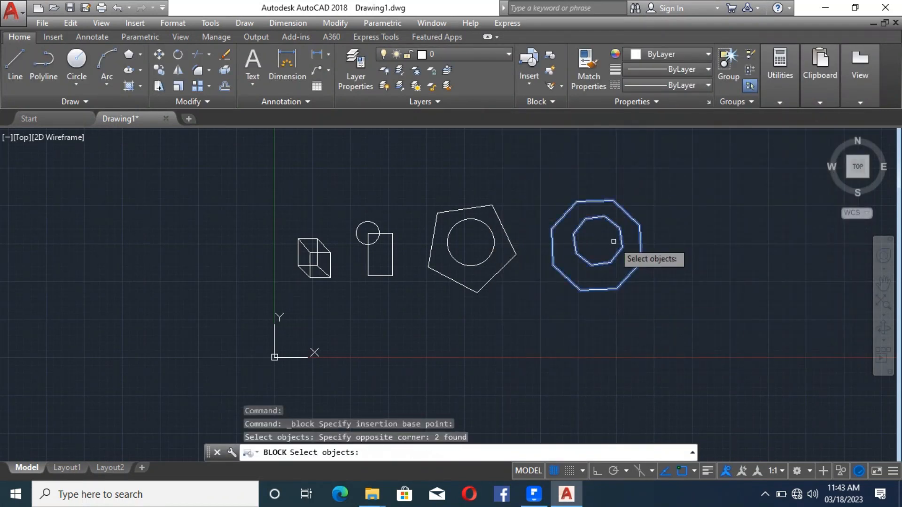
pyautogui.press('Return')
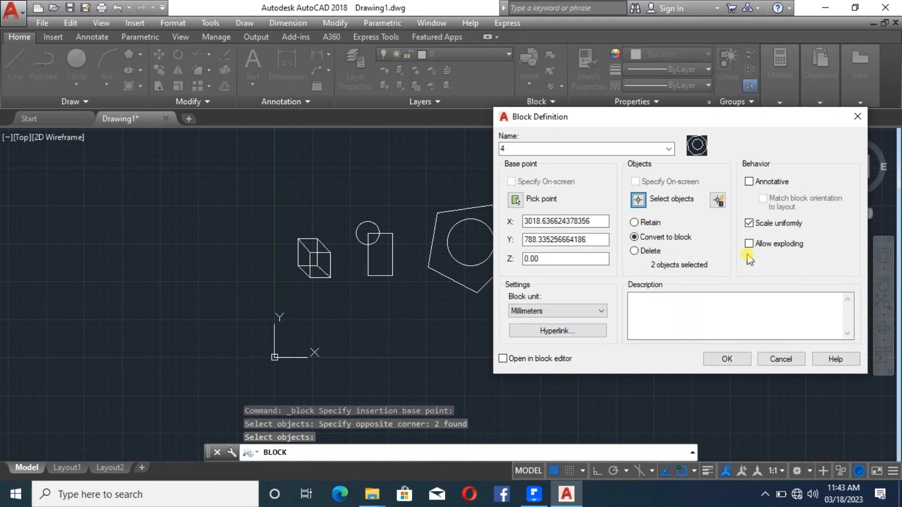
# Disable Scale uniformly, enable Allow exploding and create block 4.
pyautogui.click(749, 227)
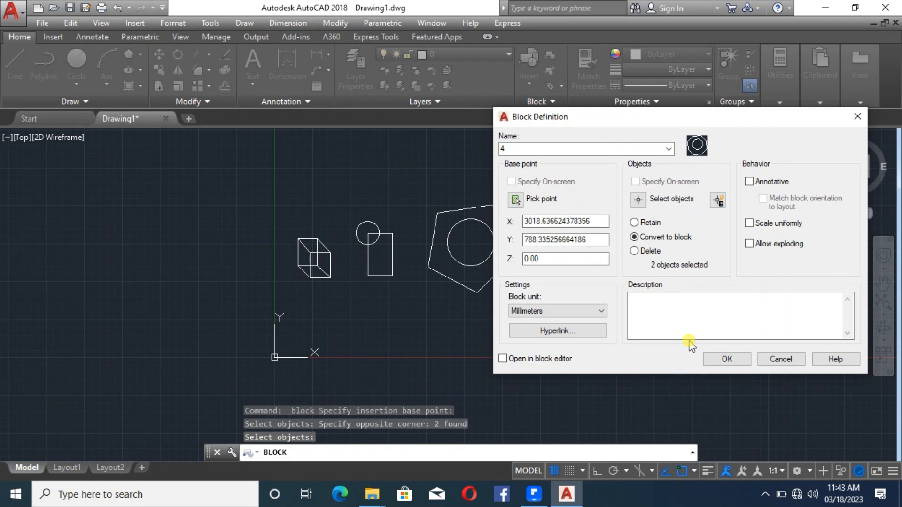
pyautogui.click(748, 244)
pyautogui.click(727, 358)
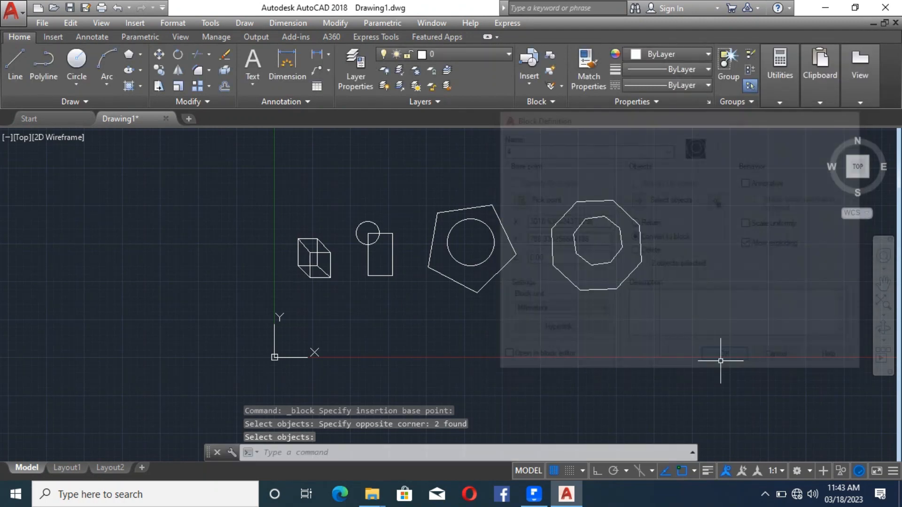
# Open the full Insert settings and choose block 4 as the block to insert.
pyautogui.click(529, 66)
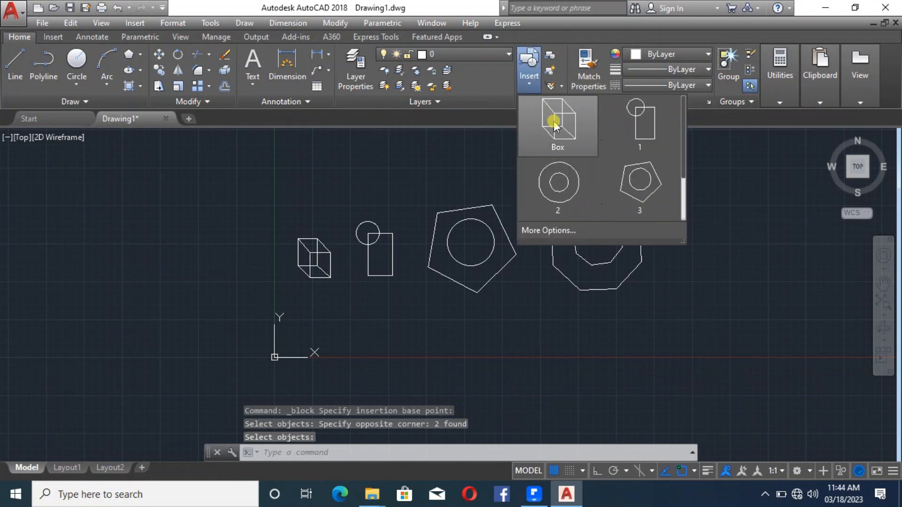
pyautogui.click(562, 229)
pyautogui.click(538, 163)
pyautogui.click(421, 201)
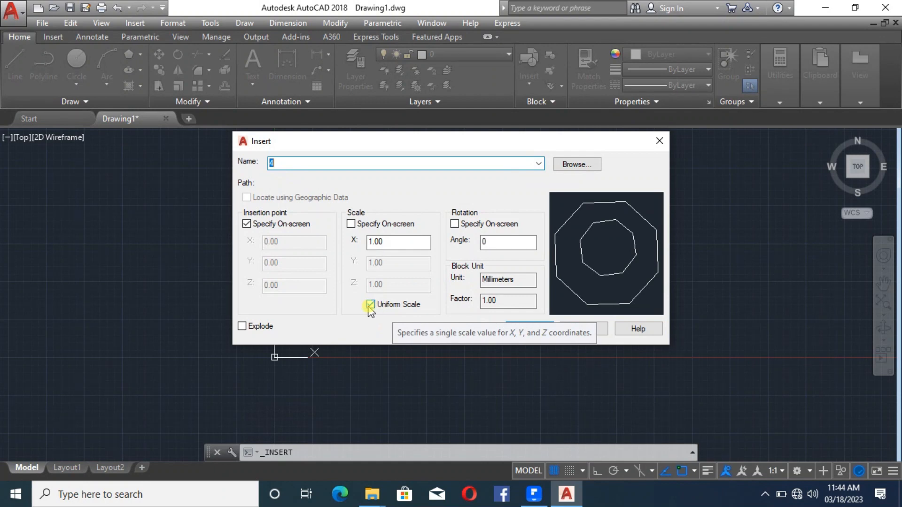
# Try a uniform scale of 2 for block 4 and set it back to 1.
pyautogui.click(373, 241)
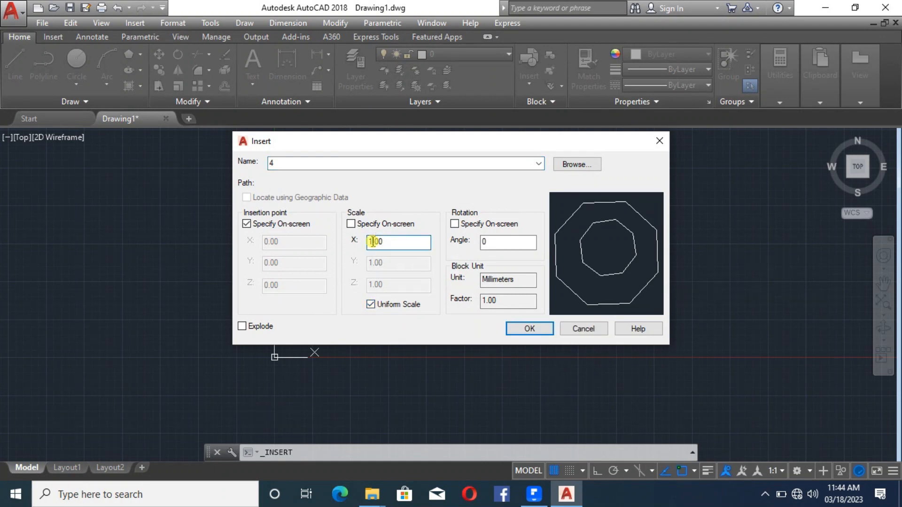
pyautogui.press('BackSpace')
pyautogui.write('2')
pyautogui.press('BackSpace')
pyautogui.write('1')
# Turn off Uniform Scale and set the X scale of block 4 to 2.
pyautogui.click(371, 307)
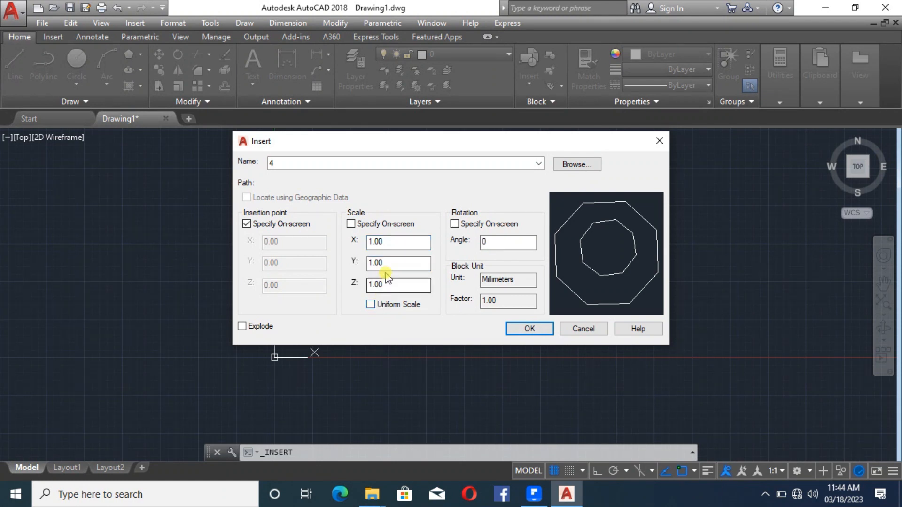
pyautogui.click(372, 242)
pyautogui.press('BackSpace')
pyautogui.write('2')
pyautogui.moveTo(454, 141)
pyautogui.mouseDown()
pyautogui.moveTo(328, 157)
pyautogui.moveTo(320, 140)
pyautogui.mouseUp()
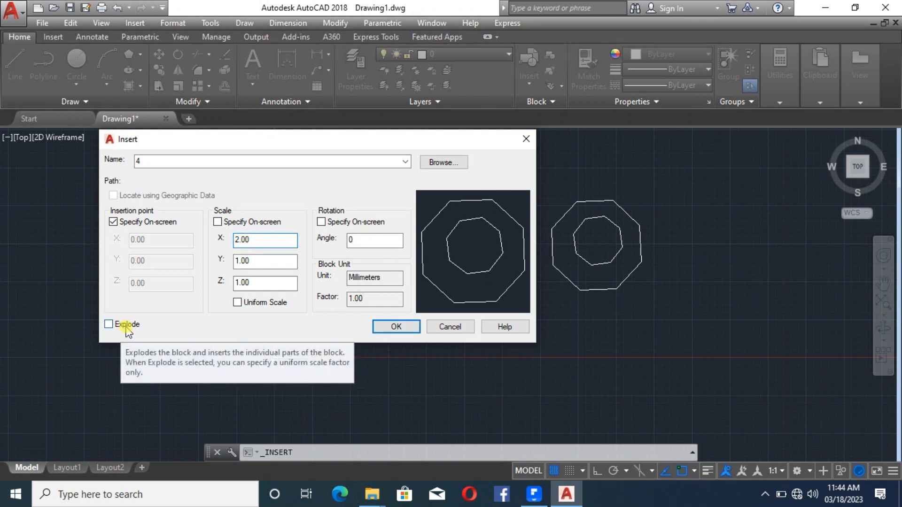
# Place the stretched copy of block 4 to the right of the original octagons.
pyautogui.click(396, 327)
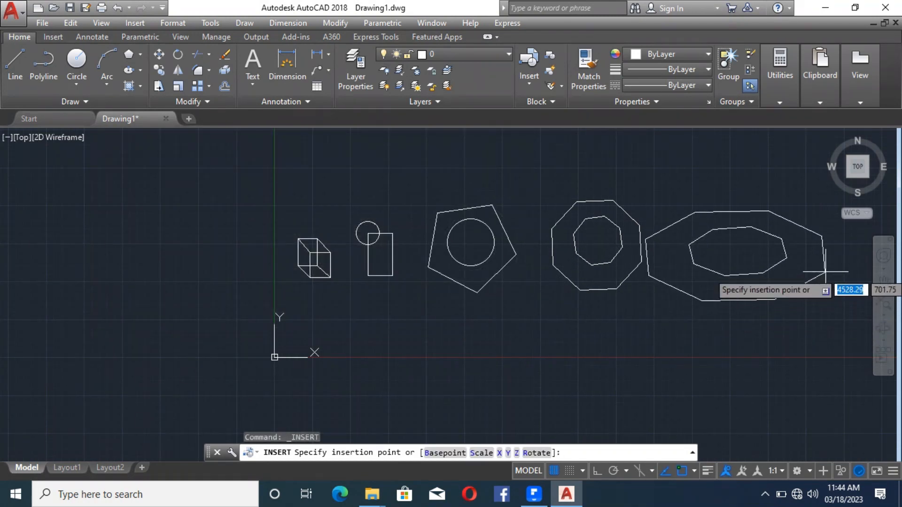
pyautogui.click(831, 263)
pyautogui.scroll(-2, 655, 282)
pyautogui.scroll(3, 761, 282)
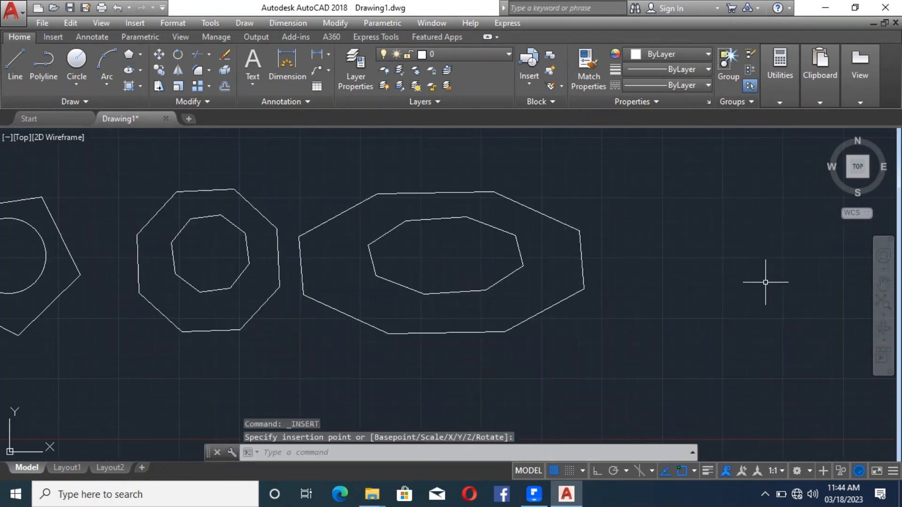
pyautogui.scroll(-2, 736, 288)
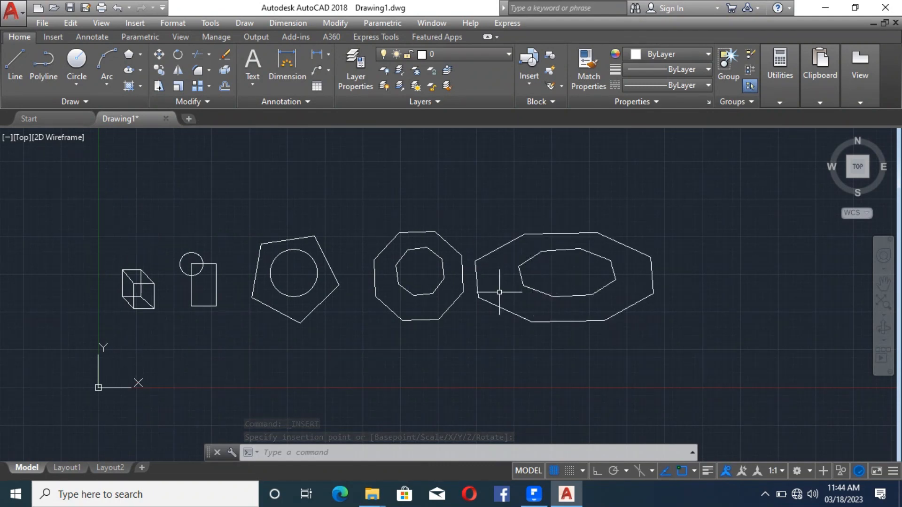
pyautogui.click(545, 102)
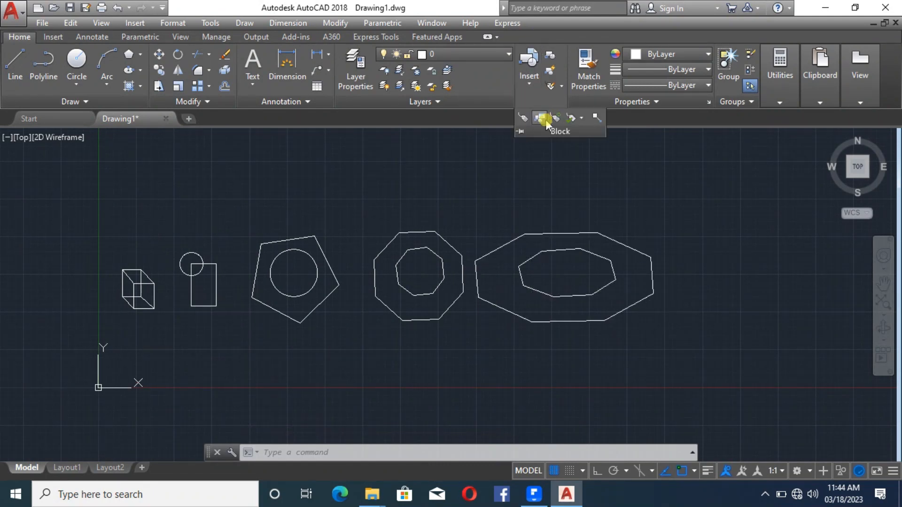
pyautogui.click(534, 82)
pyautogui.click(474, 157)
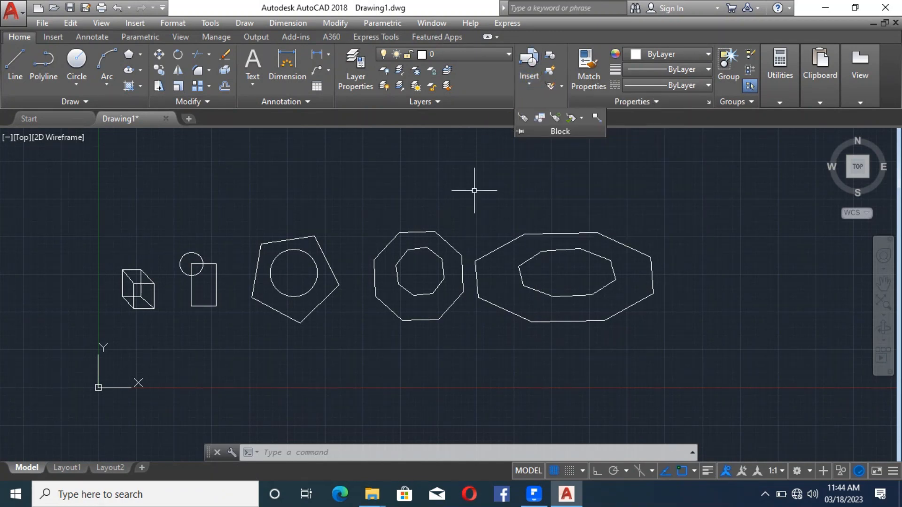
# Start another insertion of block 4 and set its X scale to 2 and Z scale to 3.
pyautogui.write('I')
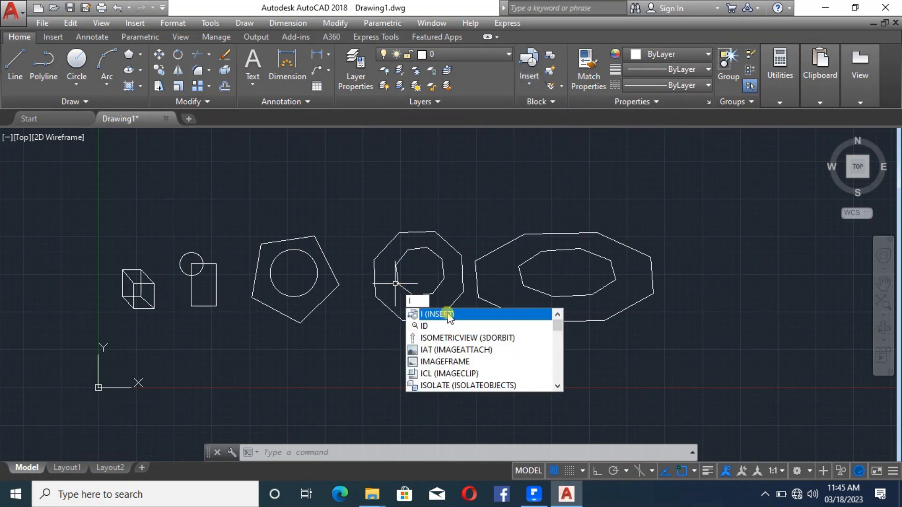
pyautogui.press('Return')
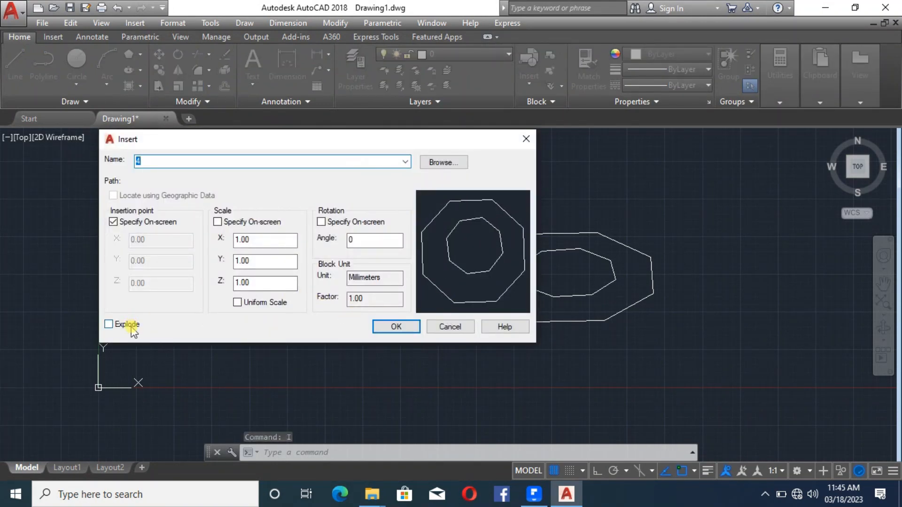
pyautogui.click(241, 241)
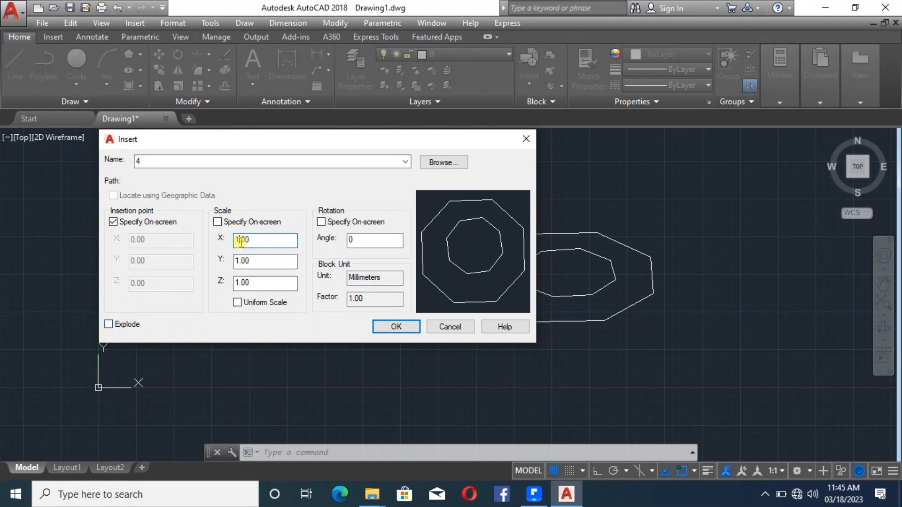
pyautogui.write('2')
pyautogui.click(239, 282)
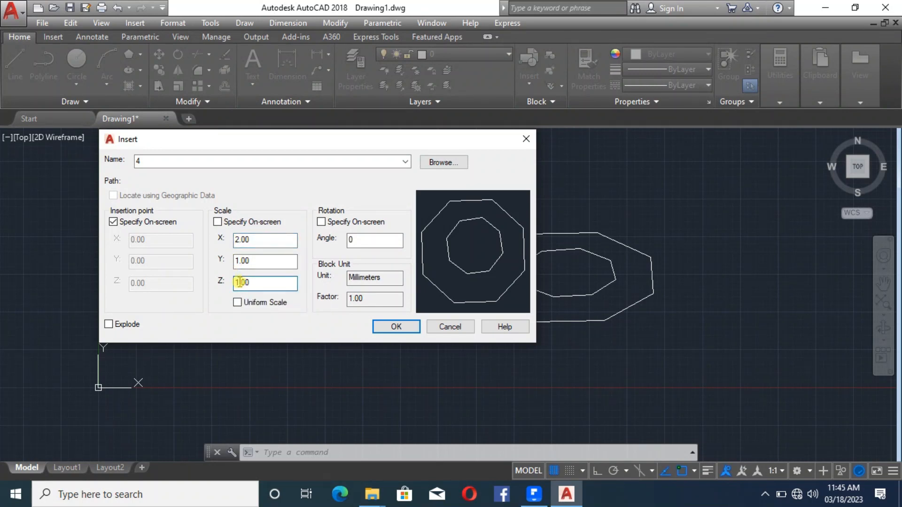
pyautogui.write('3')
# Enable Explode for the inserted block 4 and set its uniform scale to 1.
pyautogui.click(124, 325)
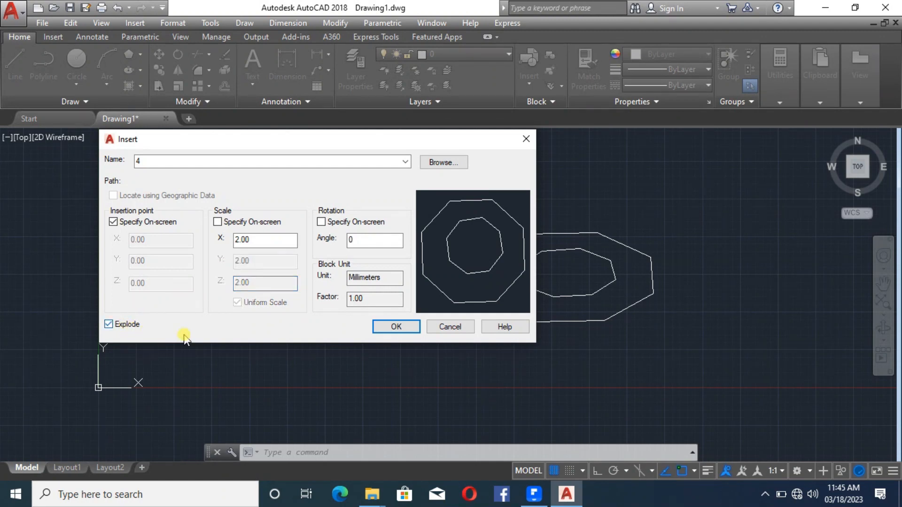
pyautogui.click(240, 239)
pyautogui.press('BackSpace')
pyautogui.write('1')
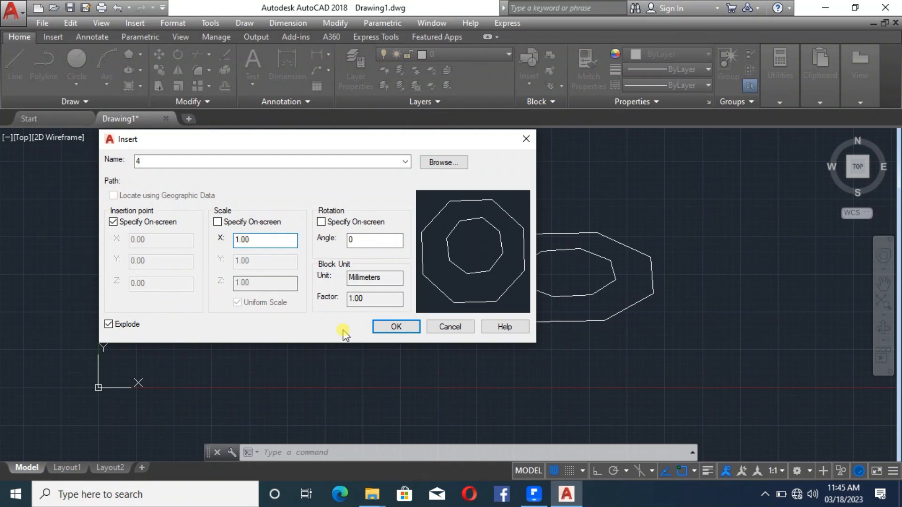
# Place the exploded copy of block 4 to the right of the stretched octagons.
pyautogui.click(396, 326)
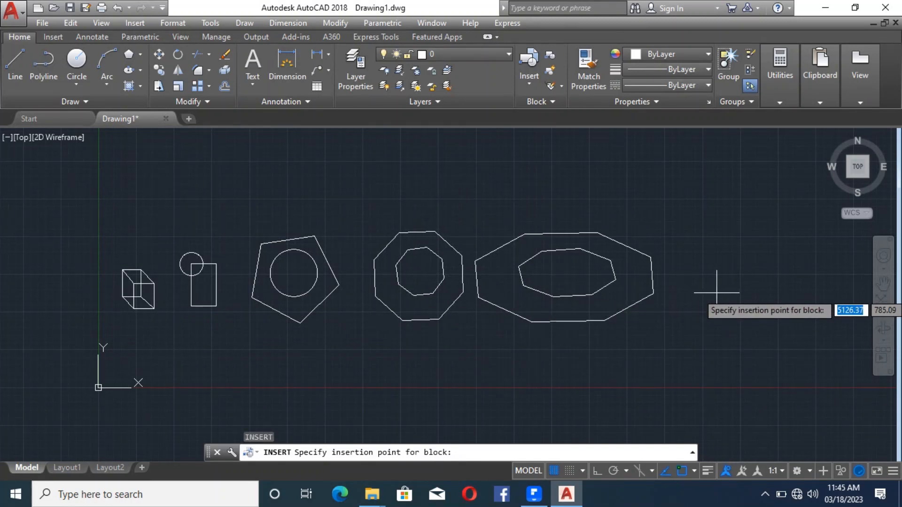
pyautogui.scroll(-3, 459, 243)
pyautogui.scroll(1, 479, 256)
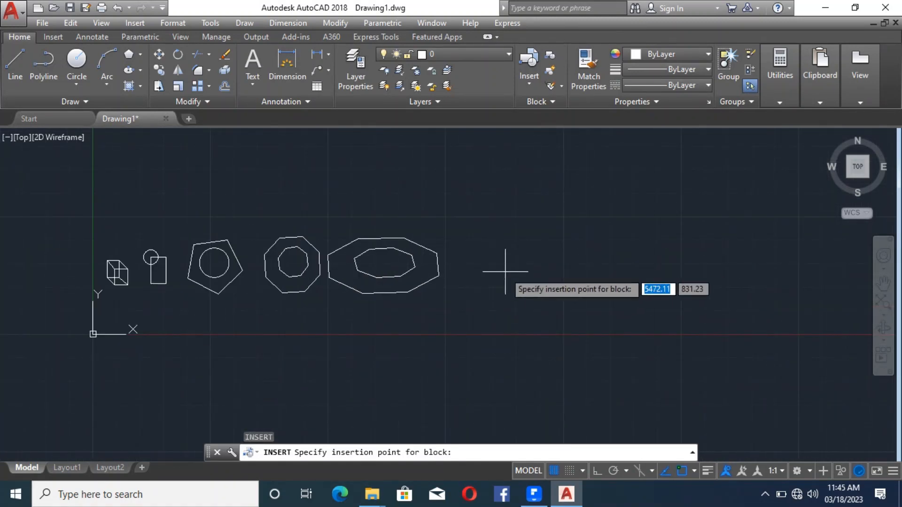
pyautogui.click(500, 269)
pyautogui.scroll(4, 482, 264)
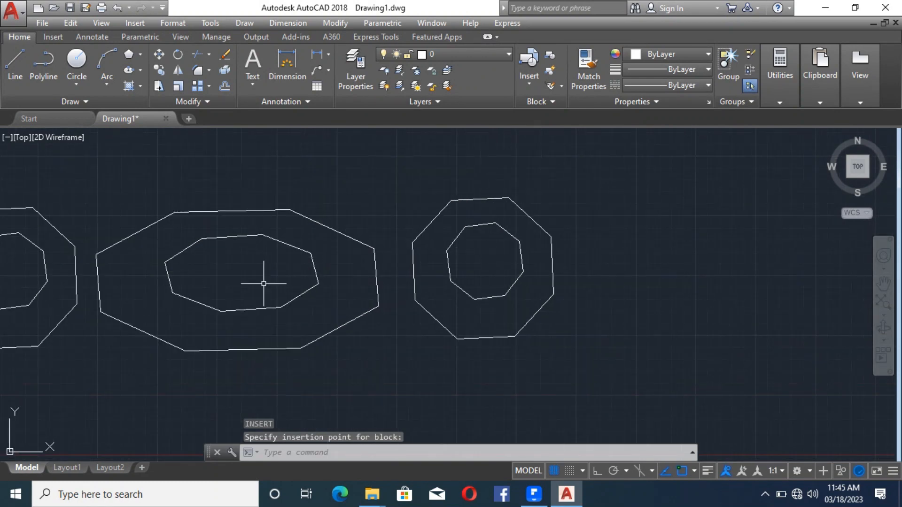
pyautogui.scroll(-4, 329, 282)
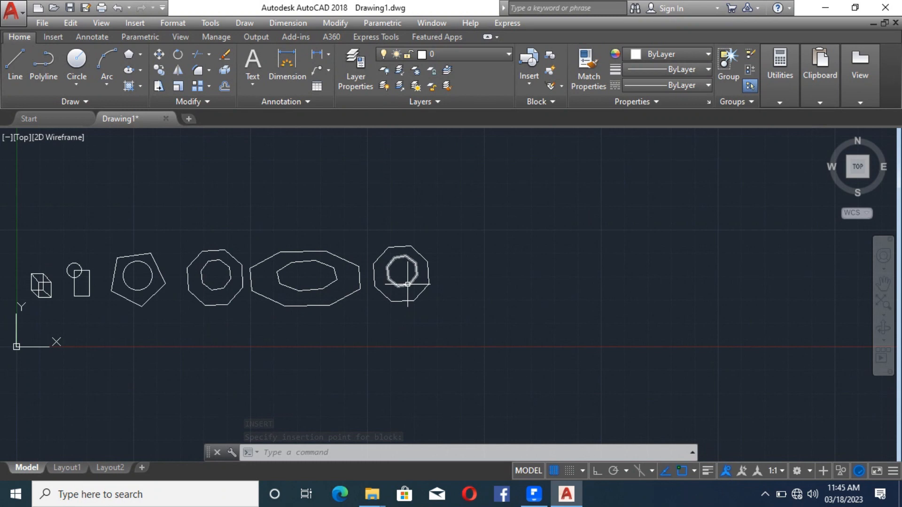
pyautogui.moveTo(407, 284)
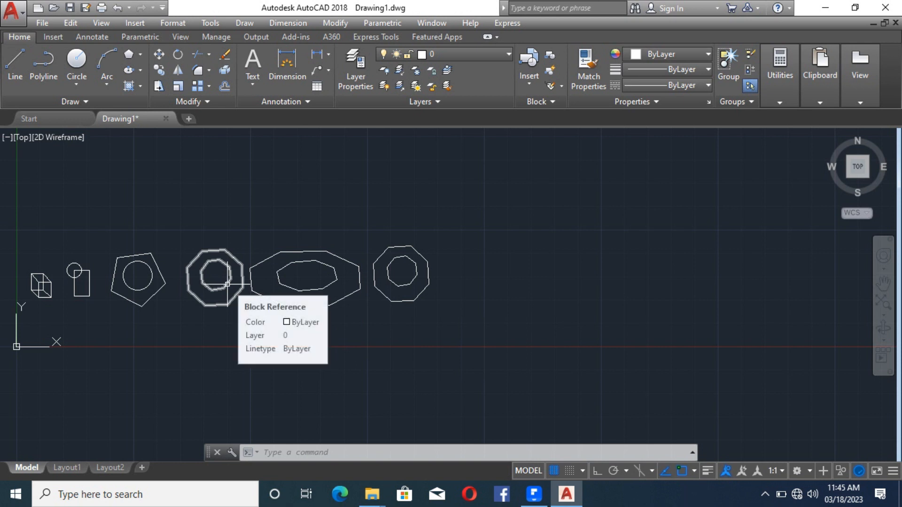
# Explode the original block 4, the octagon pair beside the pentagon.
pyautogui.scroll(-2, 306, 275)
pyautogui.scroll(3, 258, 278)
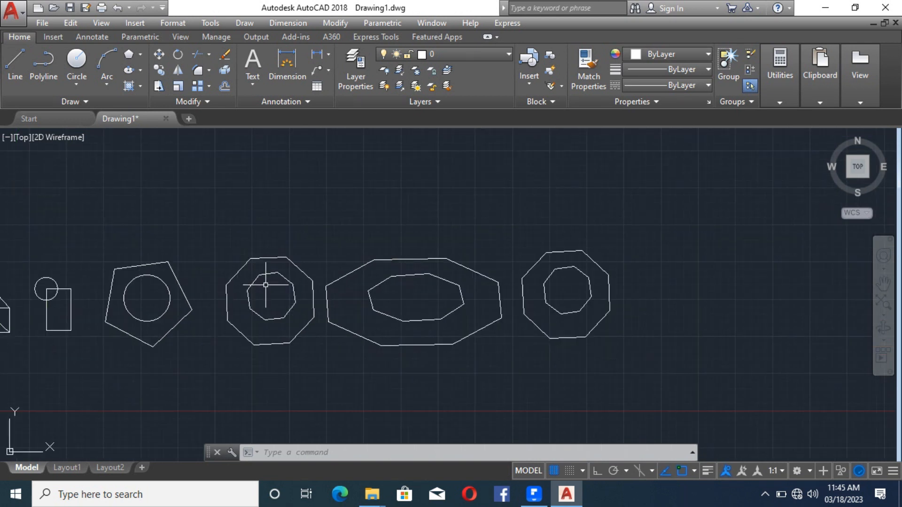
pyautogui.write('x')
pyautogui.press('Return')
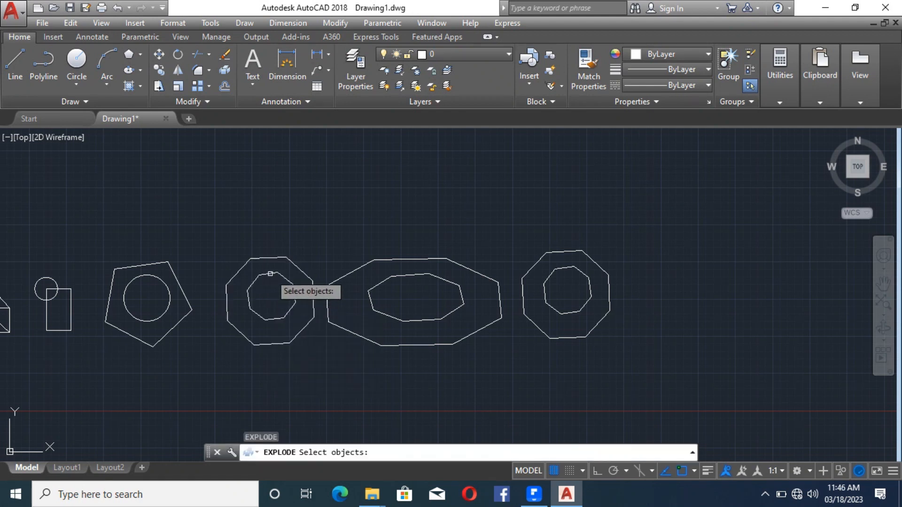
pyautogui.click(270, 274)
pyautogui.press('Return')
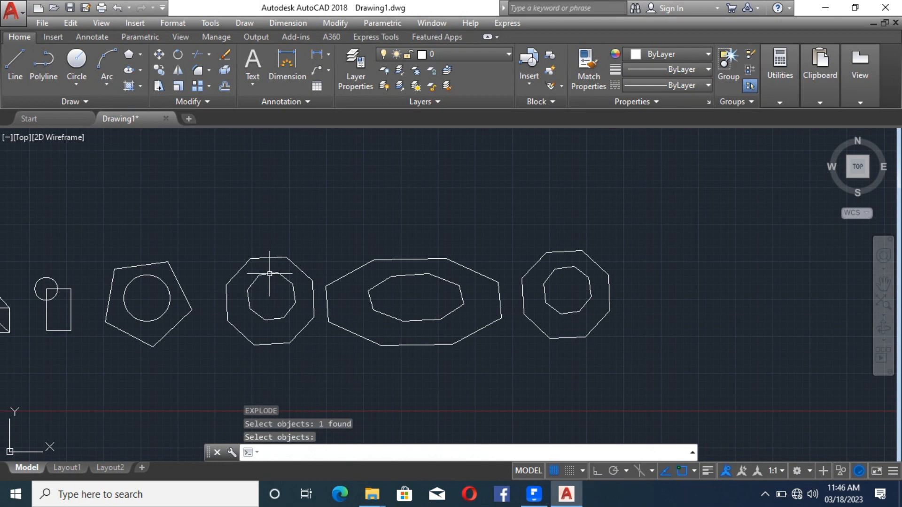
pyautogui.moveTo(283, 276)
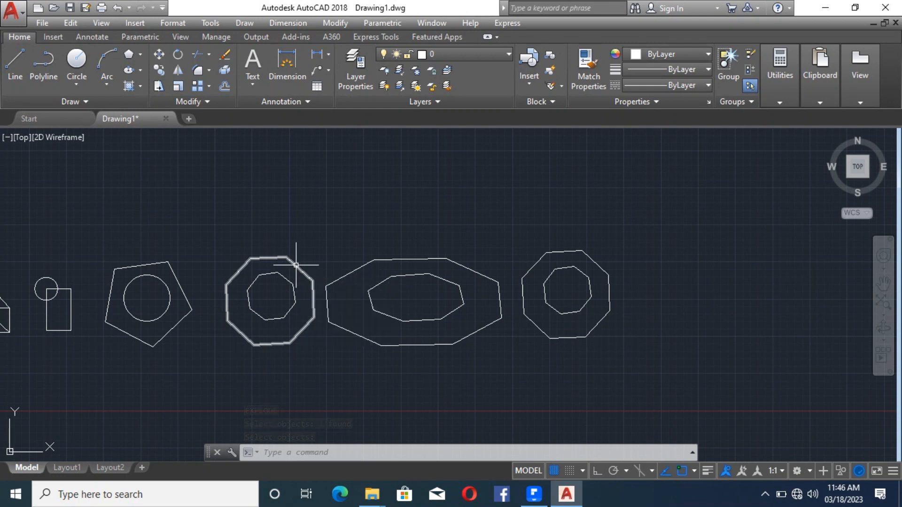
# Explode the wireframe box block near the origin into separate objects.
pyautogui.scroll(-4, 471, 304)
pyautogui.scroll(4, 239, 304)
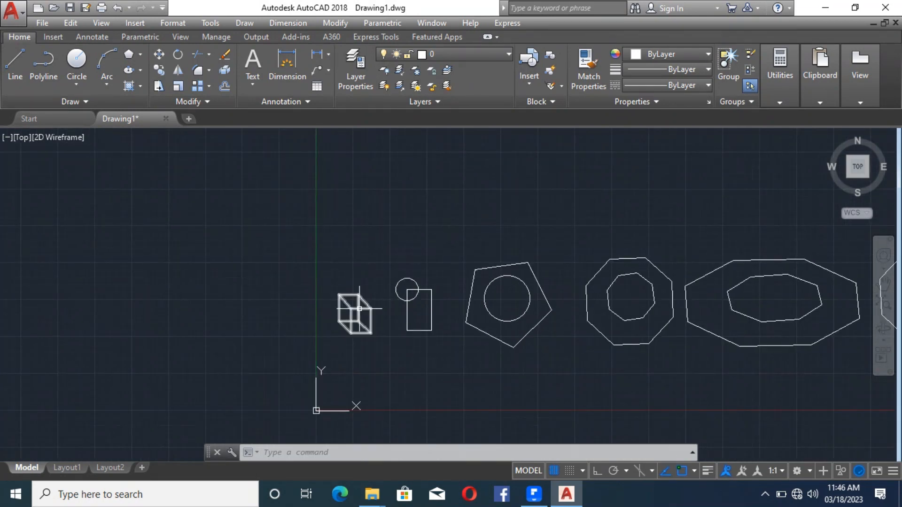
pyautogui.moveTo(360, 309)
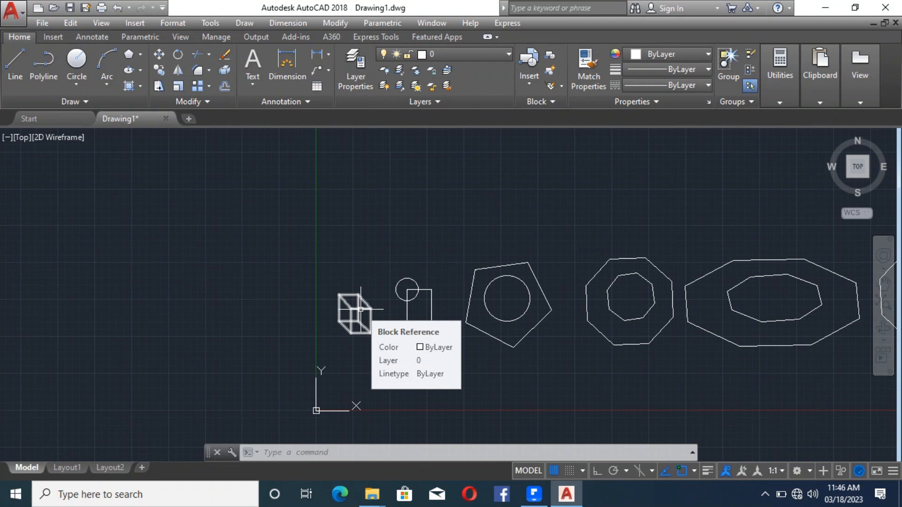
pyautogui.scroll(4, 360, 309)
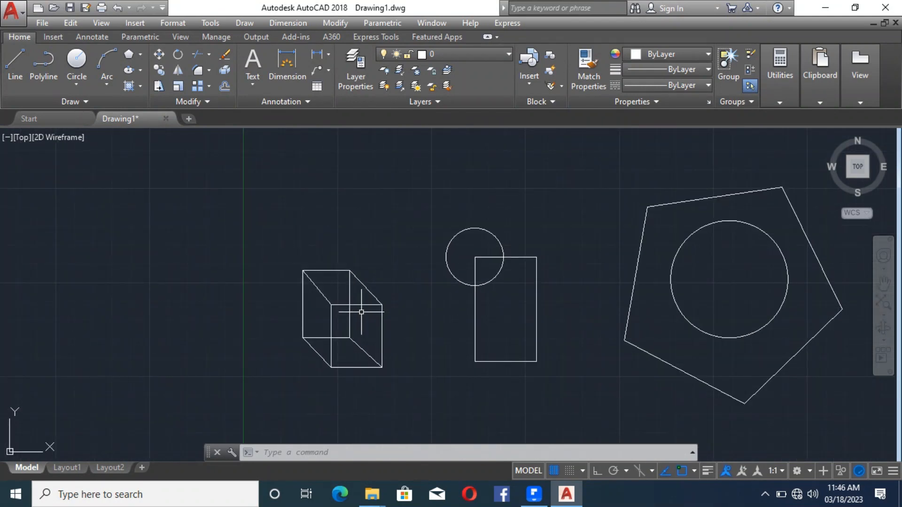
pyautogui.write('X')
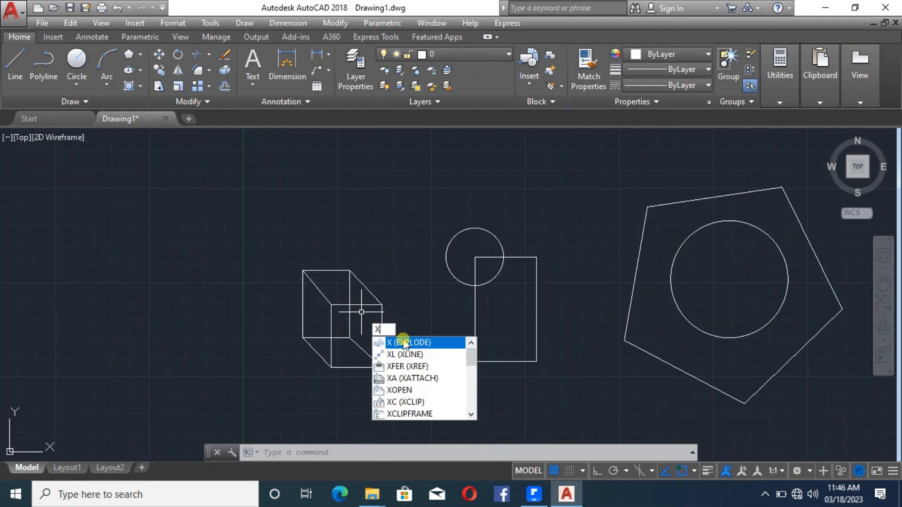
pyautogui.click(405, 343)
pyautogui.click(375, 297)
pyautogui.click(370, 303)
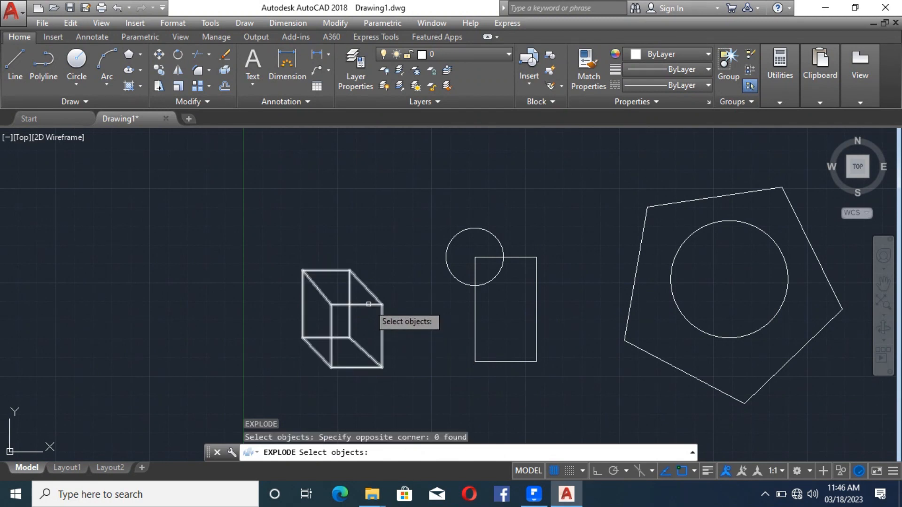
pyautogui.click(370, 304)
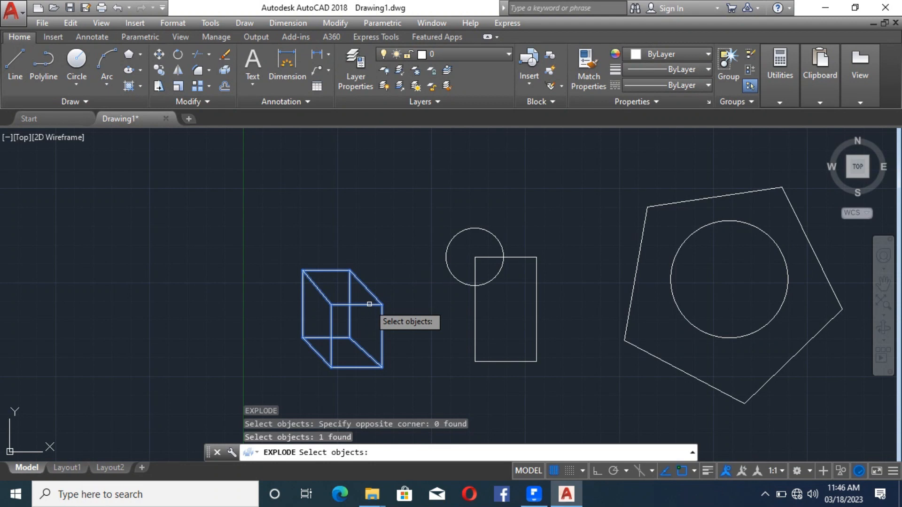
pyautogui.press('Return')
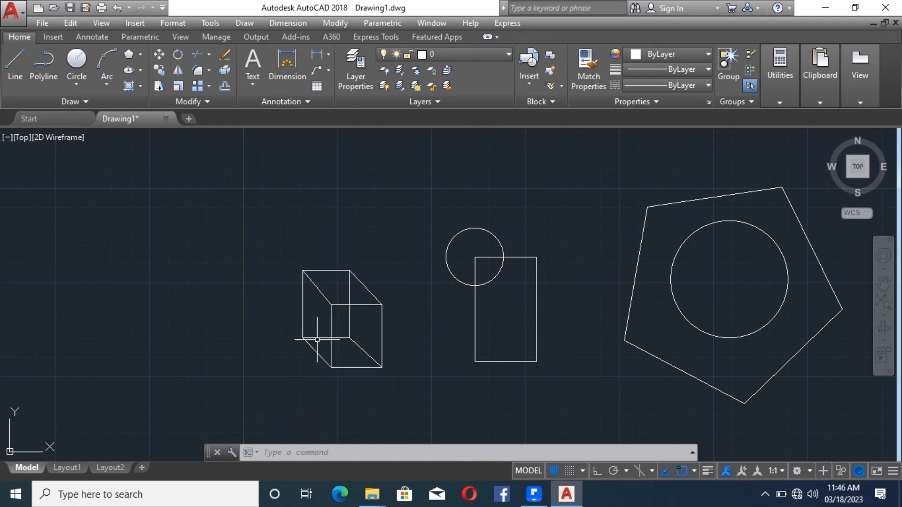
# Delete the stretched copy of block 4 and the exploded octagon pair to its right.
pyautogui.scroll(-5, 191, 252)
pyautogui.scroll(2, 318, 268)
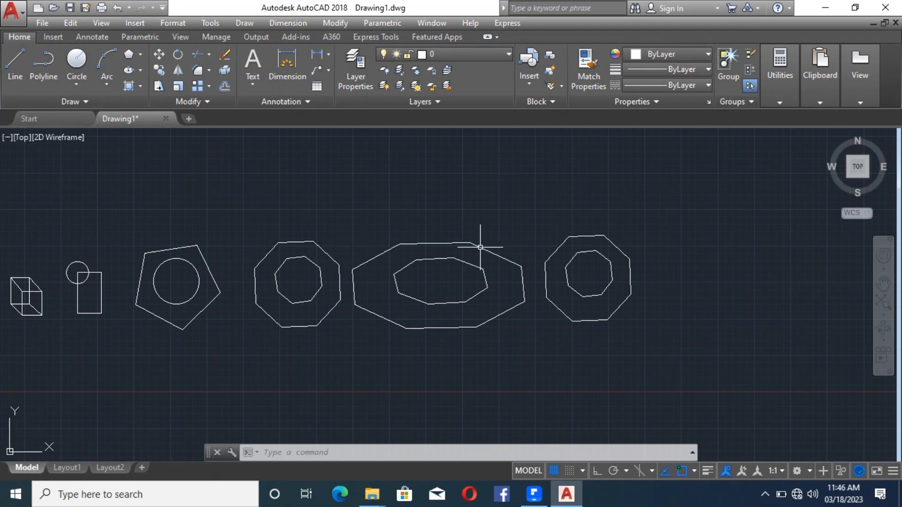
pyautogui.scroll(-2, 505, 249)
pyautogui.scroll(2, 579, 249)
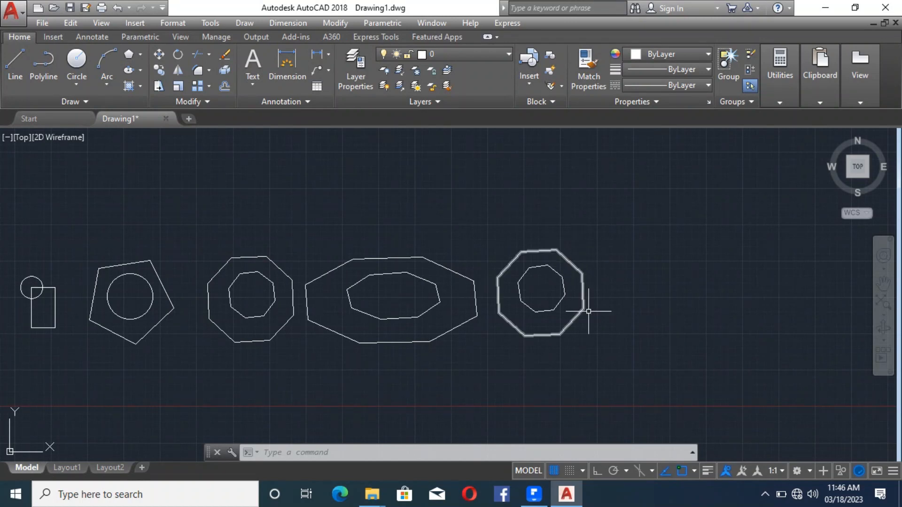
pyautogui.click(627, 333)
pyautogui.click(396, 286)
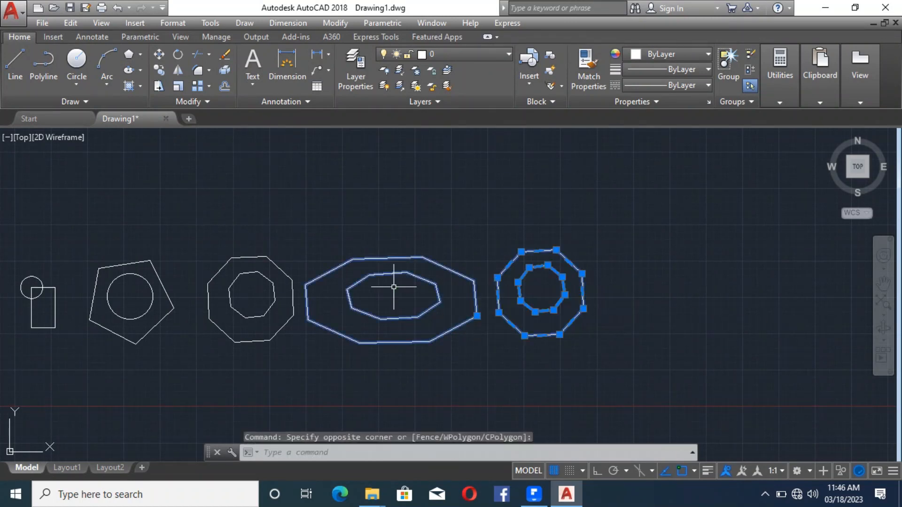
pyautogui.press('Delete')
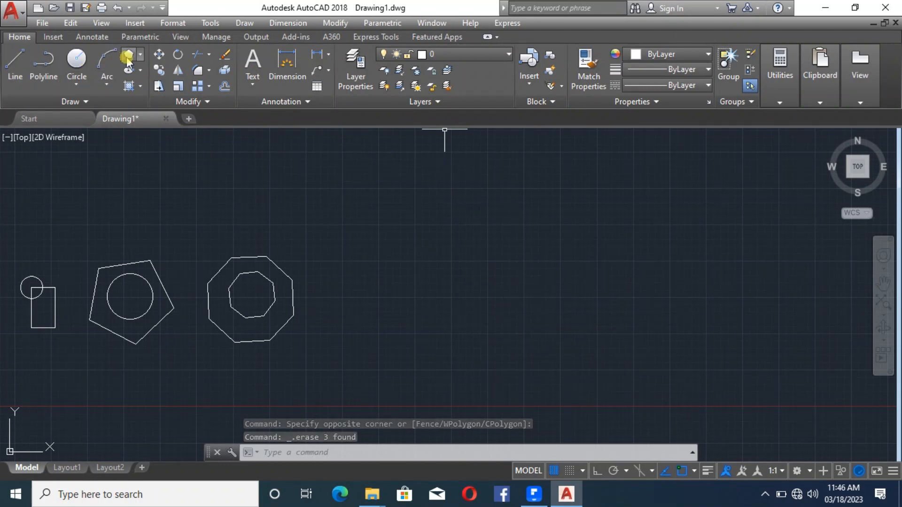
# Draw a three-point C-shaped arc, open to the right, above and to the right of the remaining octagons.
pyautogui.click(107, 59)
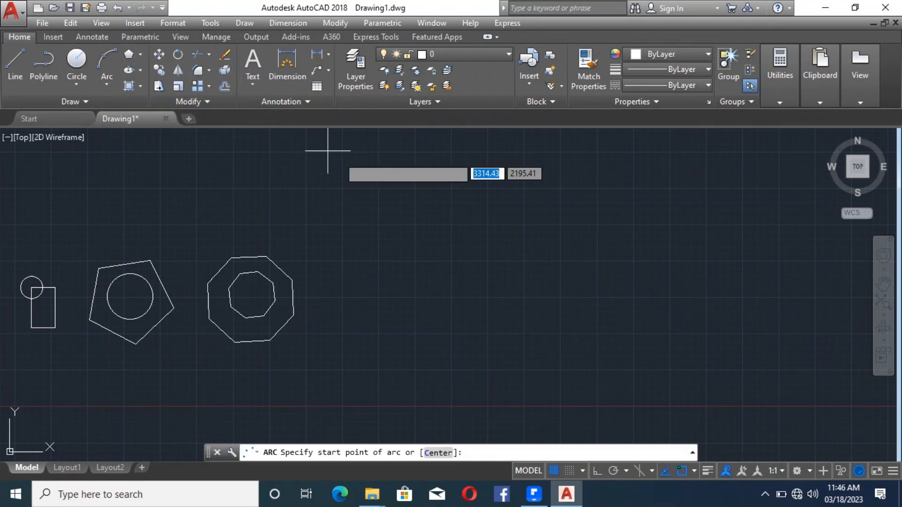
pyautogui.click(434, 170)
pyautogui.click(372, 198)
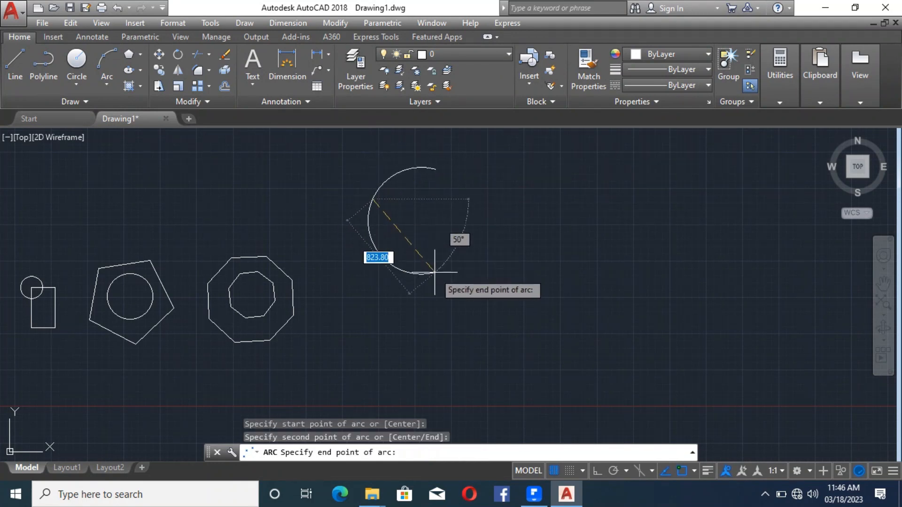
pyautogui.click(440, 272)
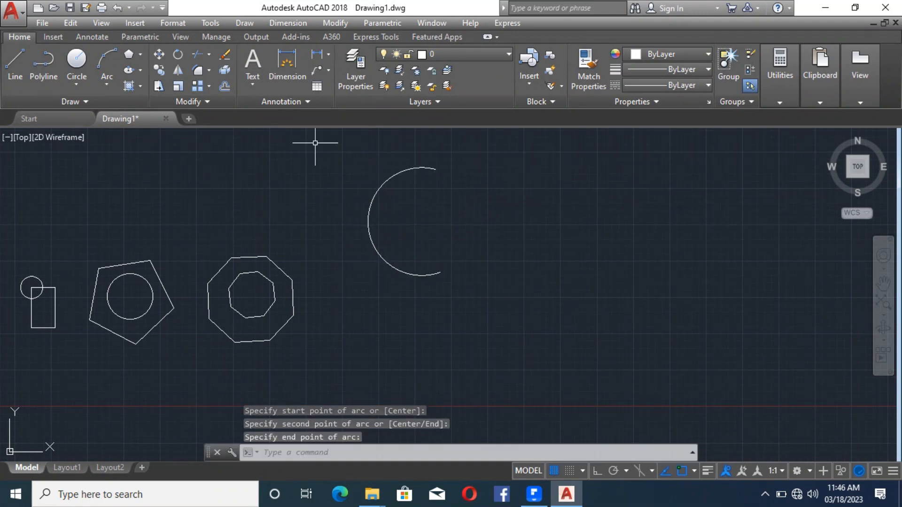
# Draw a circle centred on the upper endpoint of the arc, with a radius about half that of the arc.
pyautogui.click(128, 55)
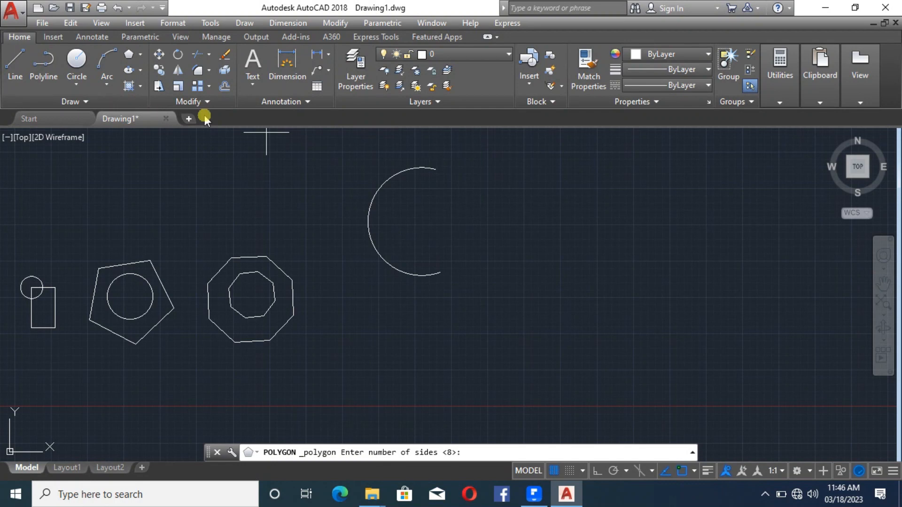
pyautogui.click(93, 63)
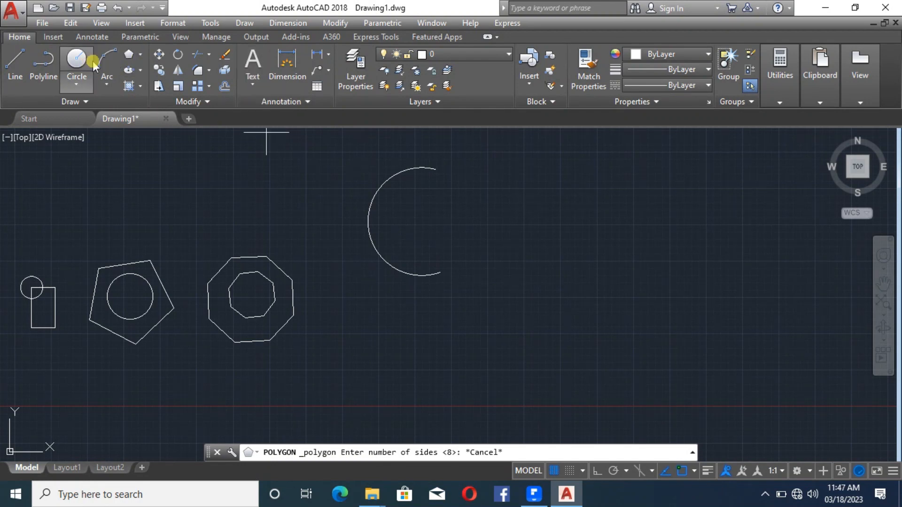
pyautogui.click(436, 169)
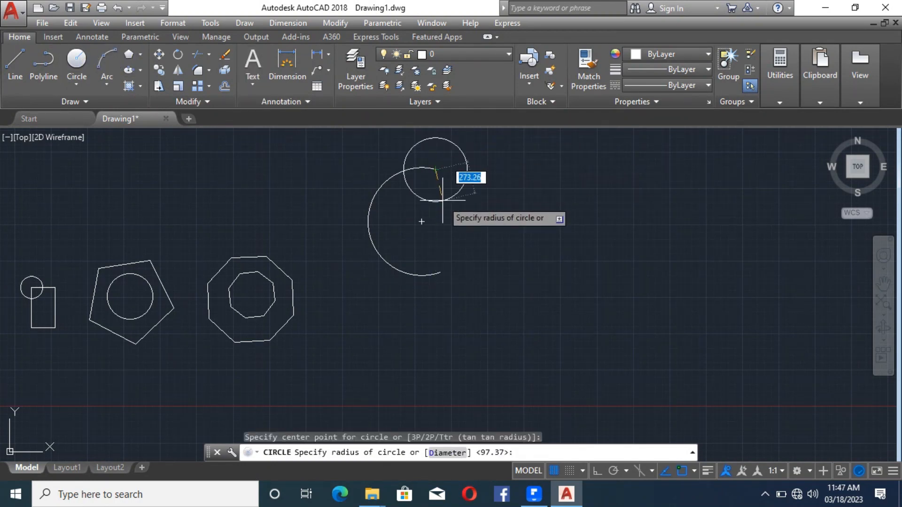
pyautogui.click(441, 197)
pyautogui.press('Return')
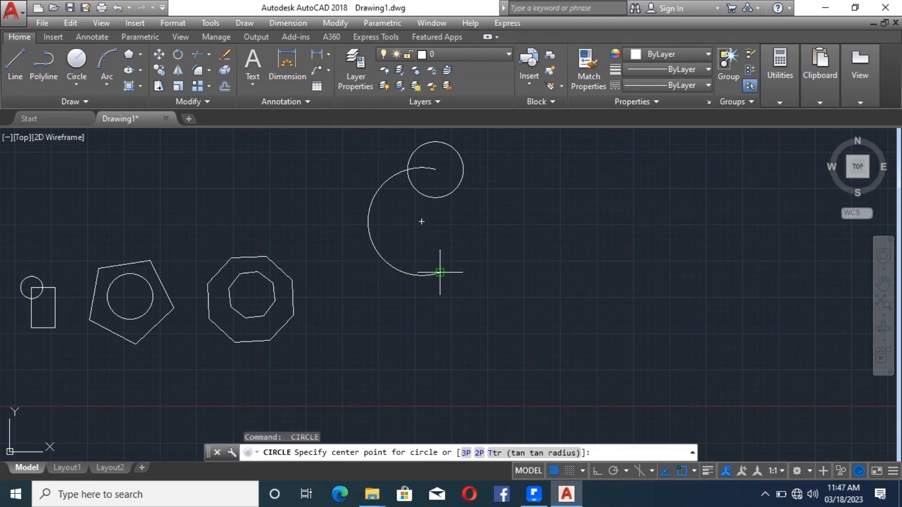
pyautogui.press('Escape')
# Copy the circle from the arc's upper endpoint to its lower endpoint, using the circle's centre as base point.
pyautogui.click(451, 225)
pyautogui.click(432, 187)
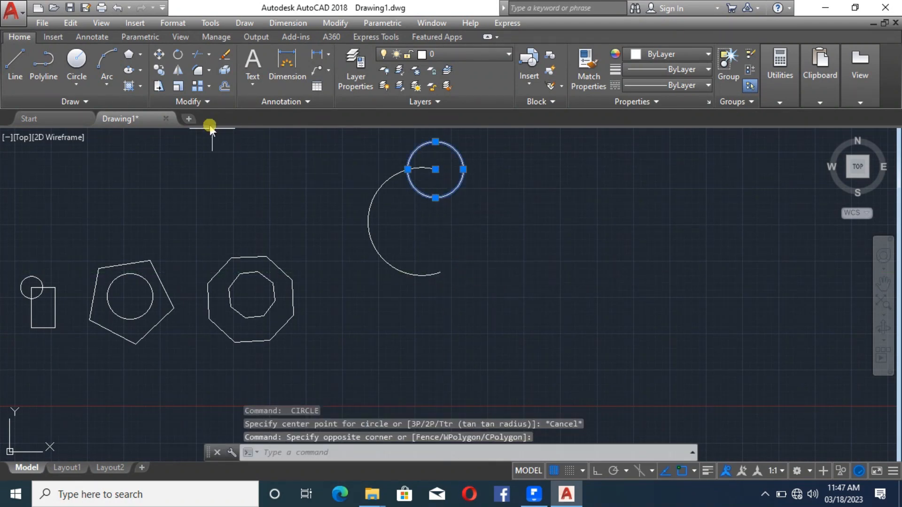
pyautogui.click(159, 70)
pyautogui.click(435, 169)
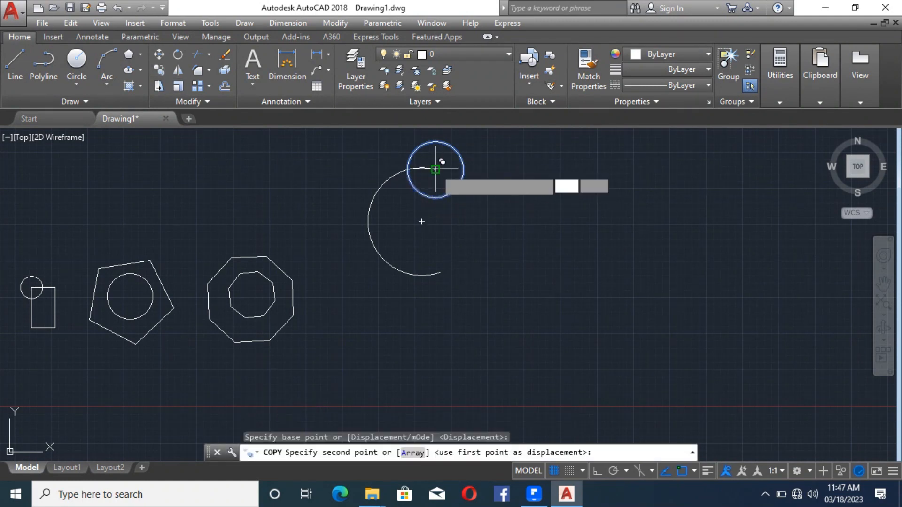
pyautogui.click(444, 268)
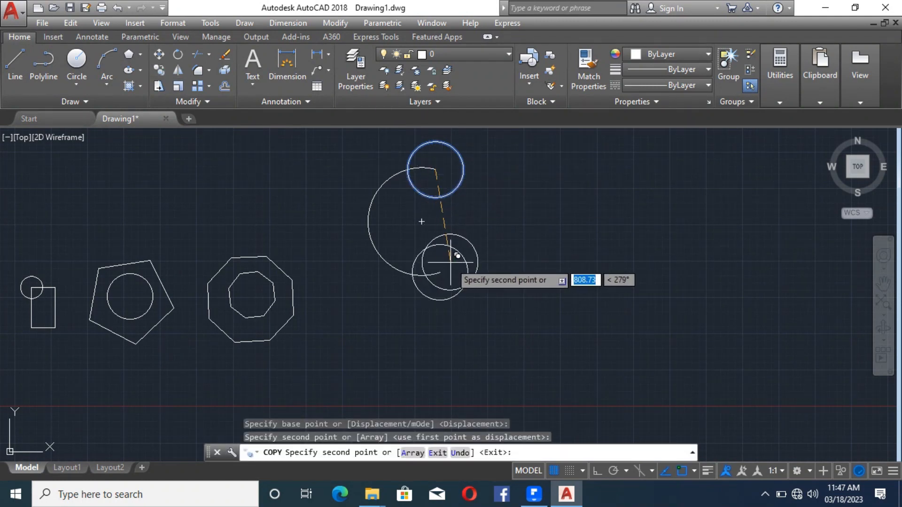
pyautogui.press('Escape')
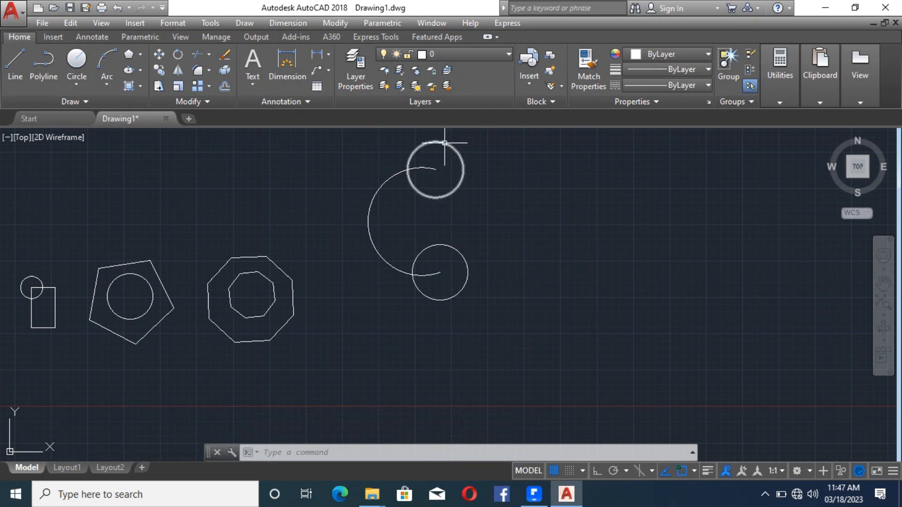
# Define the arc and its two circles as block 5, using the arc's lower endpoint as base point.
pyautogui.click(549, 55)
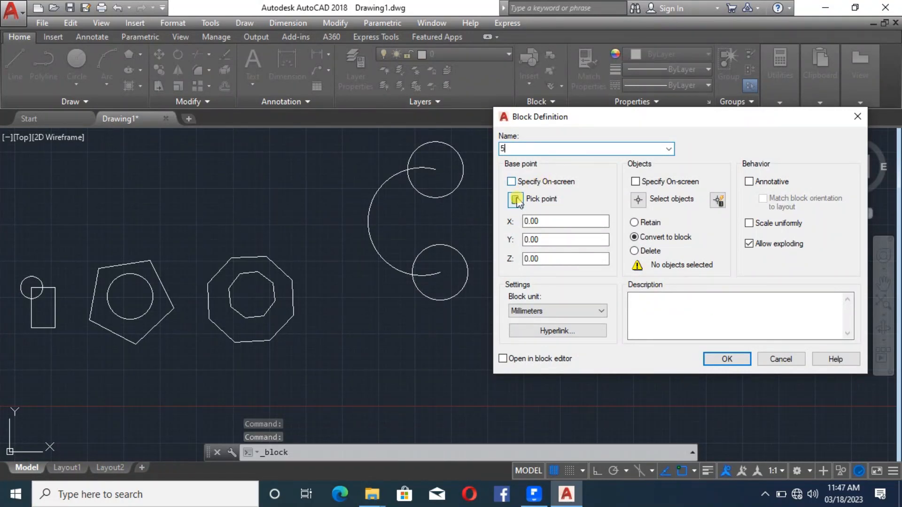
pyautogui.click(515, 200)
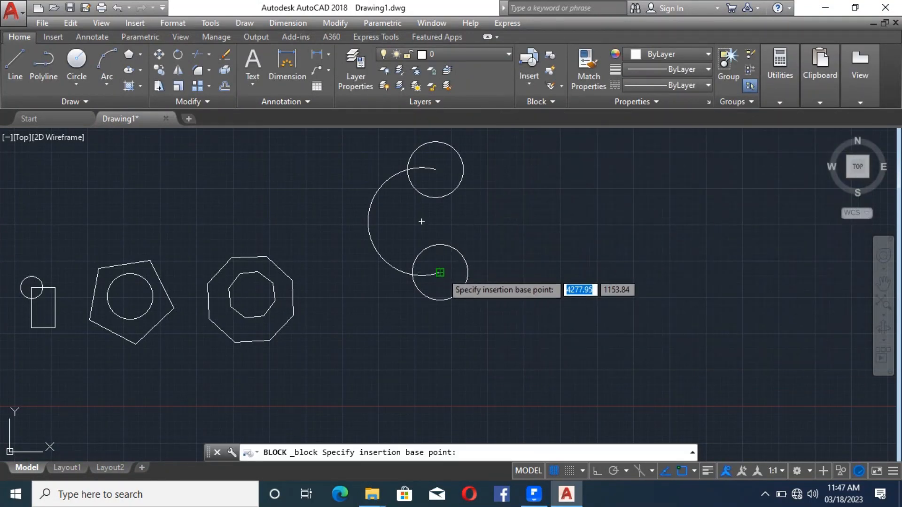
pyautogui.click(445, 269)
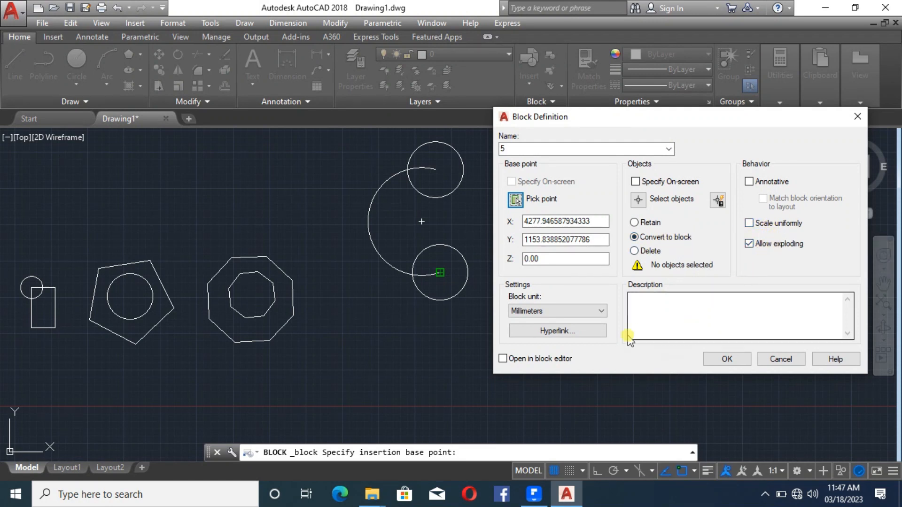
pyautogui.click(638, 199)
pyautogui.click(516, 325)
pyautogui.click(374, 168)
pyautogui.rightClick(373, 169)
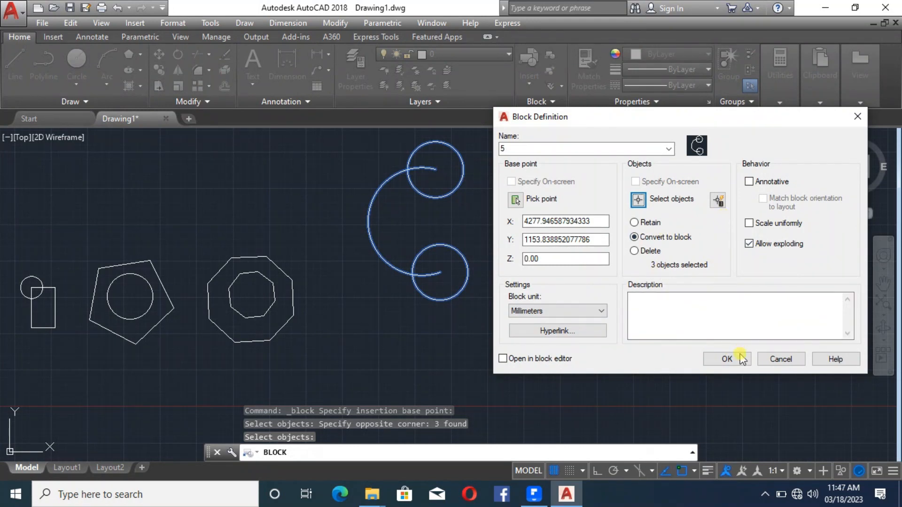
pyautogui.click(637, 199)
# Copy block 5 from its lower circle's centre to three positions in a horizontal row to its right, with Ortho on.
pyautogui.click(502, 298)
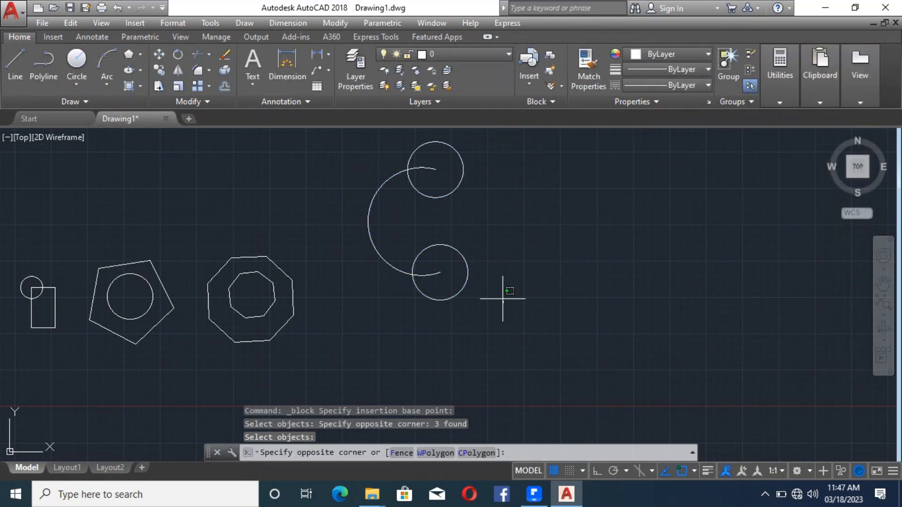
pyautogui.click(358, 158)
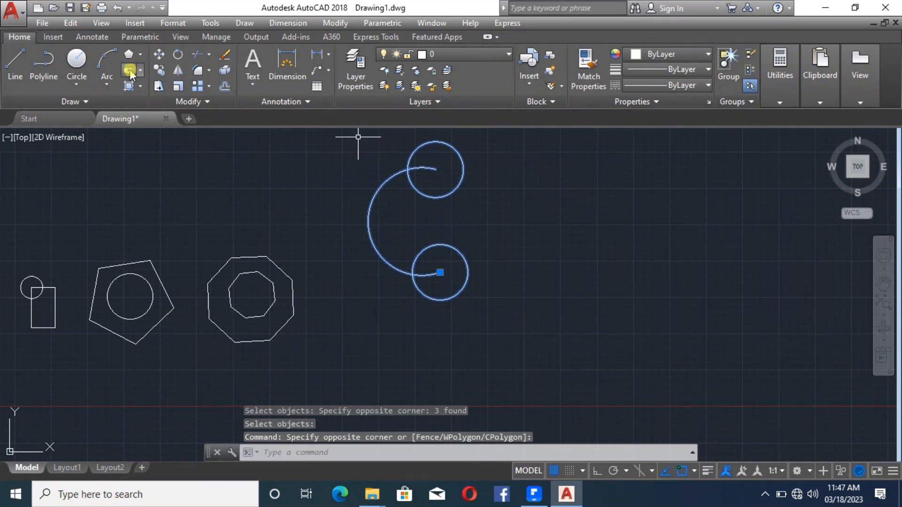
pyautogui.click(158, 70)
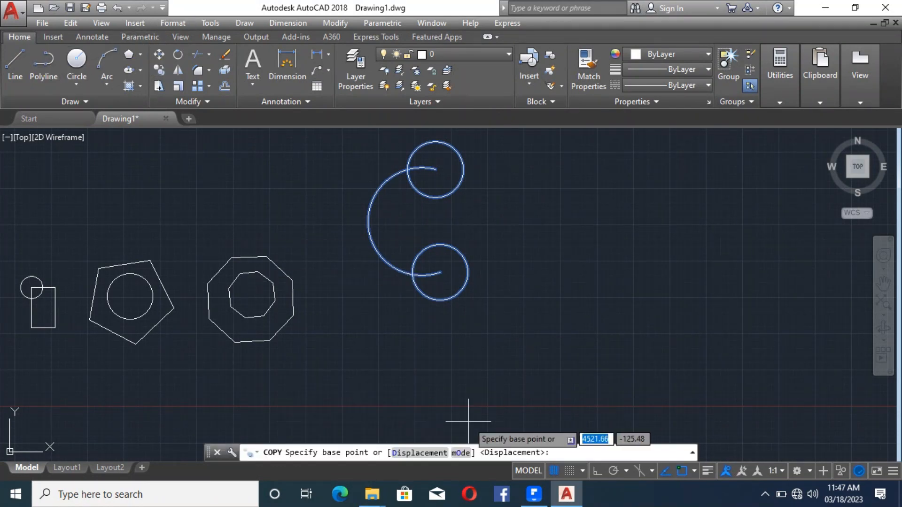
pyautogui.click(597, 471)
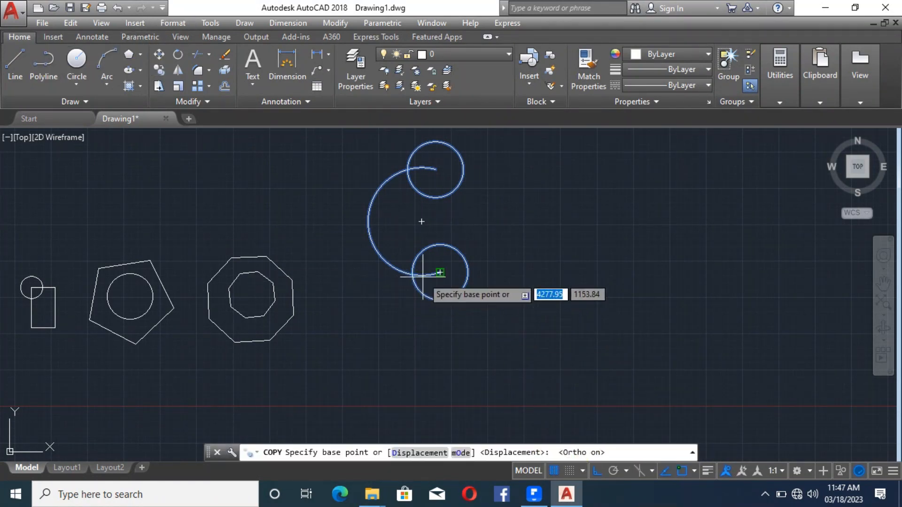
pyautogui.click(439, 273)
pyautogui.click(592, 272)
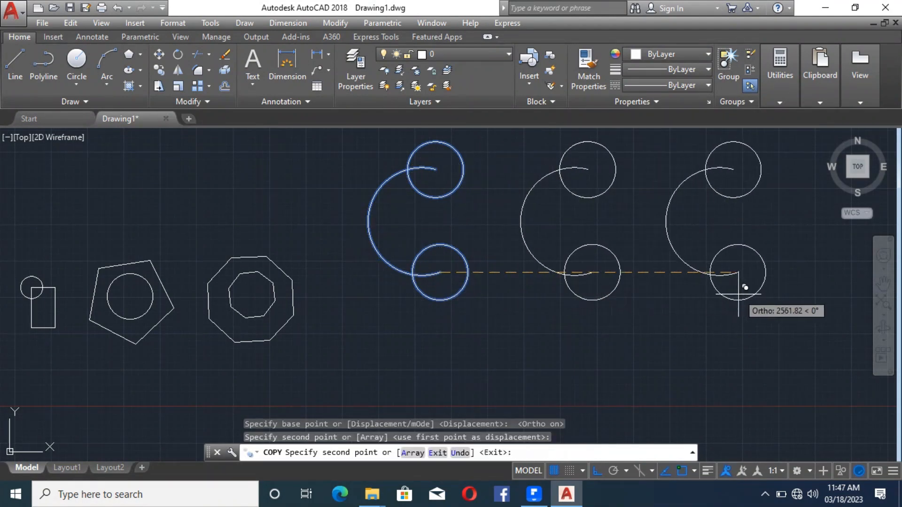
pyautogui.click(738, 272)
pyautogui.scroll(-3, 535, 310)
pyautogui.scroll(2, 681, 305)
pyautogui.click(679, 305)
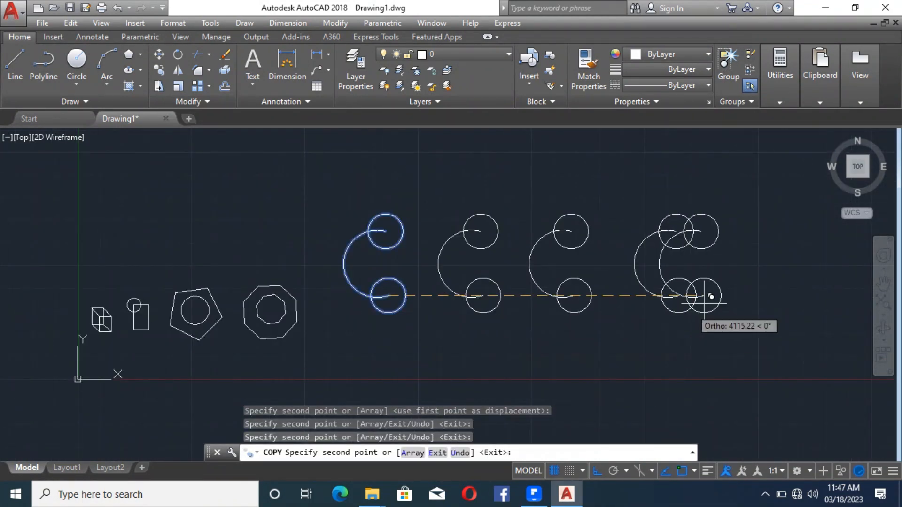
pyautogui.press('Escape')
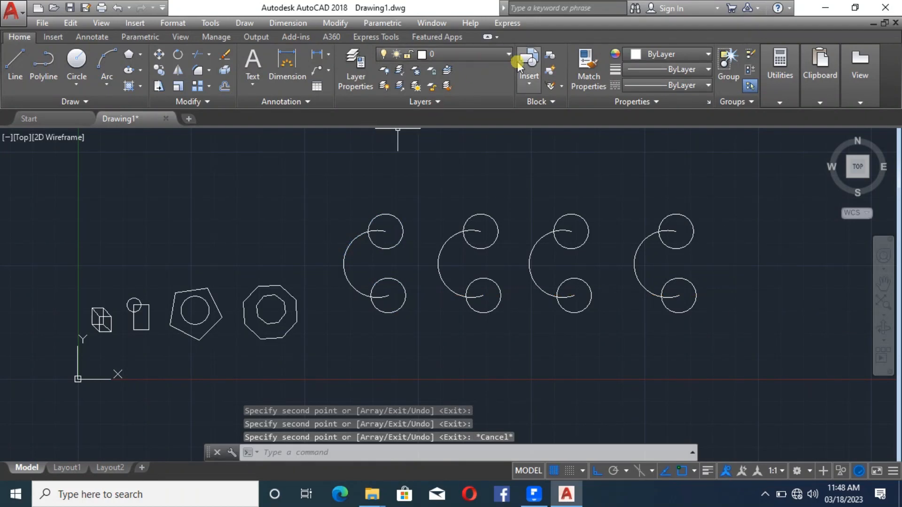
pyautogui.write('ed')
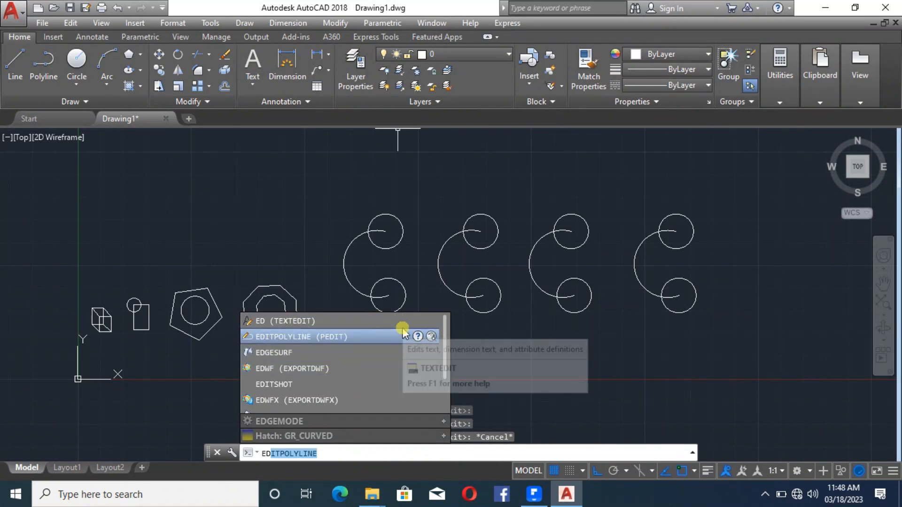
pyautogui.press('BackSpace')
pyautogui.press('BackSpace')
pyautogui.press('BackSpace')
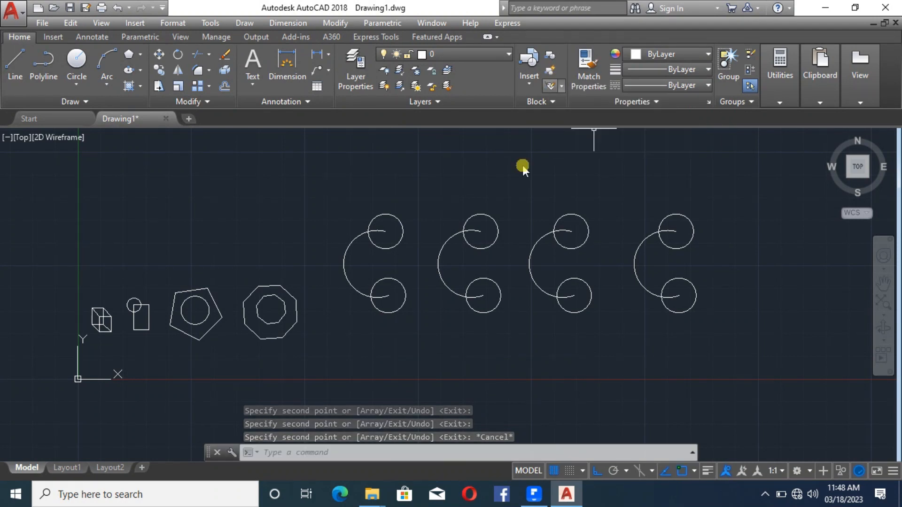
pyautogui.write('Be')
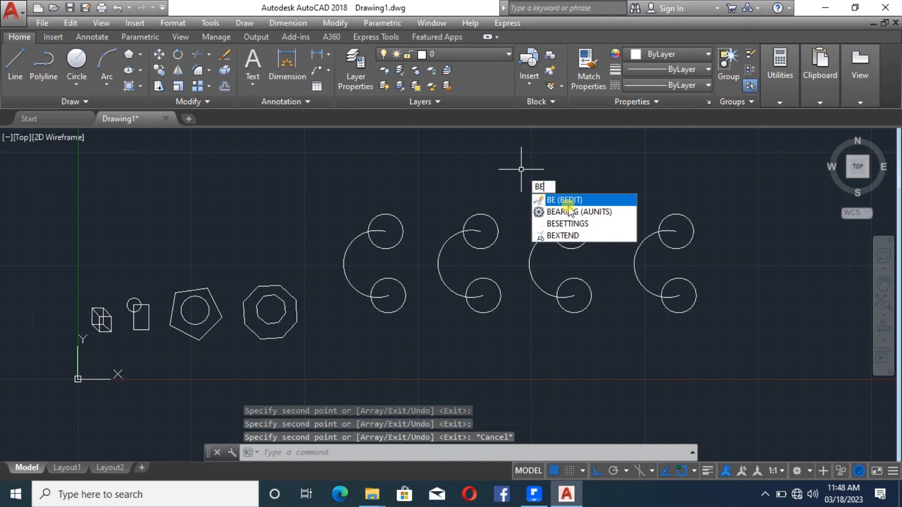
pyautogui.press('Return')
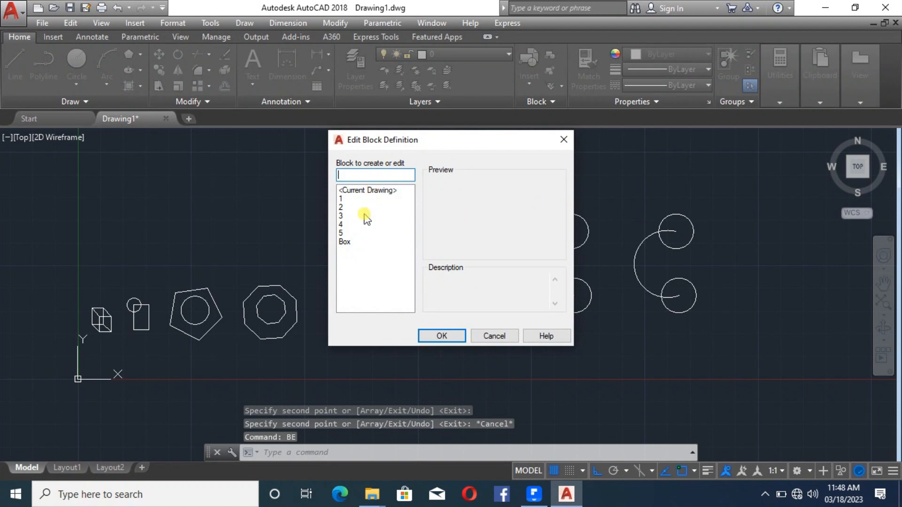
pyautogui.click(564, 139)
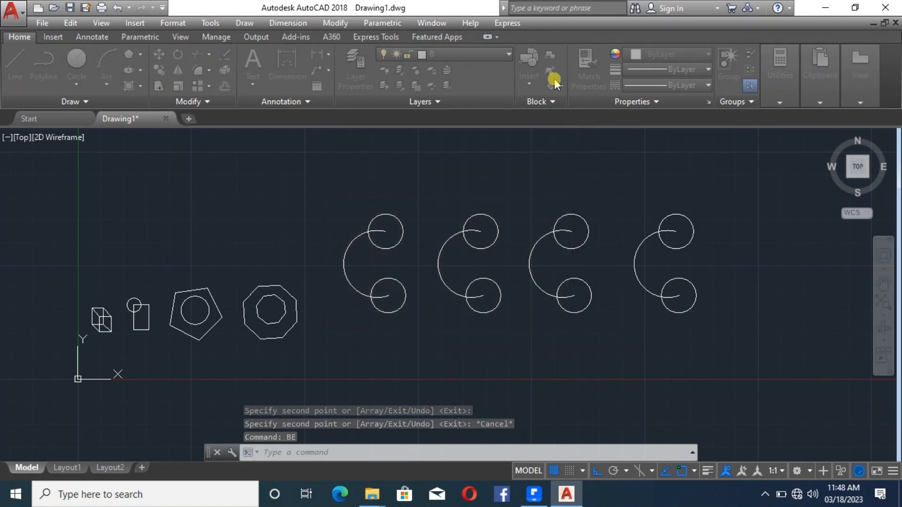
# Open block 5 in the Block Editor and place a Basepoint parameter at the centre of the upper circle.
pyautogui.click(553, 72)
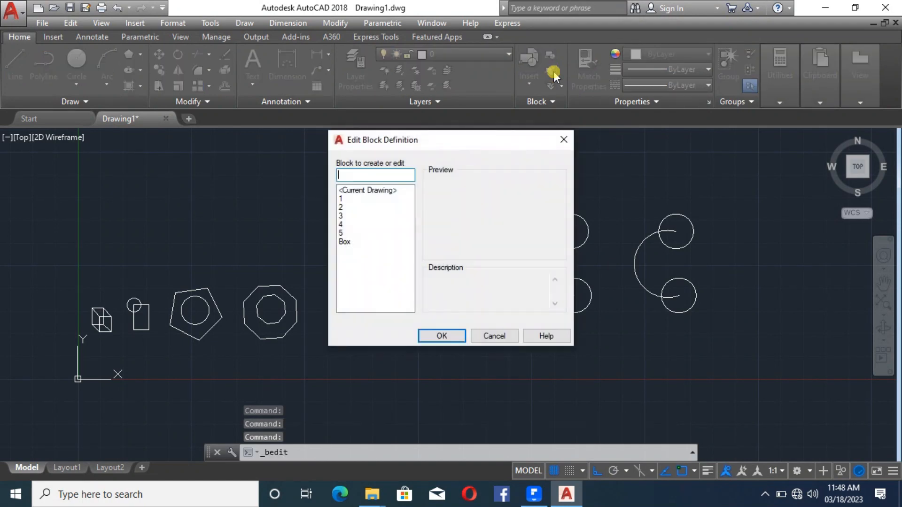
pyautogui.click(363, 233)
pyautogui.click(441, 336)
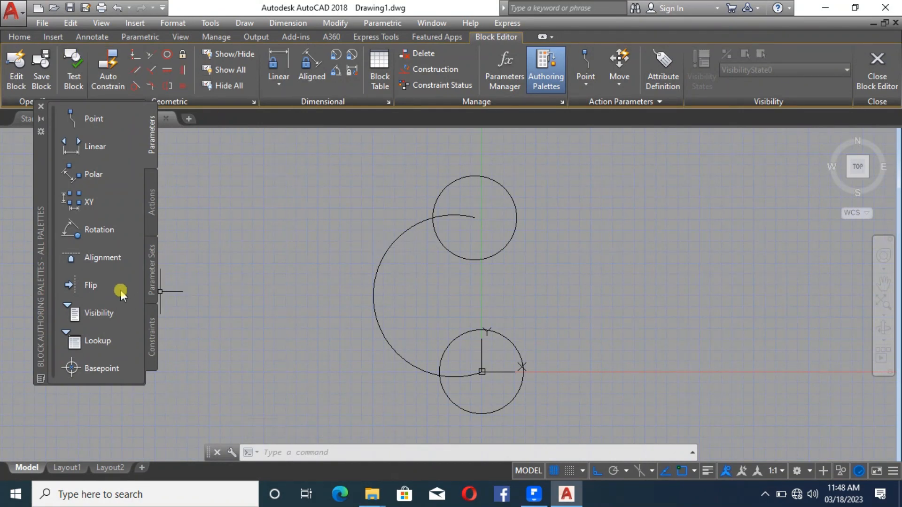
pyautogui.click(112, 369)
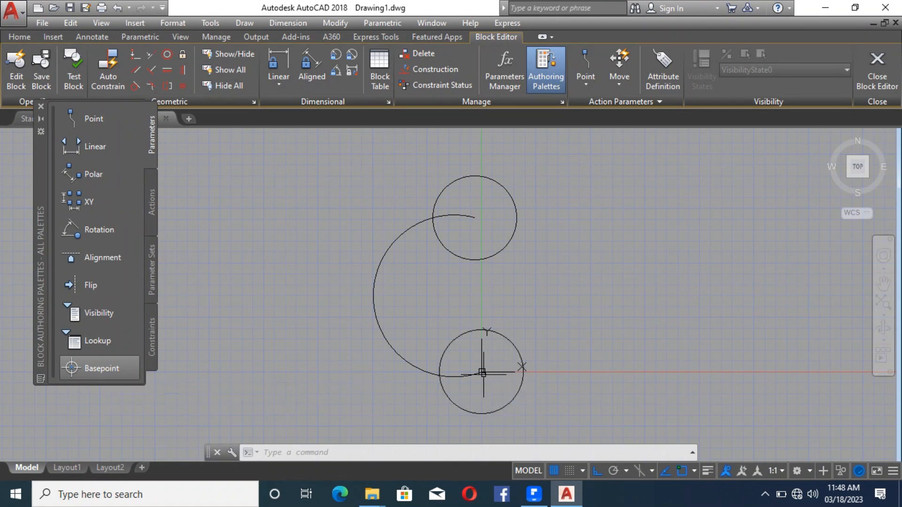
pyautogui.click(109, 368)
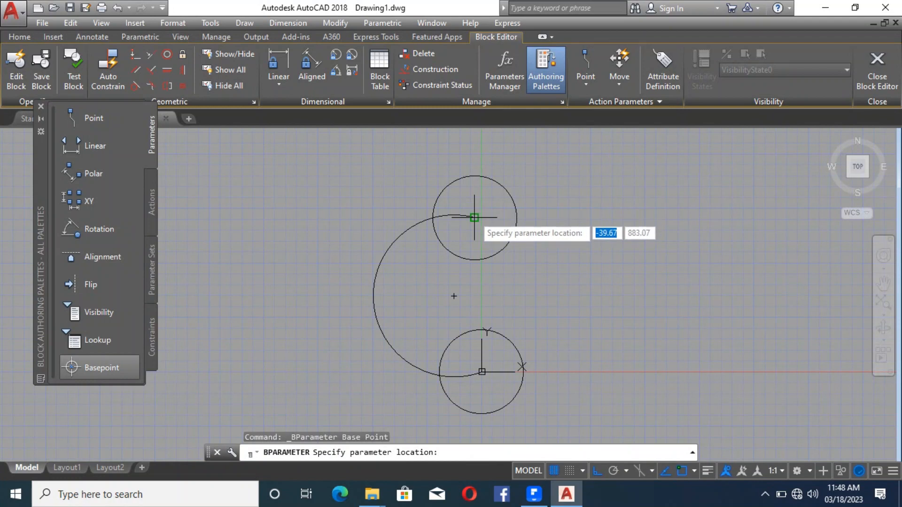
pyautogui.click(474, 217)
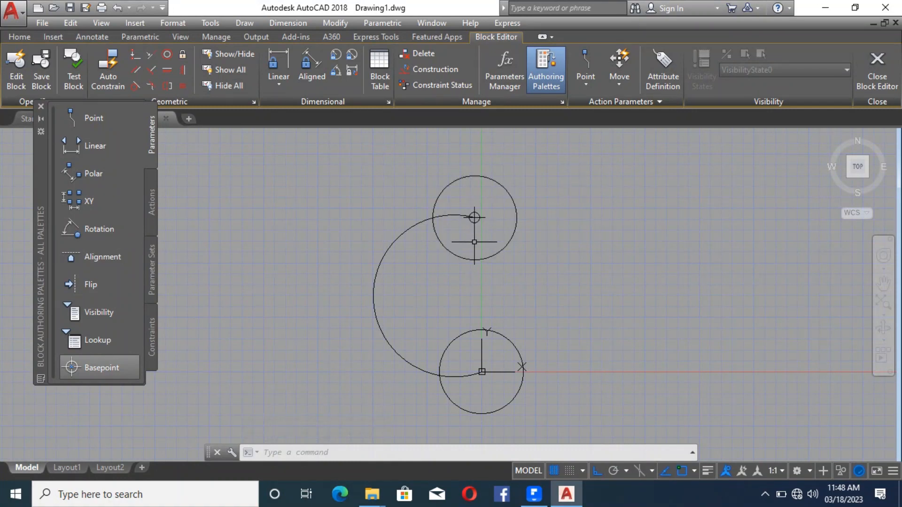
pyautogui.click(23, 37)
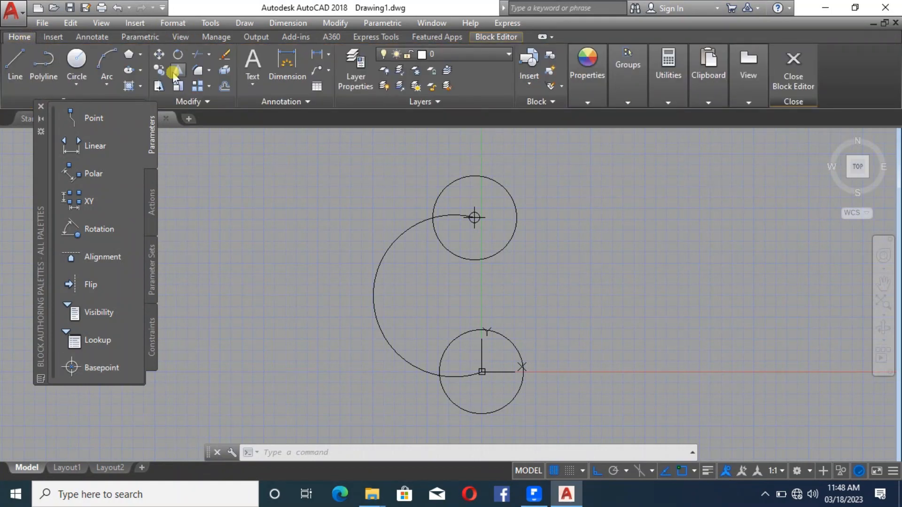
pyautogui.click(83, 60)
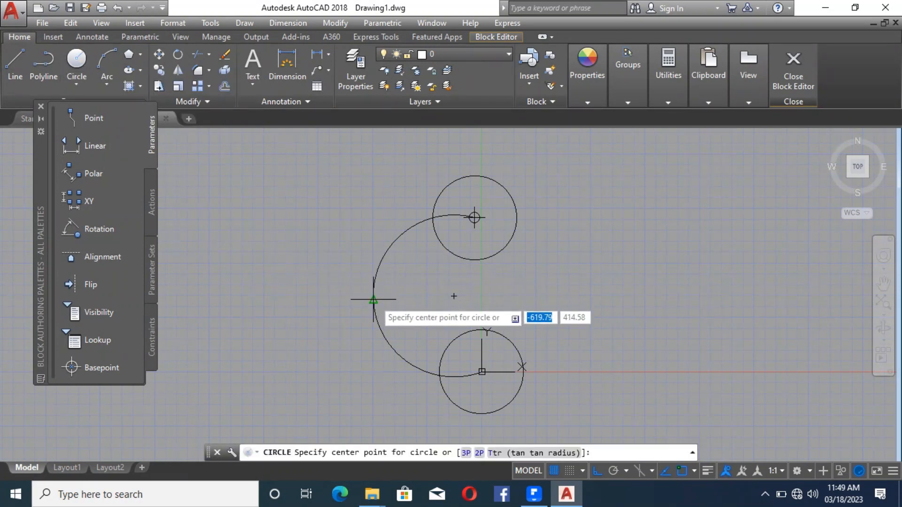
pyautogui.click(373, 299)
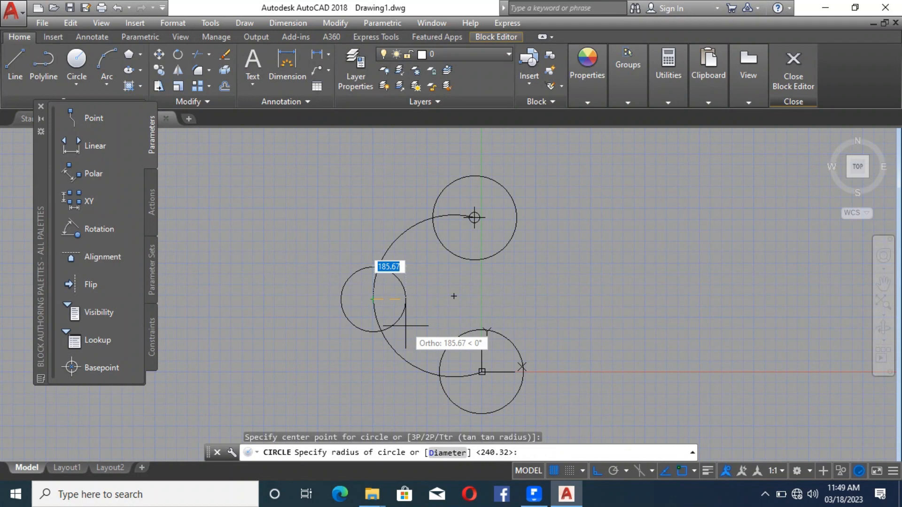
pyautogui.press('Escape')
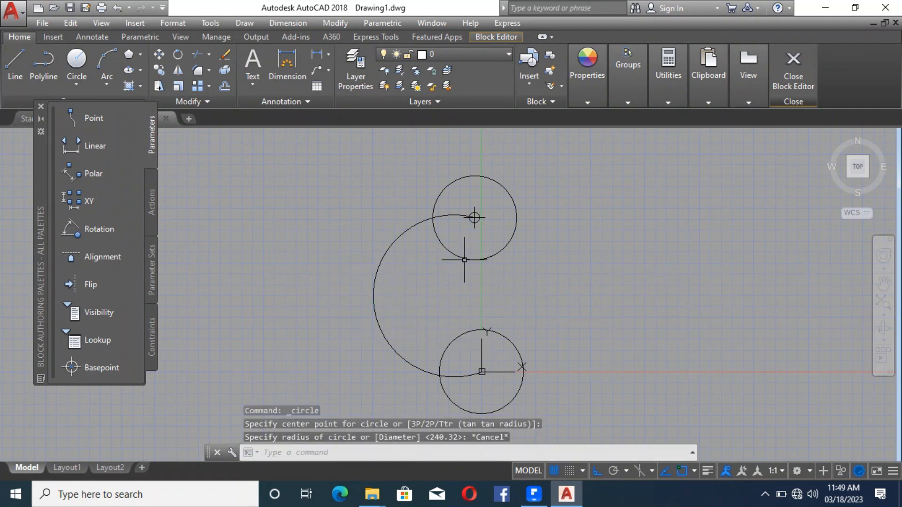
# Copy the upper circle from its centre to the midpoint of the arc.
pyautogui.click(465, 260)
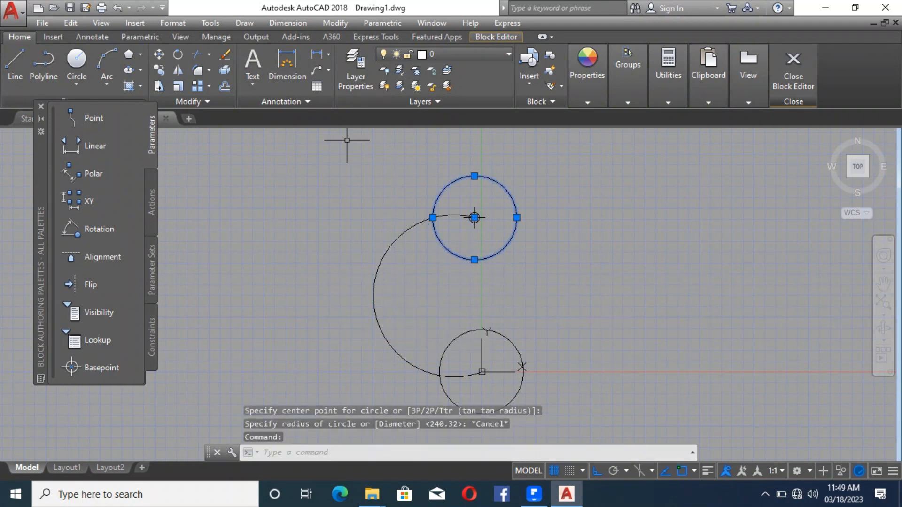
pyautogui.click(161, 72)
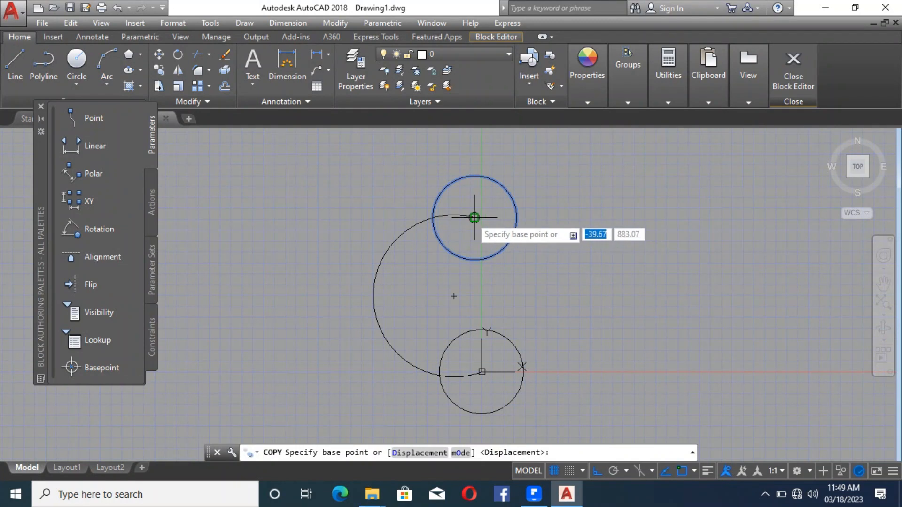
pyautogui.click(474, 218)
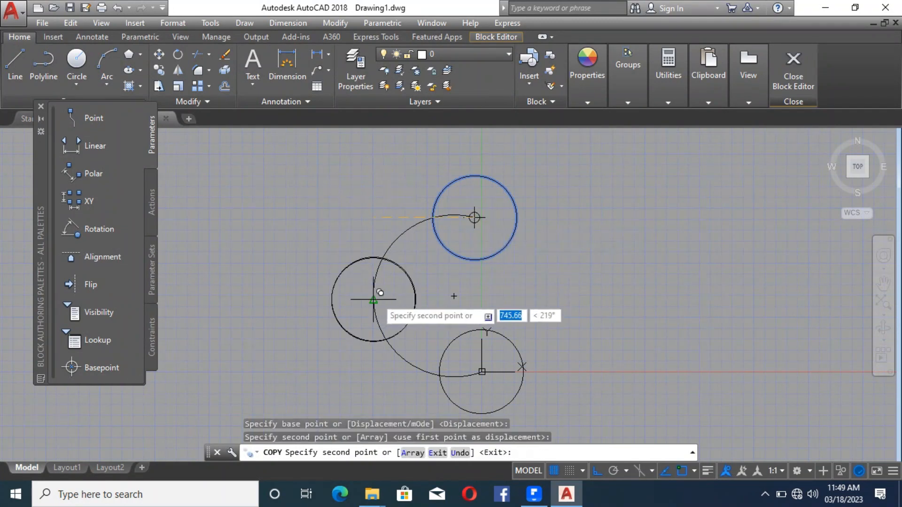
pyautogui.press('Escape')
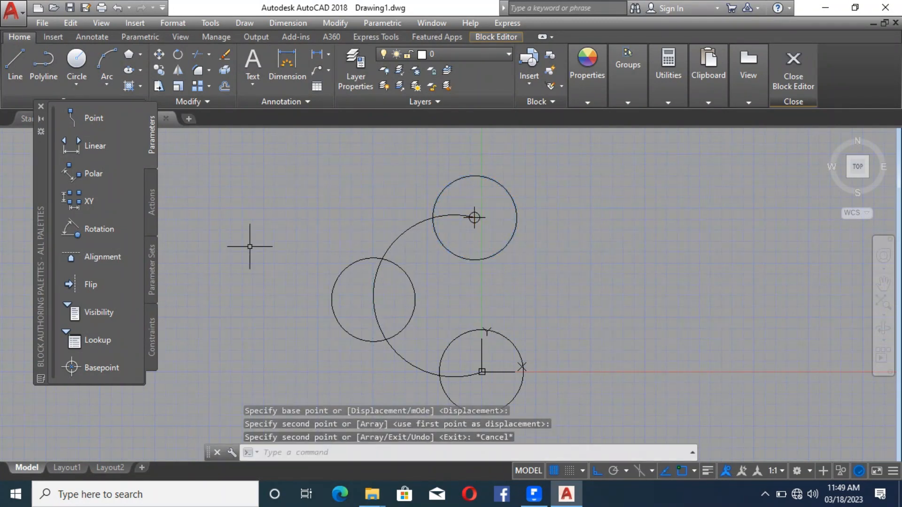
# Close the Block Editor and save the changes to block 5.
pyautogui.click(802, 76)
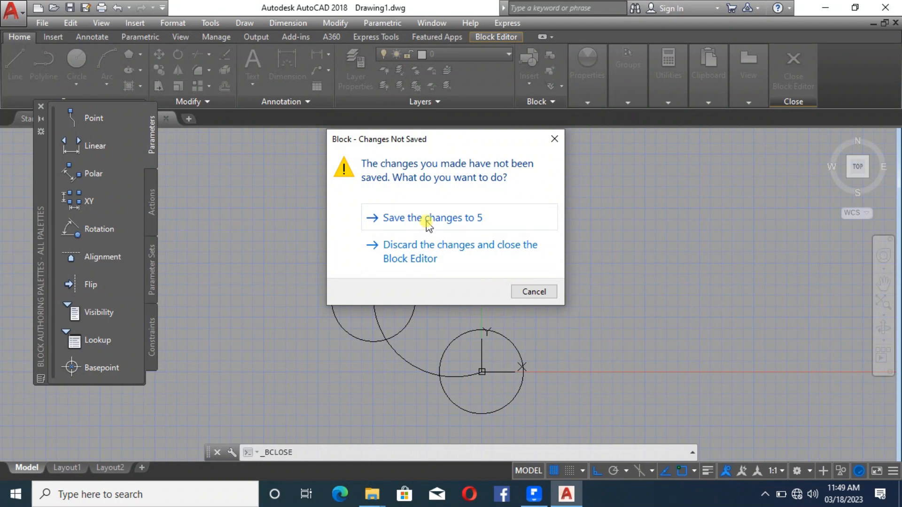
pyautogui.click(428, 218)
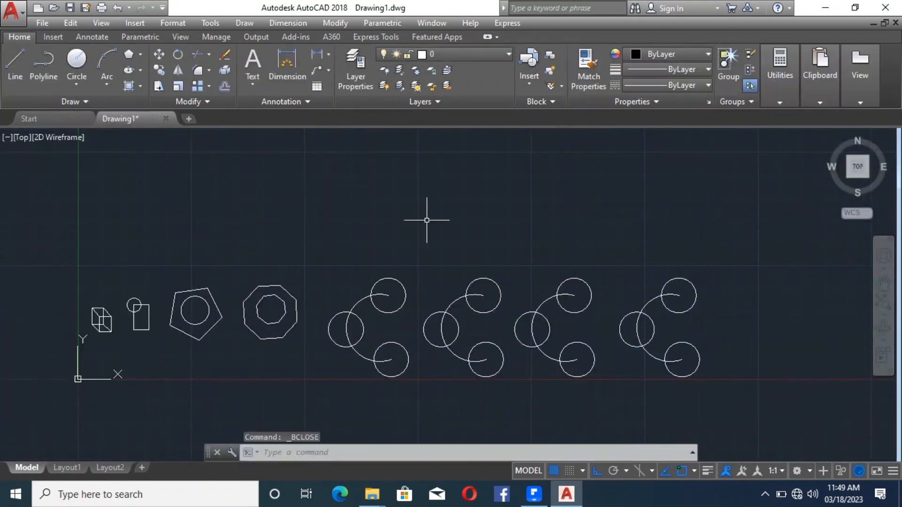
pyautogui.scroll(-5, 469, 201)
pyautogui.scroll(5, 485, 291)
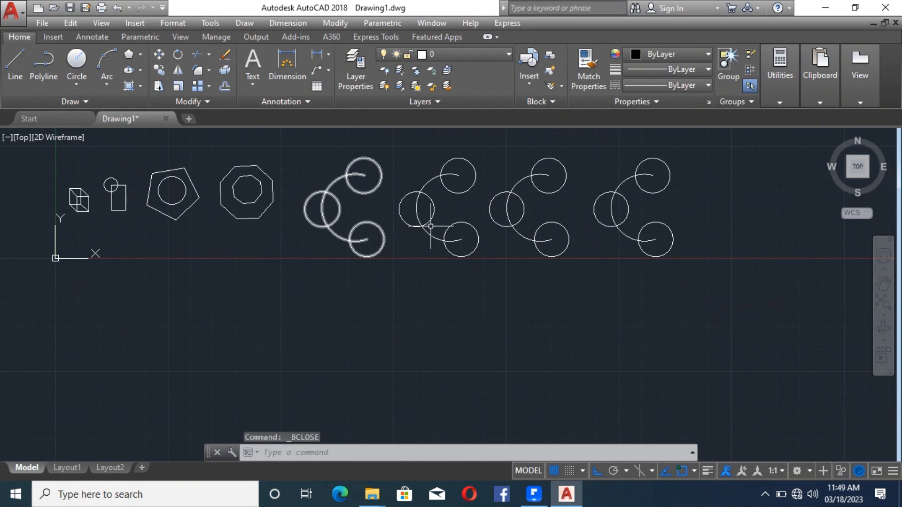